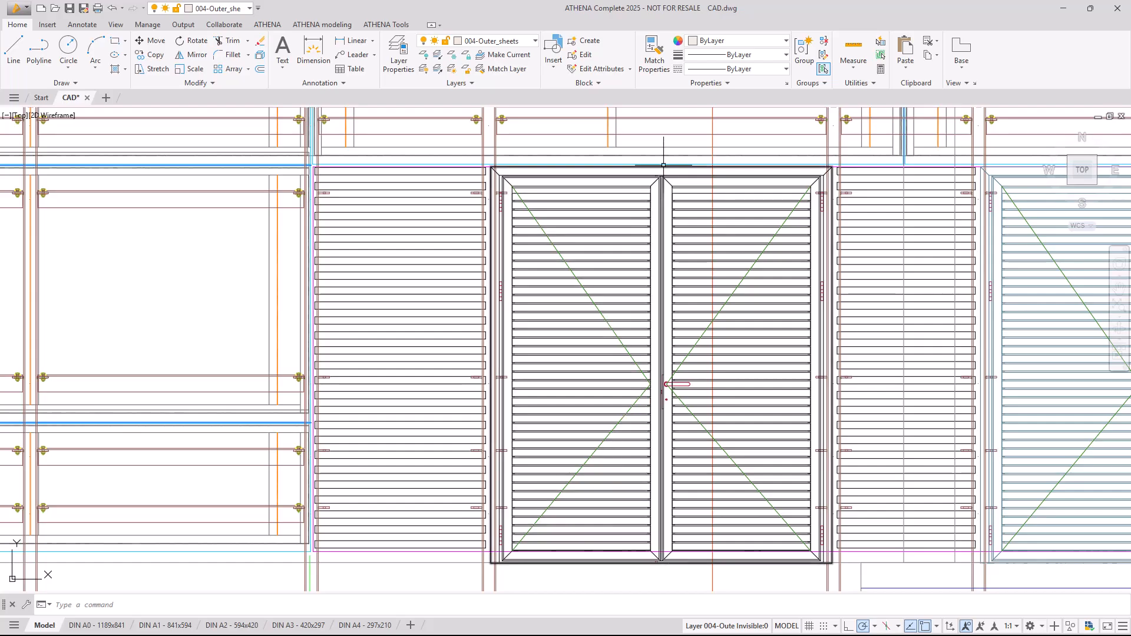
pyautogui.moveTo(678, 141); pyautogui.dragTo(320, 142, button='middle')
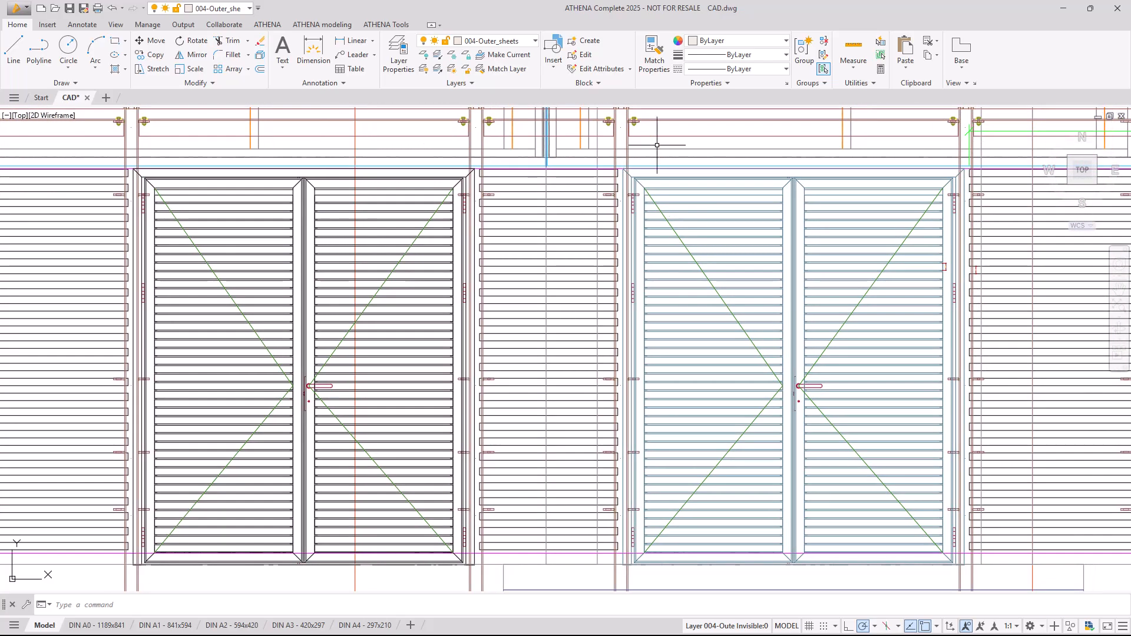
pyautogui.moveTo(788, 143); pyautogui.dragTo(144, 142, button='middle')
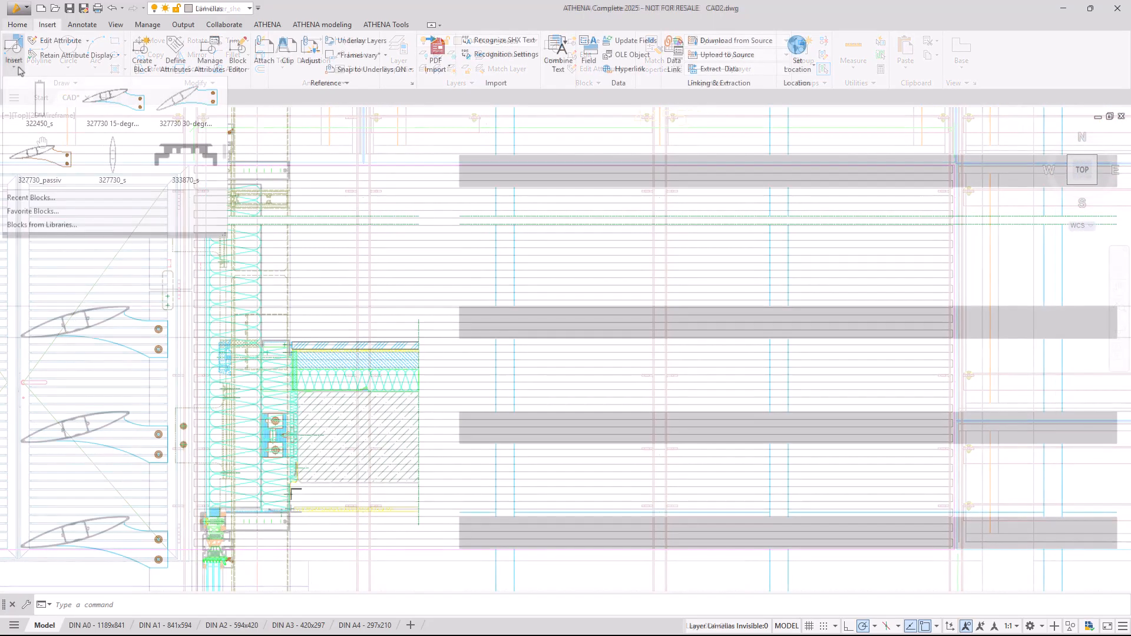
# Insert the 30-degree 327730 lamella block at the second bracket from the top in the section and copy it to the other three brackets.
pyautogui.click(186, 100)
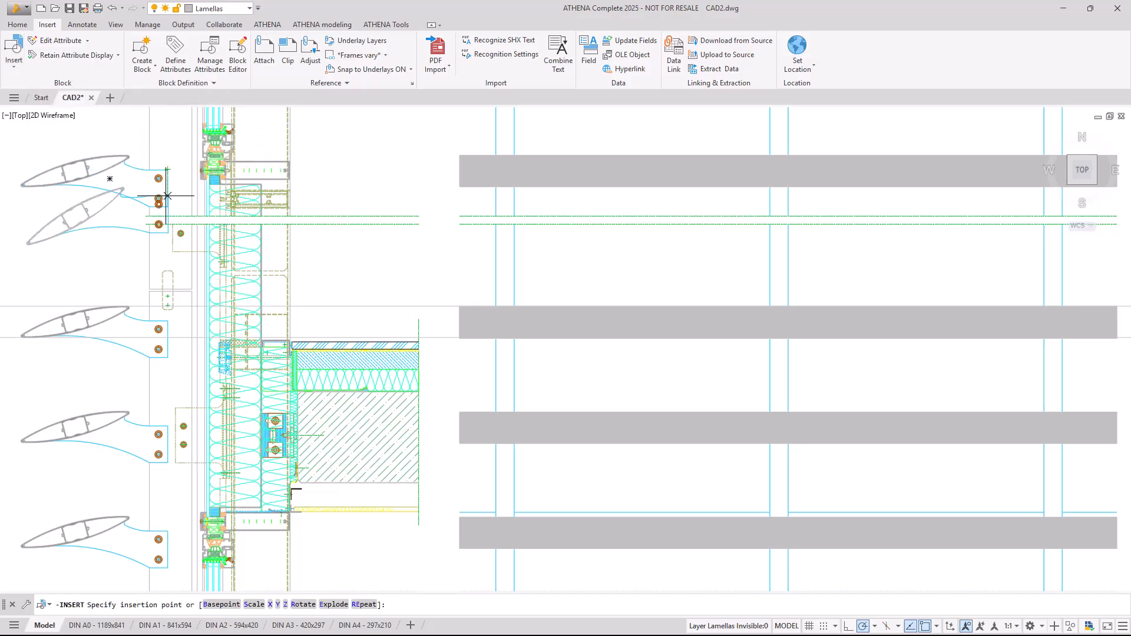
pyautogui.click(168, 321)
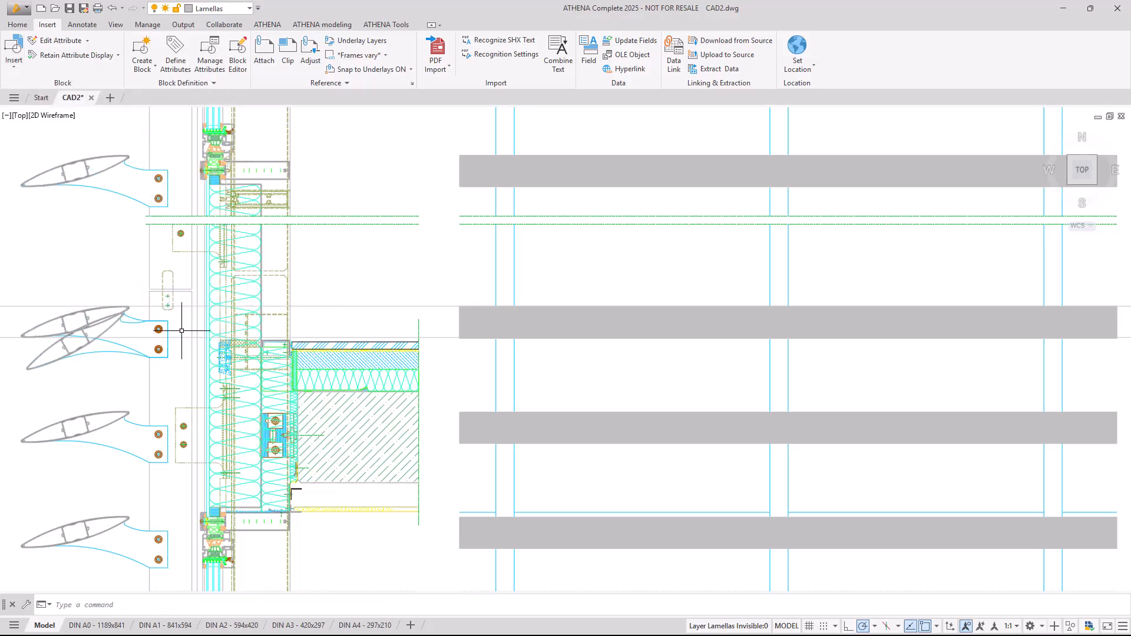
pyautogui.click(76, 349)
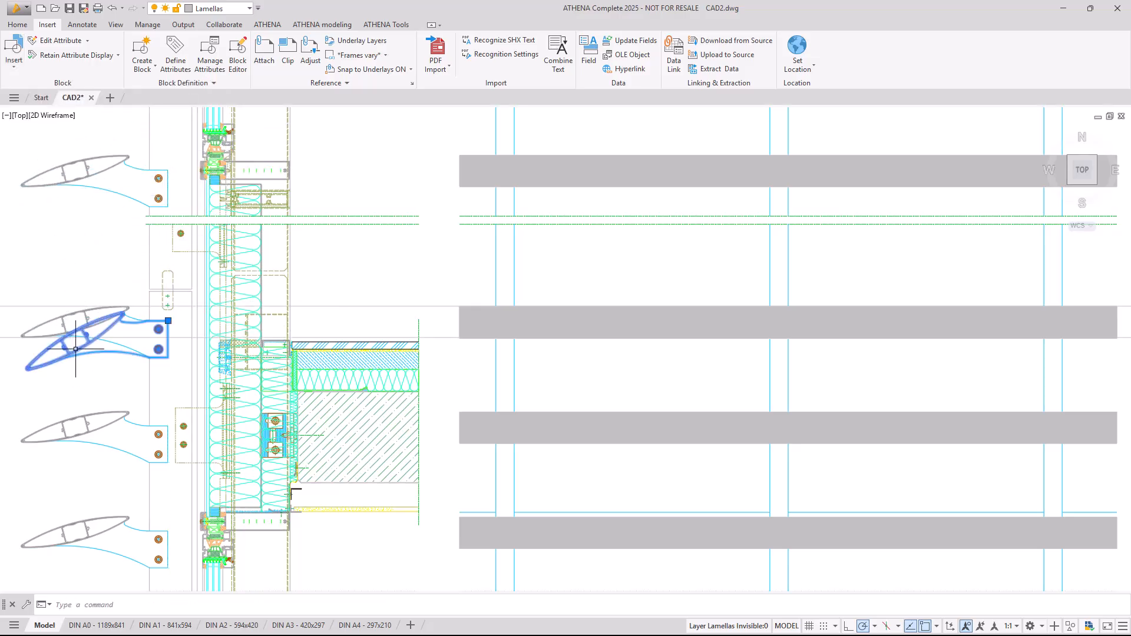
pyautogui.write('co')
pyautogui.press('Return')
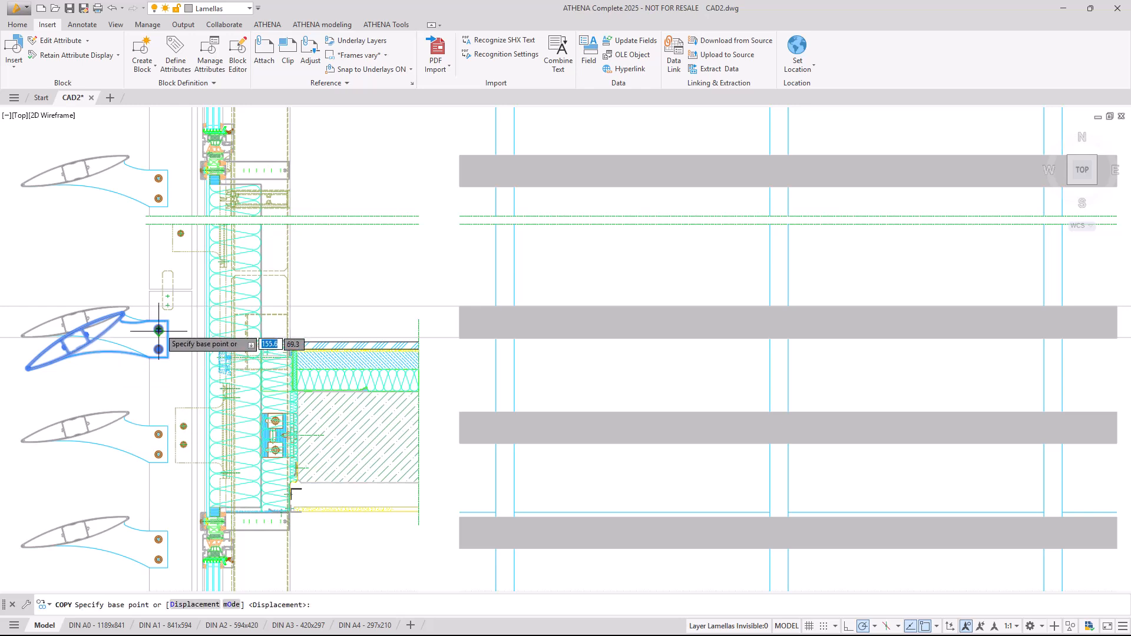
pyautogui.click(168, 321)
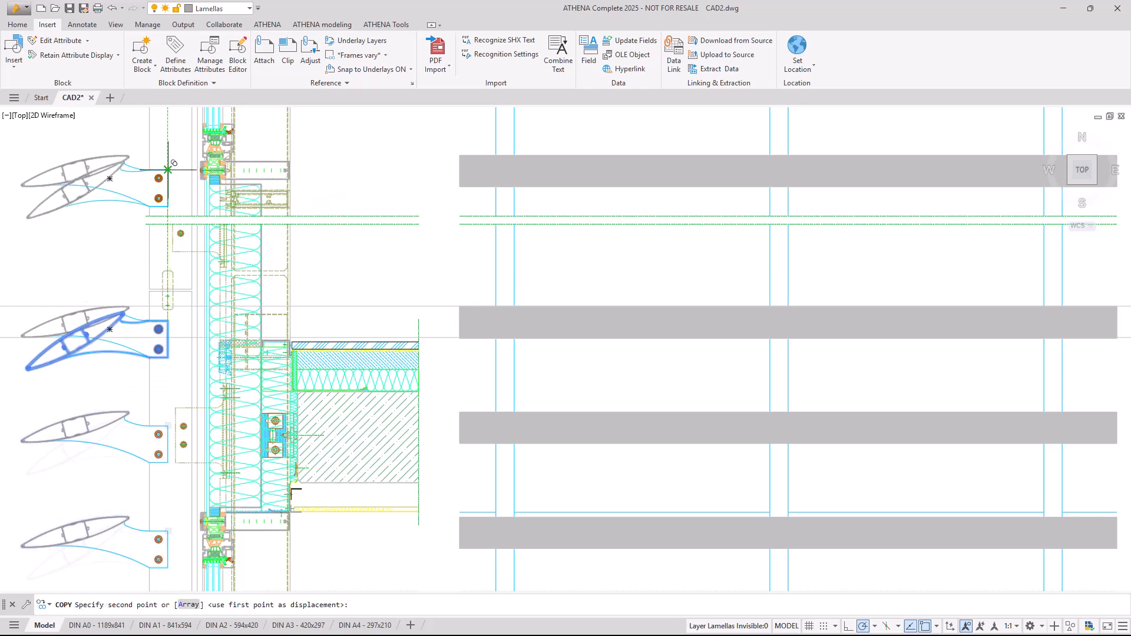
pyautogui.click(168, 171)
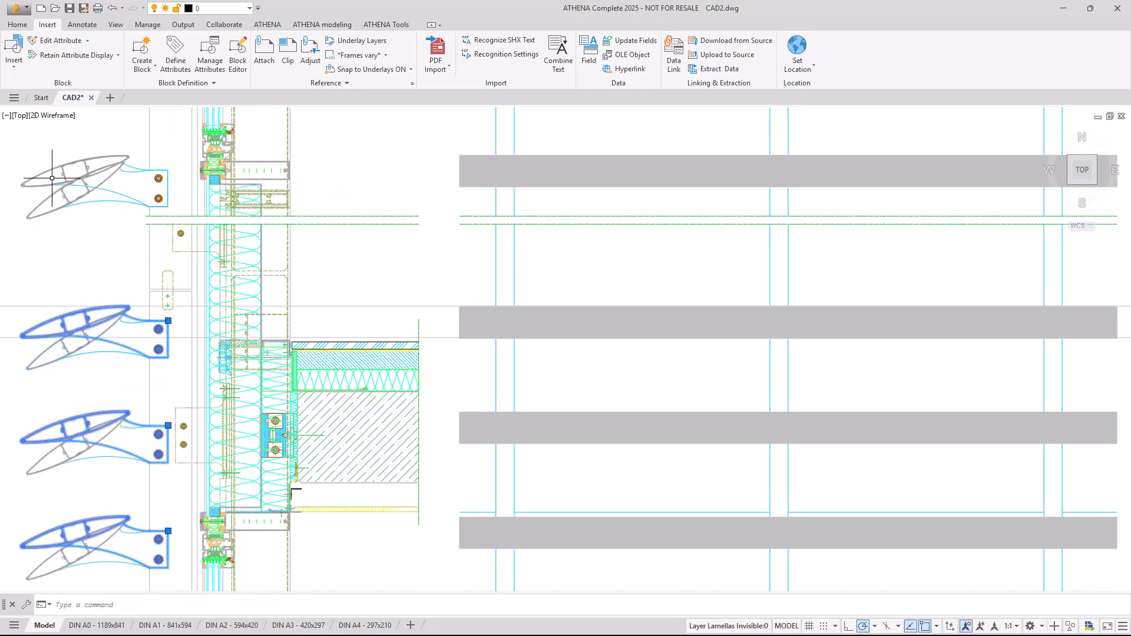
# Erase the four old, flatter lamella blocks overlapping the 30-degree ones.
pyautogui.click(52, 178)
pyautogui.rightClick(40, 160)
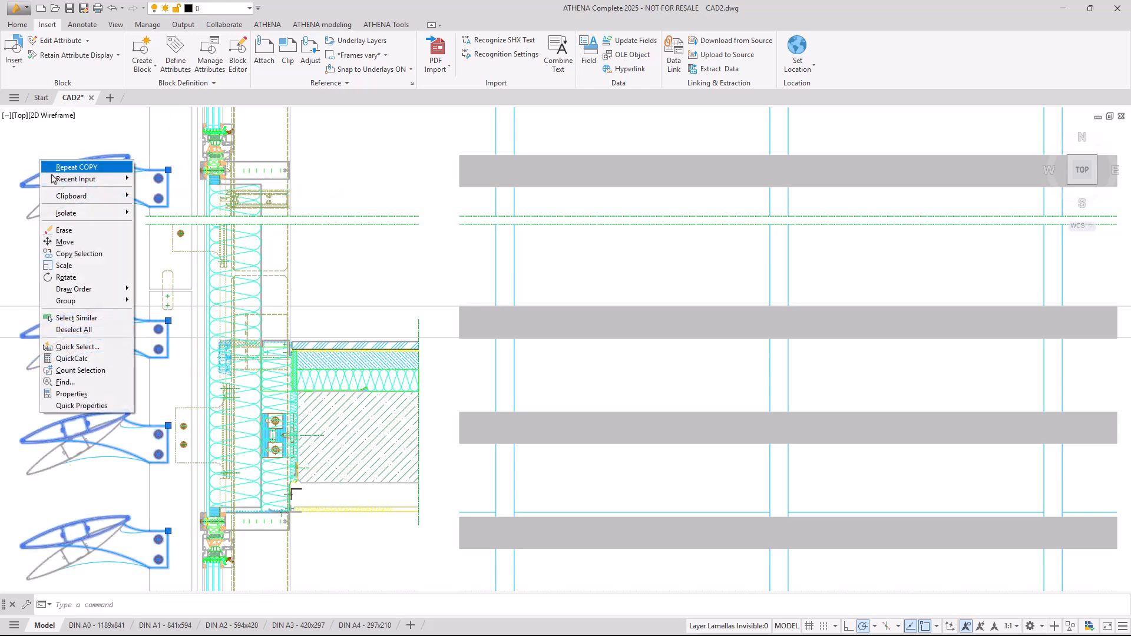
pyautogui.click(97, 231)
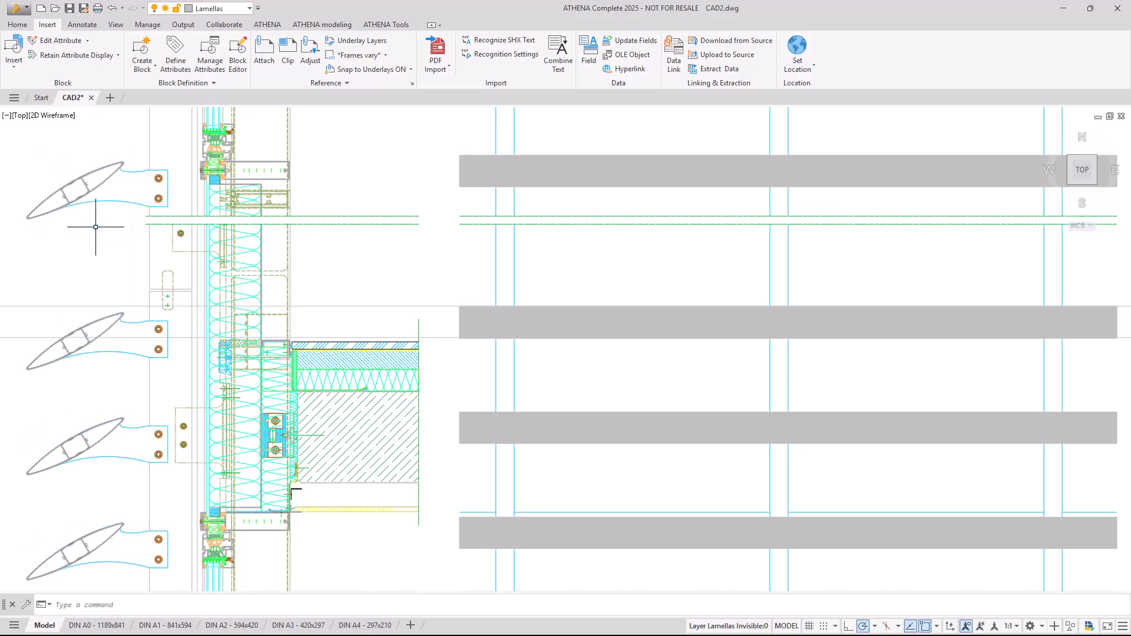
# Move the two horizontal construction lines to the upper and lower tips of the second lamella from the top.
pyautogui.click(112, 305)
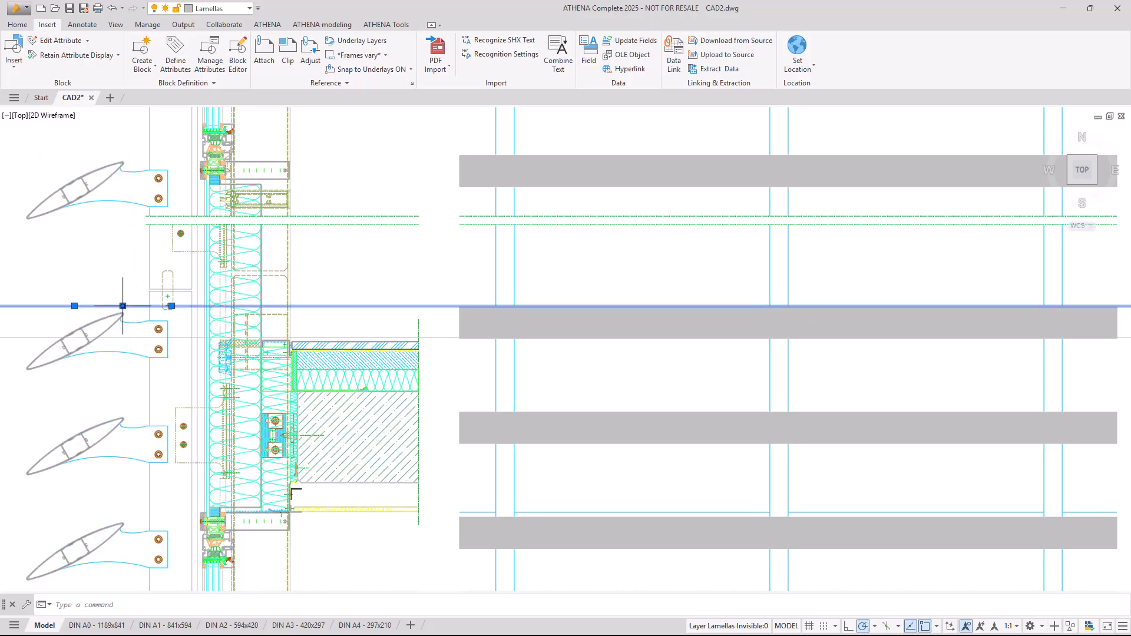
pyautogui.click(123, 306)
pyautogui.click(123, 312)
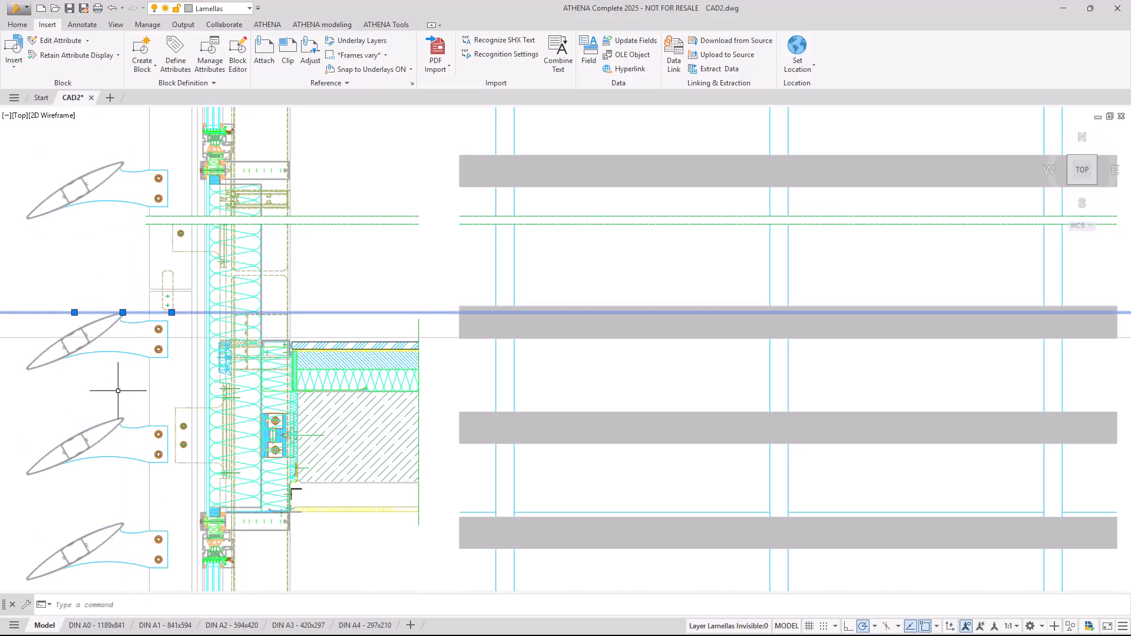
pyautogui.click(32, 338)
pyautogui.click(27, 337)
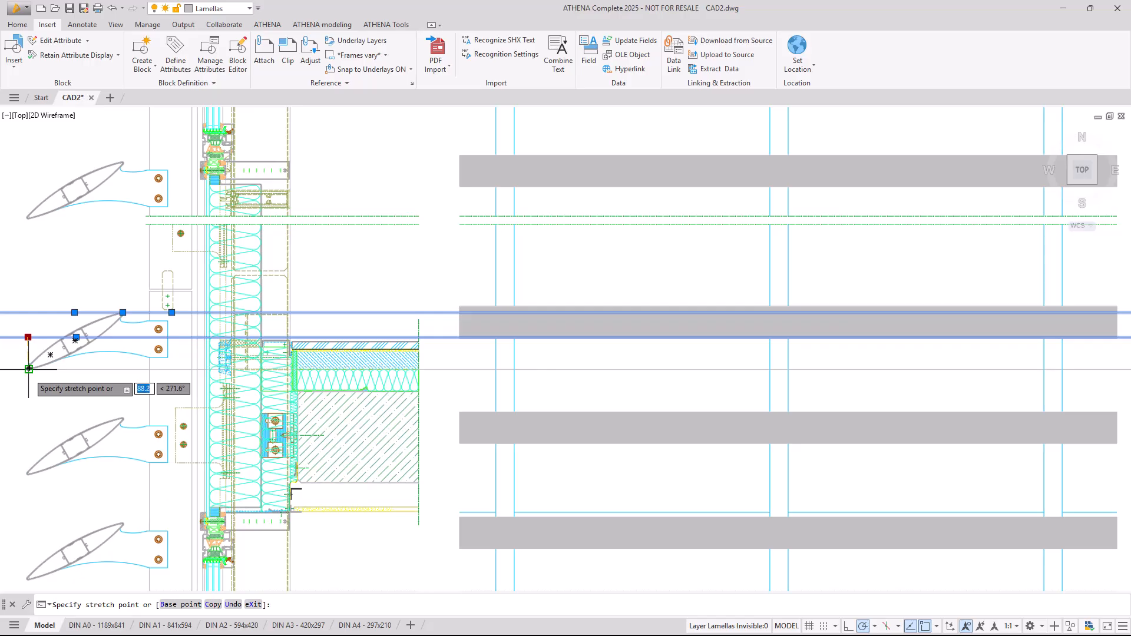
pyautogui.click(28, 369)
pyautogui.press('Escape')
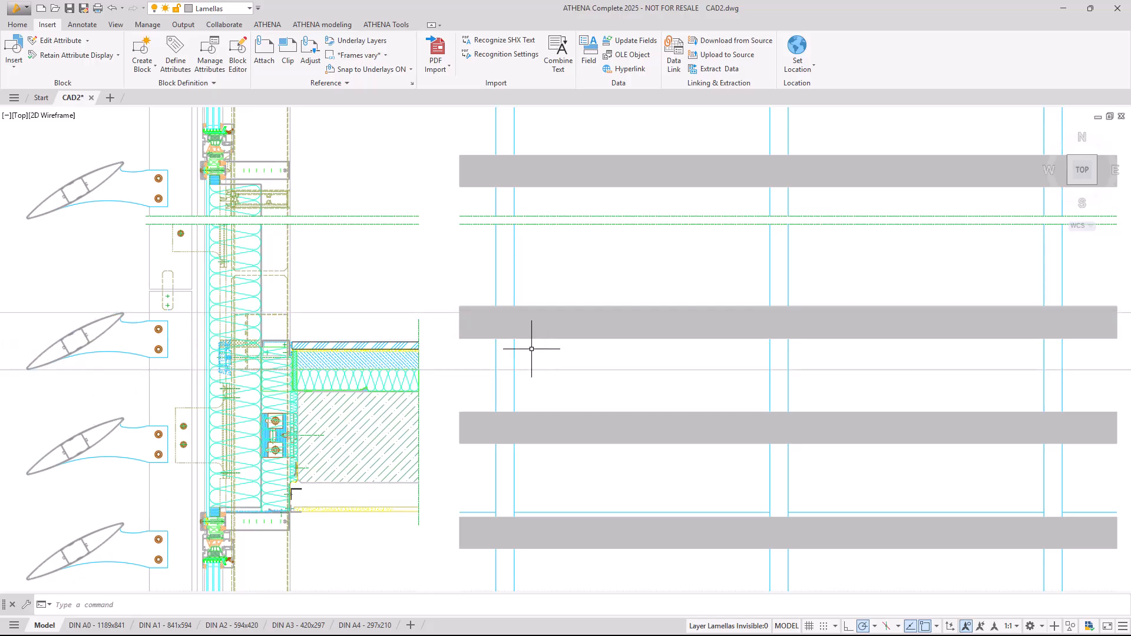
# Stretch the second grey lamella bar in the elevation so its edges meet the two construction lines.
pyautogui.click(740, 320)
pyautogui.click(789, 338)
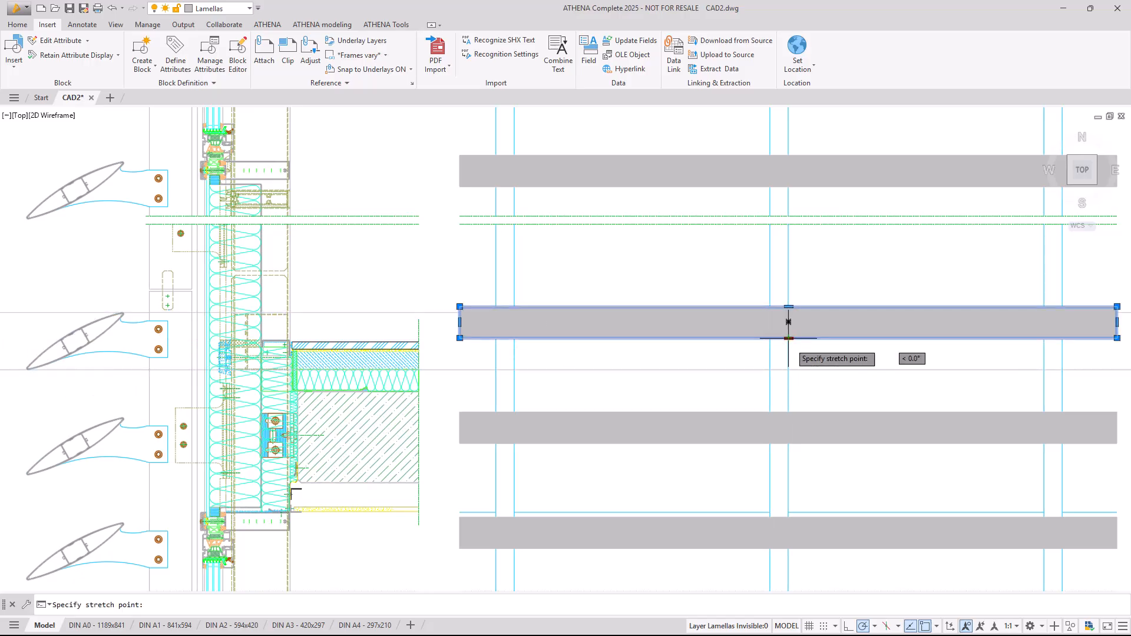
pyautogui.click(789, 369)
pyautogui.click(789, 308)
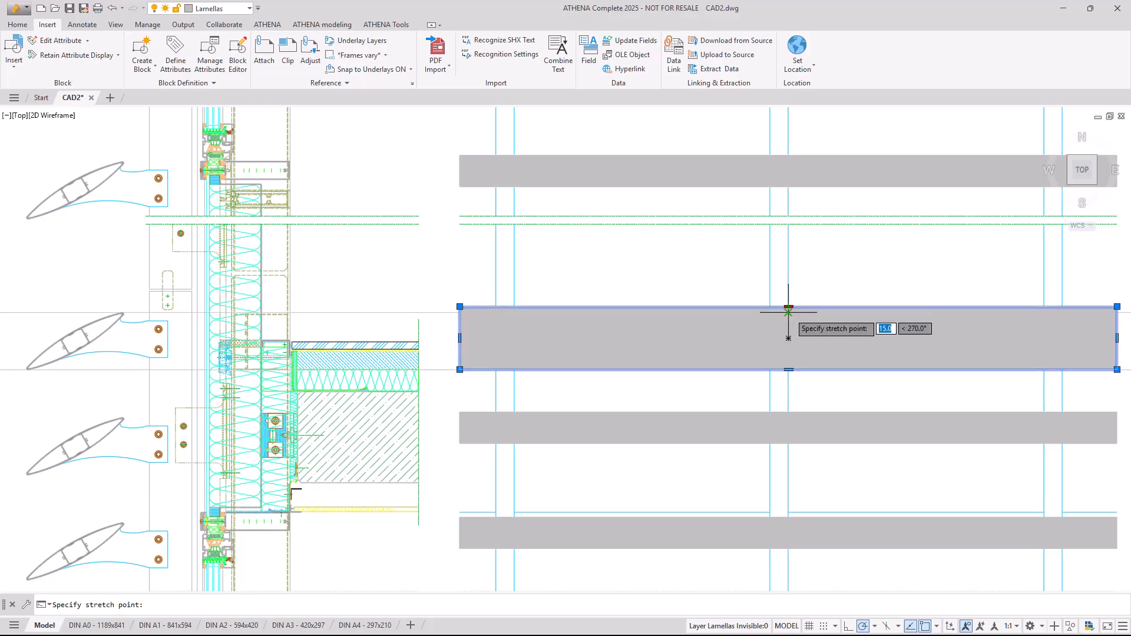
pyautogui.click(789, 314)
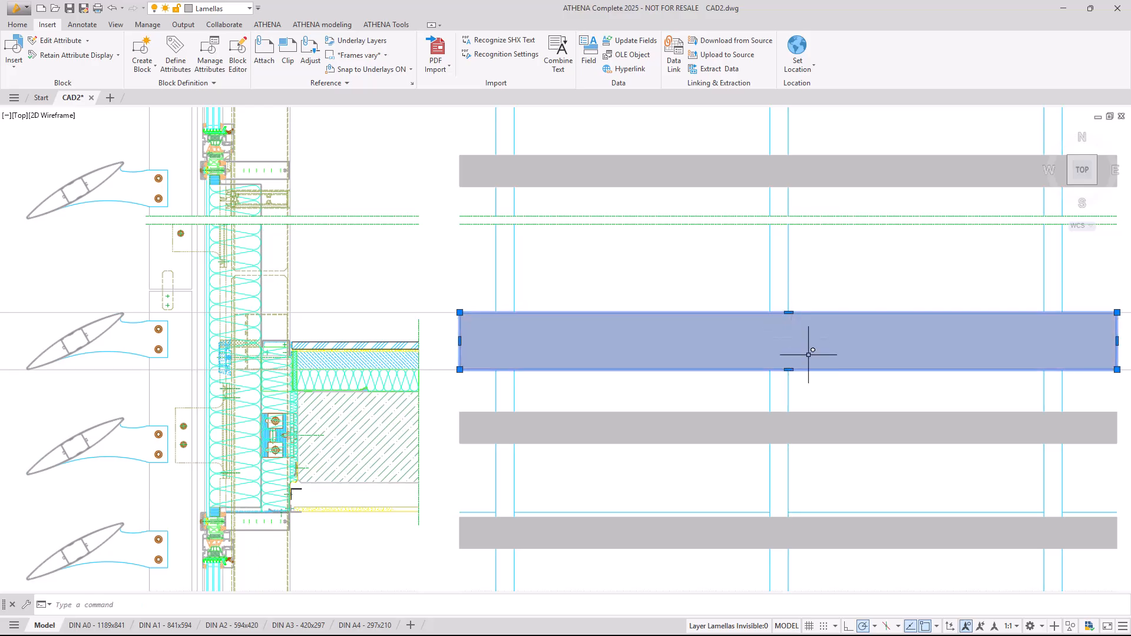
pyautogui.press('Escape')
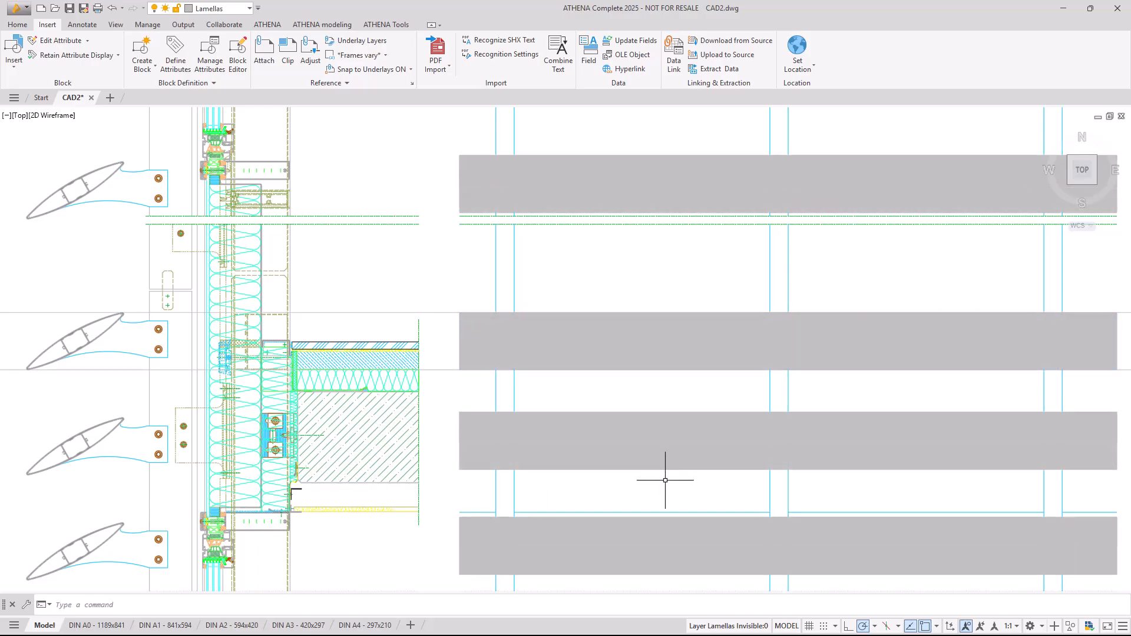
pyautogui.click(431, 352)
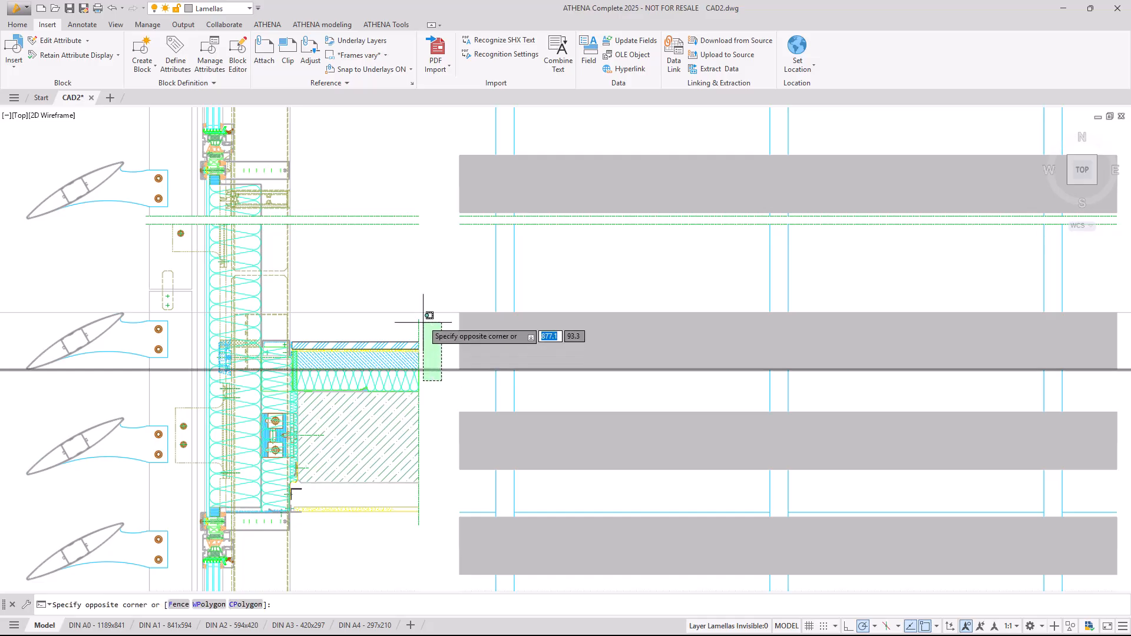
pyautogui.click(428, 308)
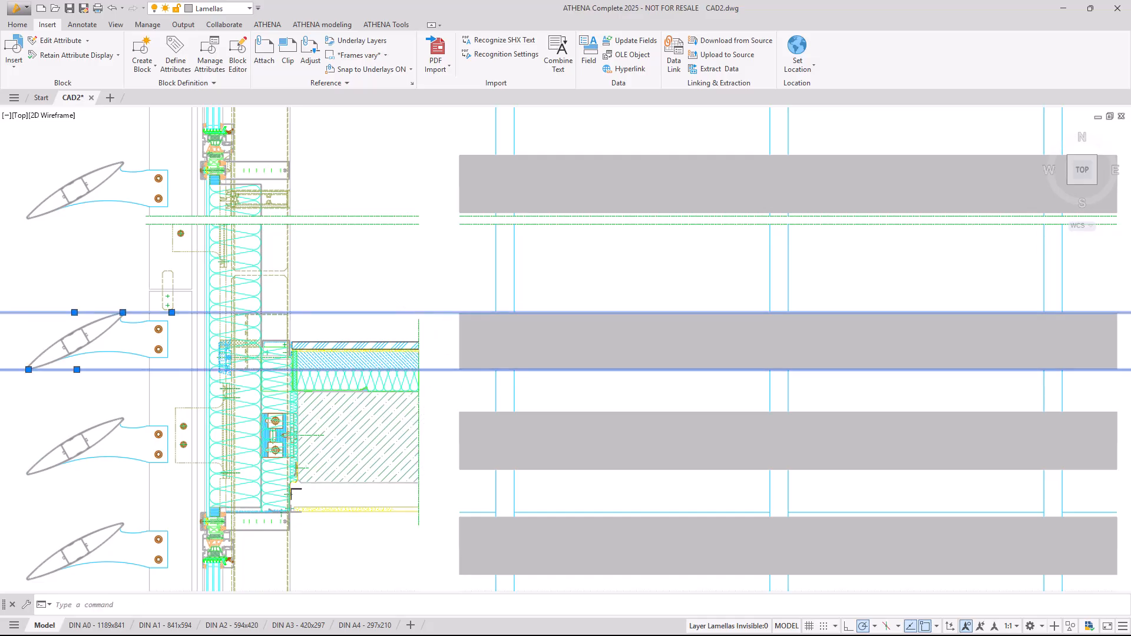
pyautogui.press('Escape')
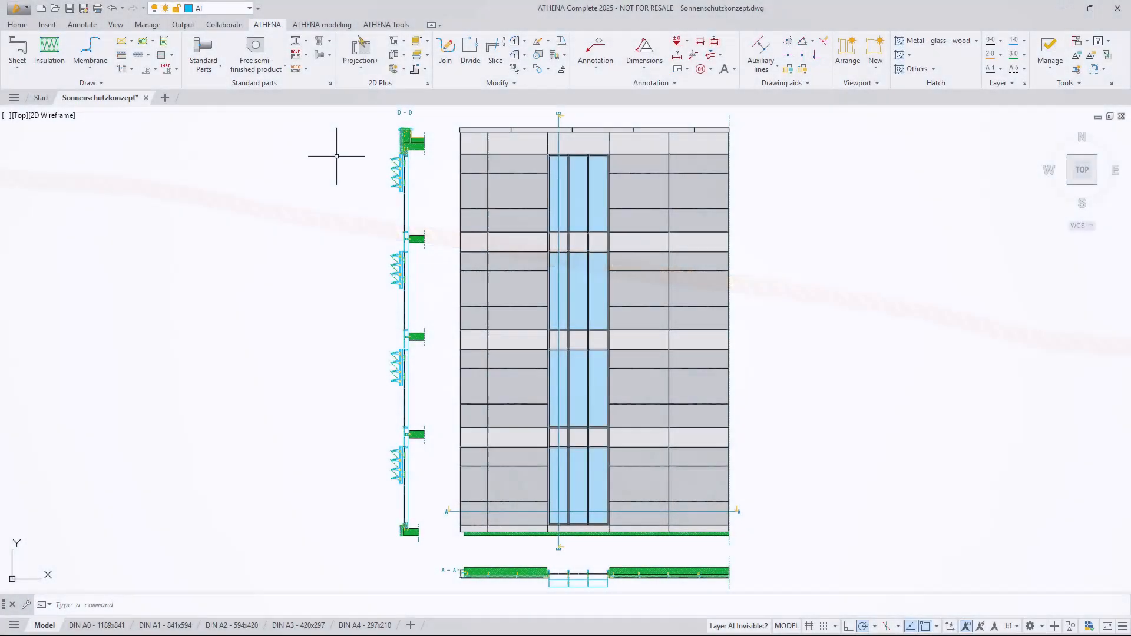
# Assign the RAL 9010 Pure white surface to the topmost lamella's free semi-finished product in the section.
pyautogui.rightClick(337, 156)
pyautogui.click(353, 161)
pyautogui.click(384, 149)
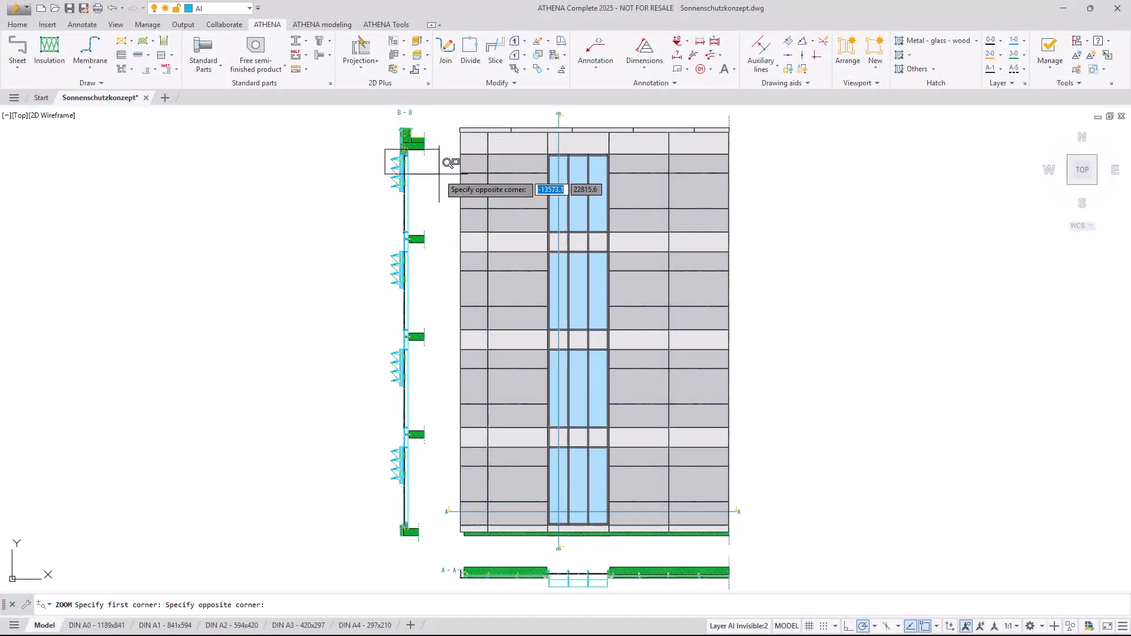
pyautogui.click(447, 163)
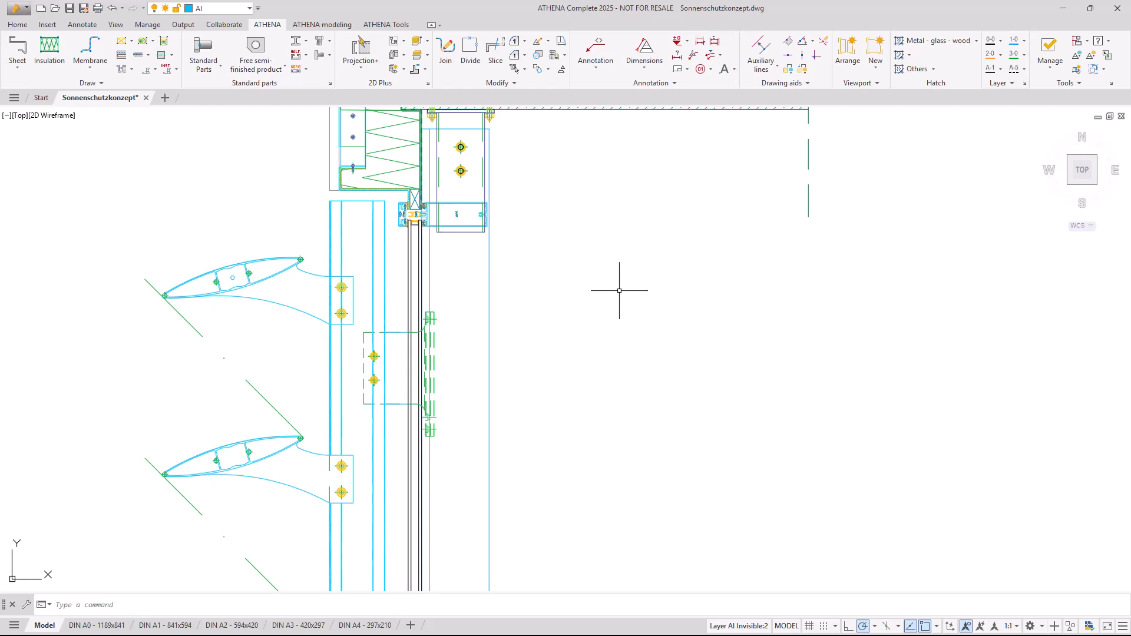
pyautogui.click(275, 272)
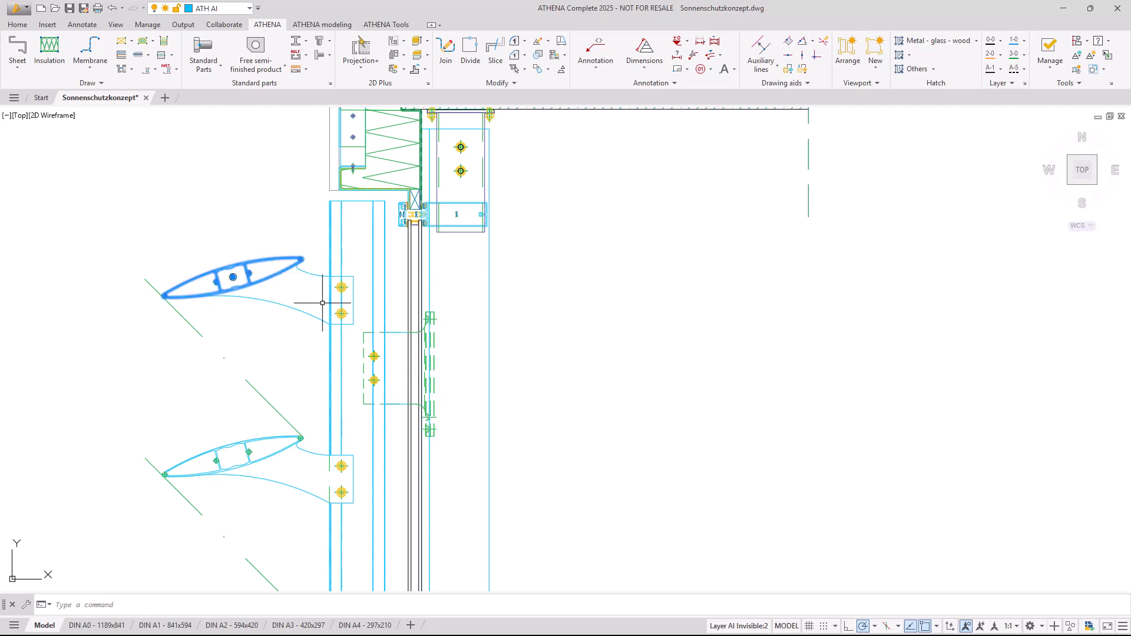
pyautogui.click(255, 48)
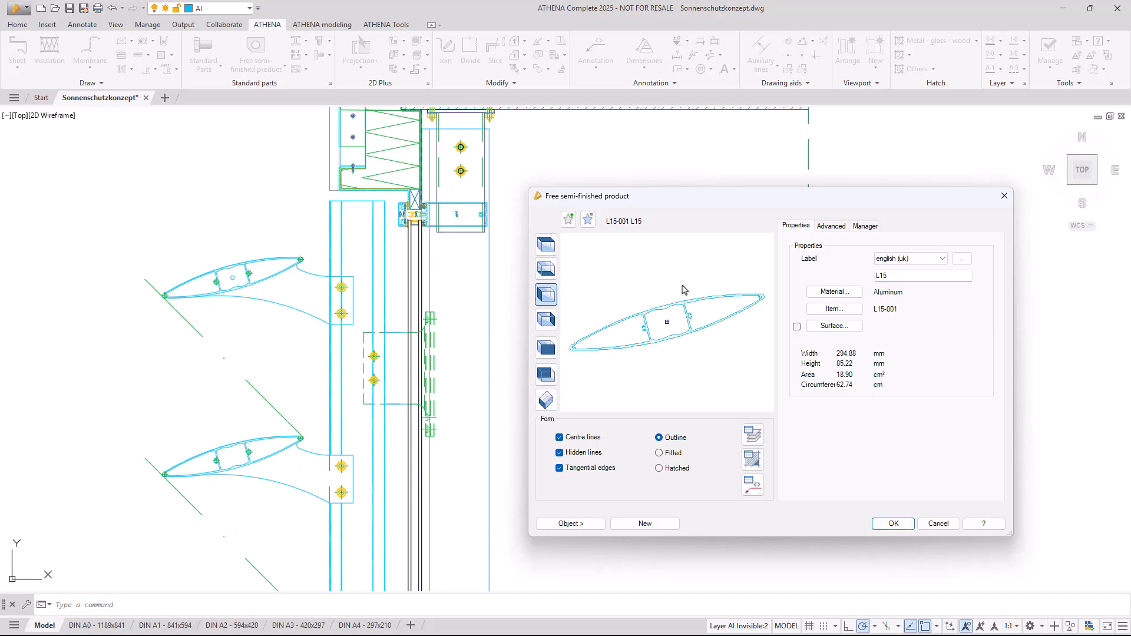
pyautogui.click(844, 331)
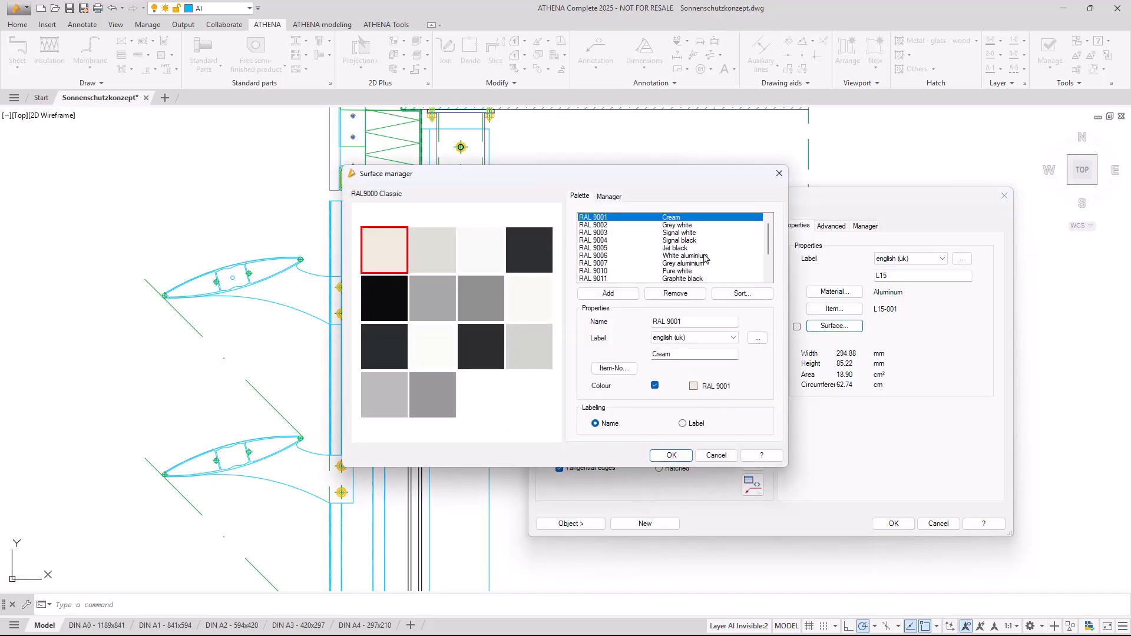
pyautogui.click(667, 237)
pyautogui.click(640, 252)
pyautogui.click(629, 272)
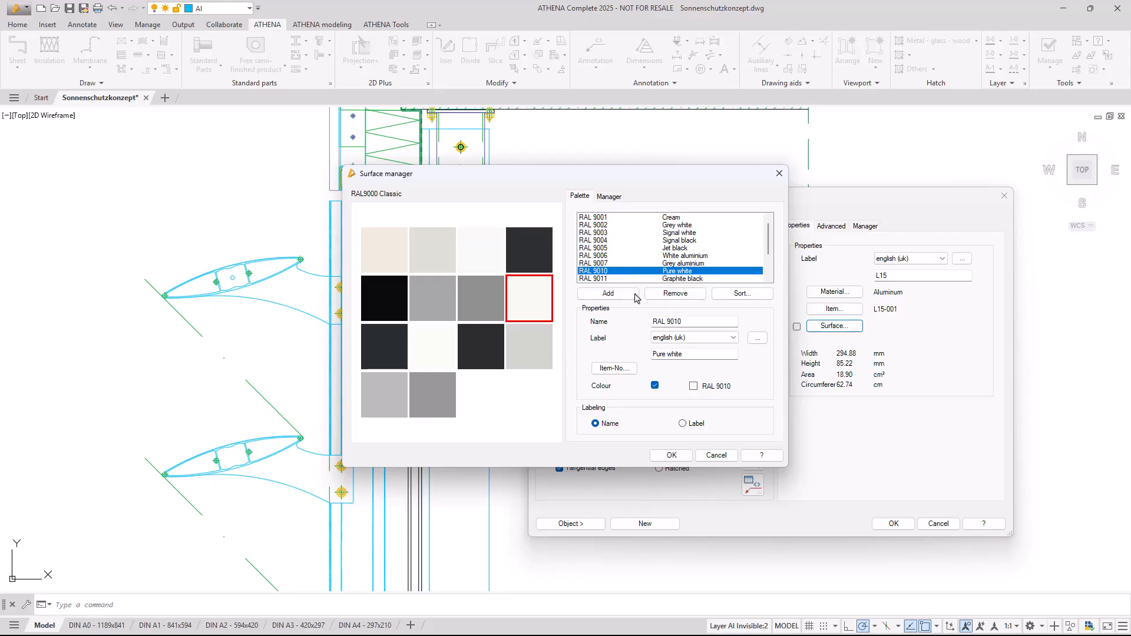
pyautogui.click(670, 455)
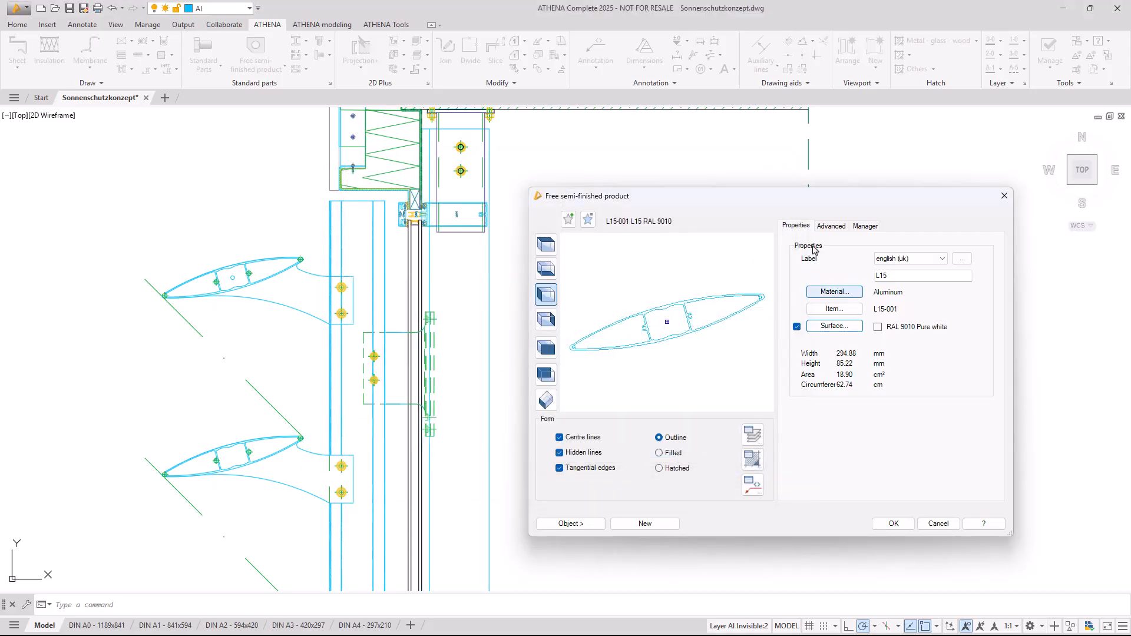
# Set the rotation of the L15 lamella profile to 30° in its advanced settings.
pyautogui.click(829, 226)
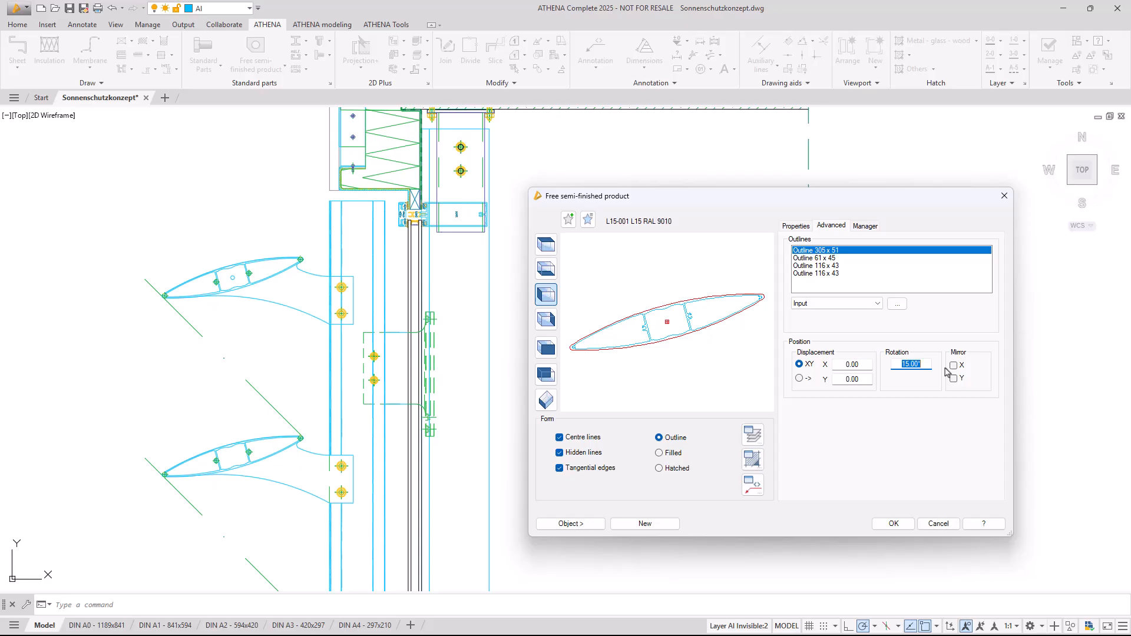
pyautogui.click(896, 274)
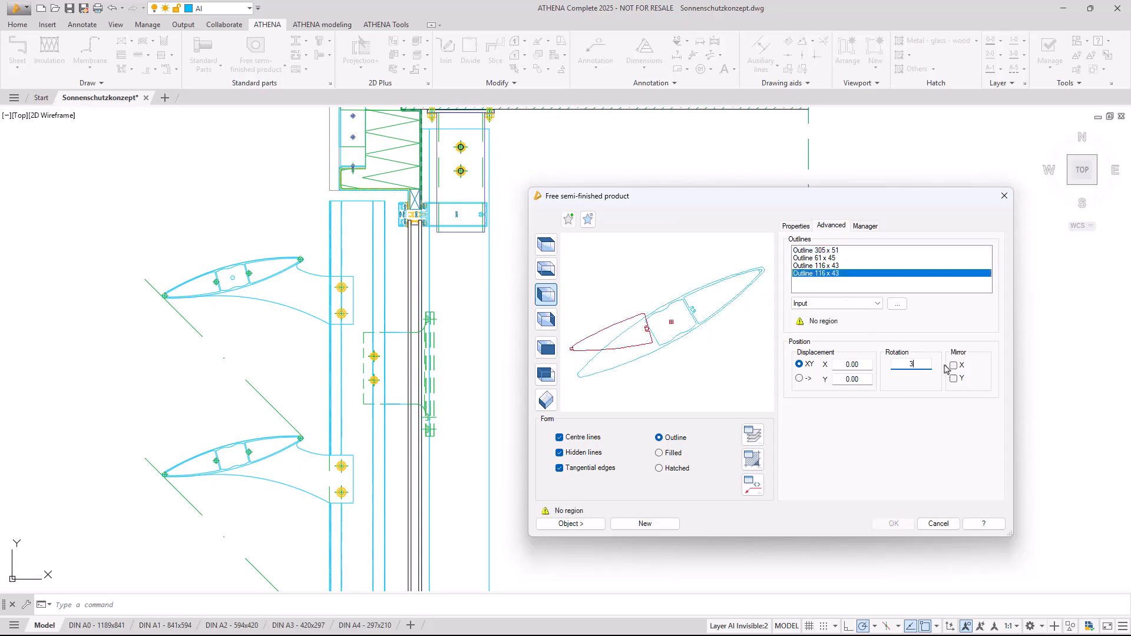
pyautogui.write('30')
pyautogui.press('Tab')
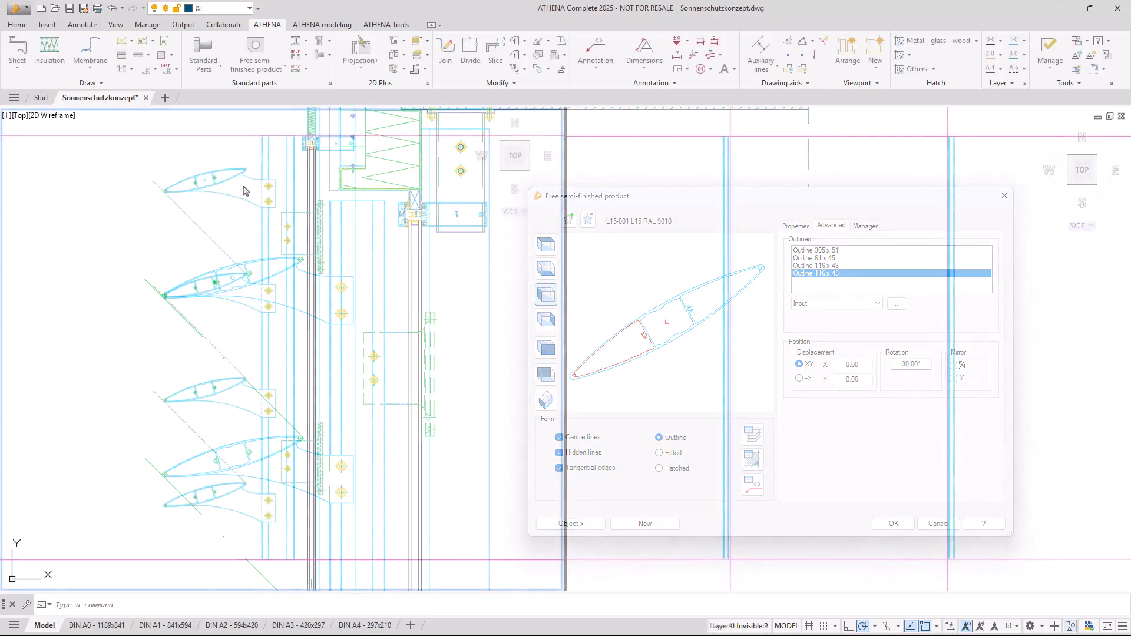
# Project the four lamellas from the section into the elevation as bars spanning between the two vertical construction lines.
pyautogui.click(362, 71)
pyautogui.click(373, 89)
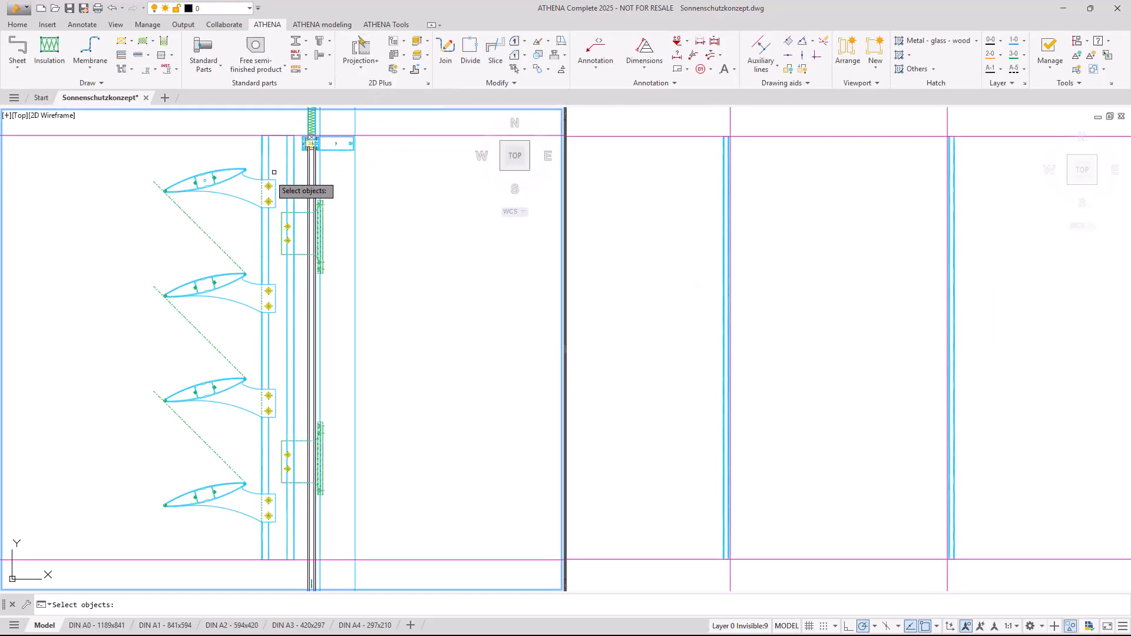
pyautogui.click(239, 192)
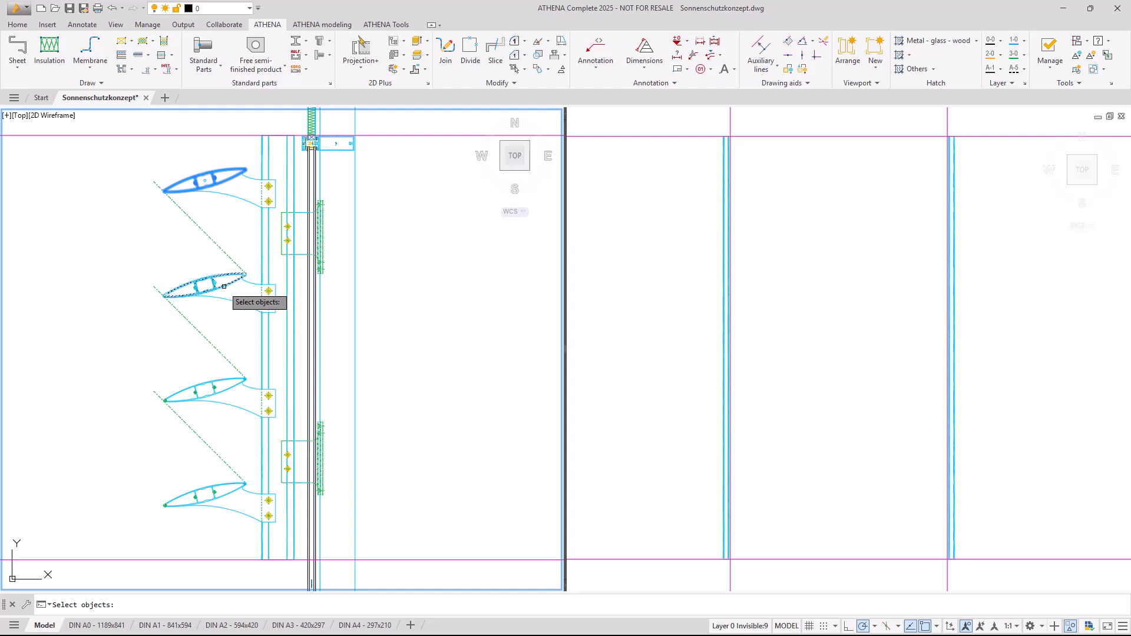
pyautogui.click(243, 286)
pyautogui.click(229, 387)
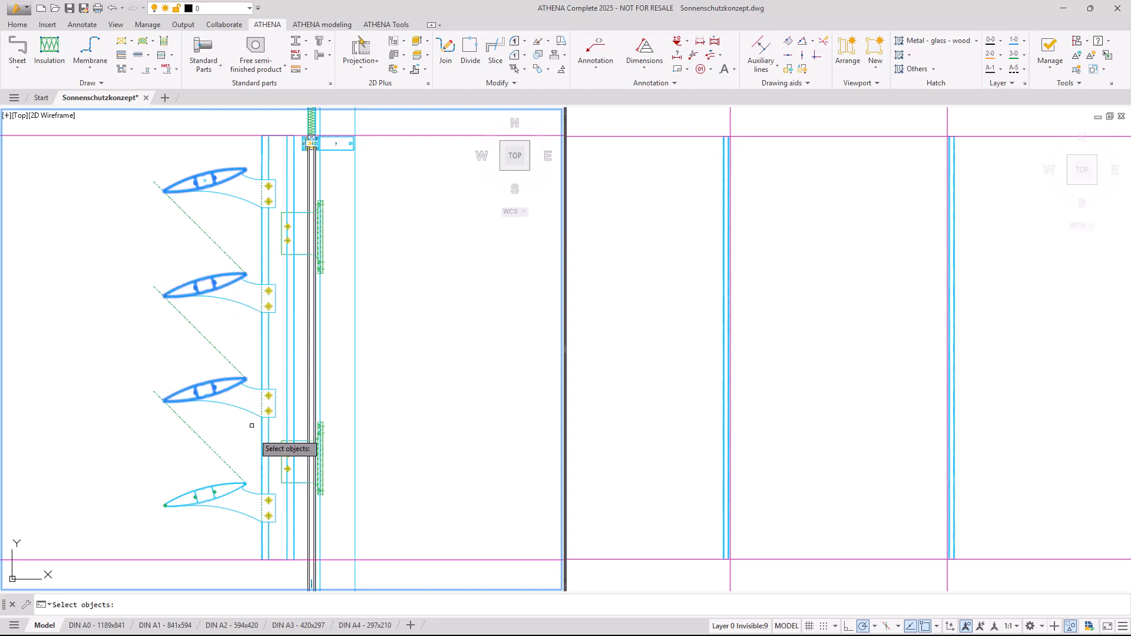
pyautogui.click(224, 492)
pyautogui.press('Return')
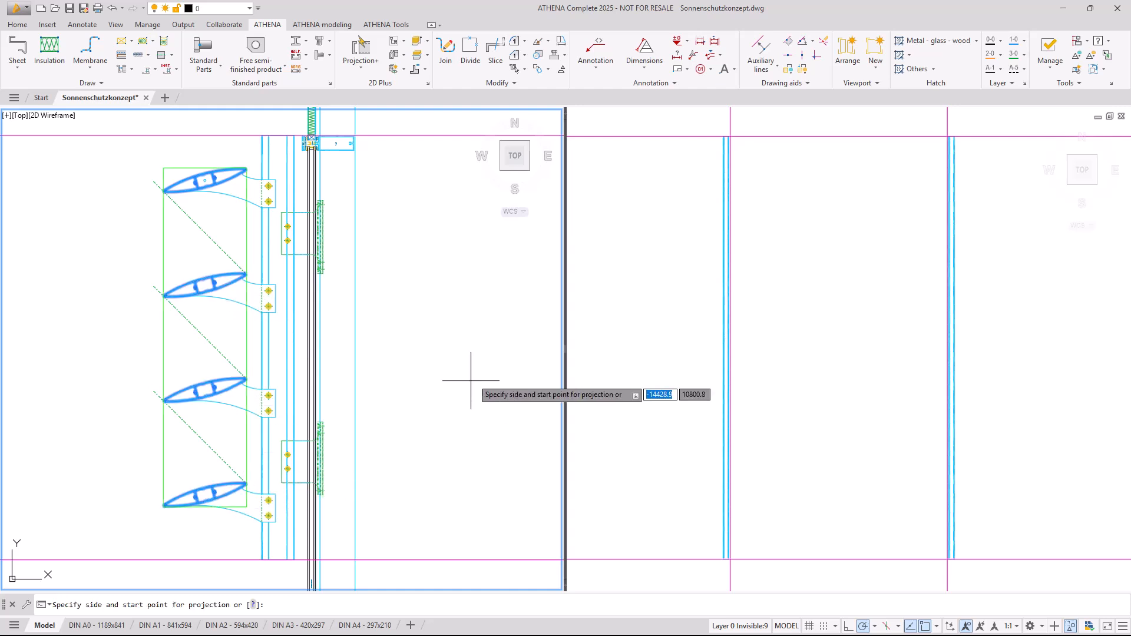
pyautogui.click(759, 155)
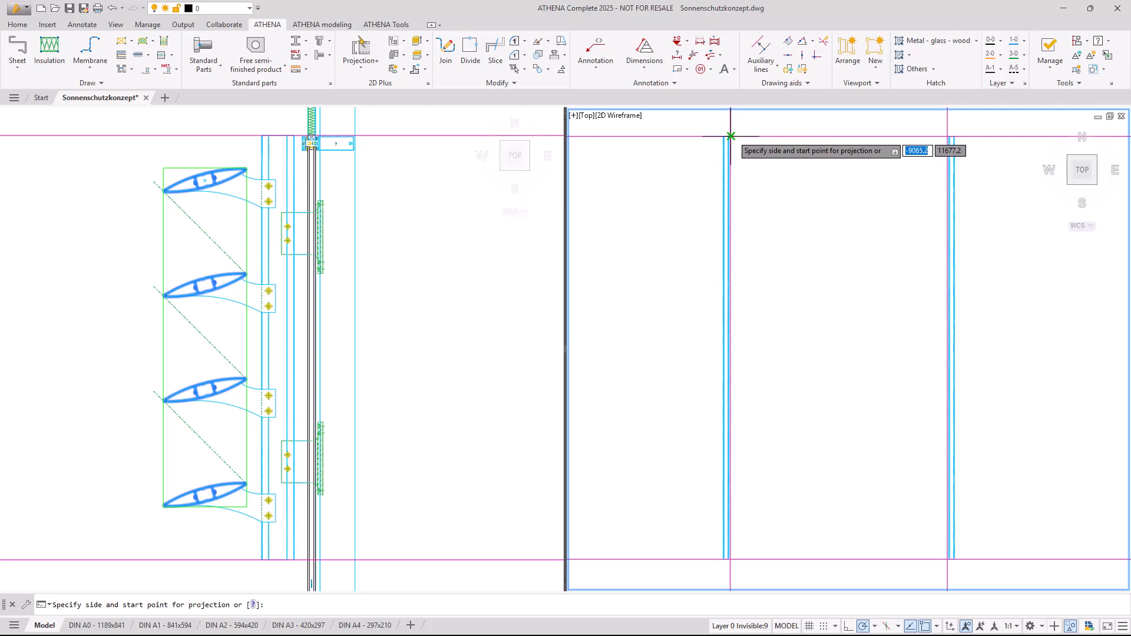
pyautogui.click(730, 140)
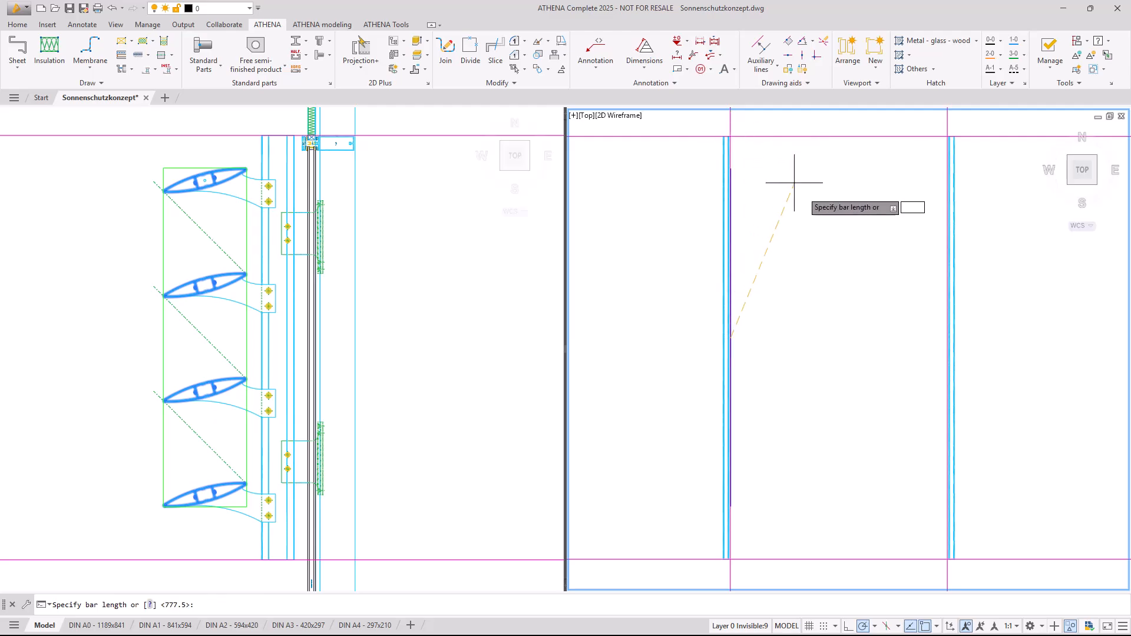
pyautogui.click(946, 339)
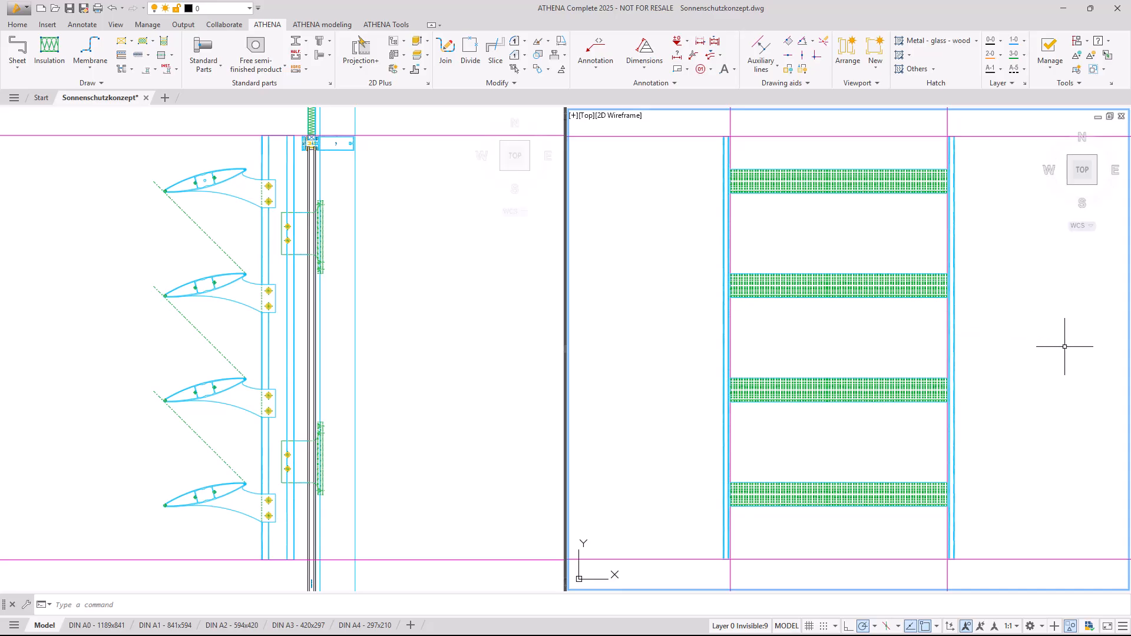
# Turn off centre lines, hidden lines and tangential edges for the topmost projected lamella bar in the elevation.
pyautogui.doubleClick(833, 187)
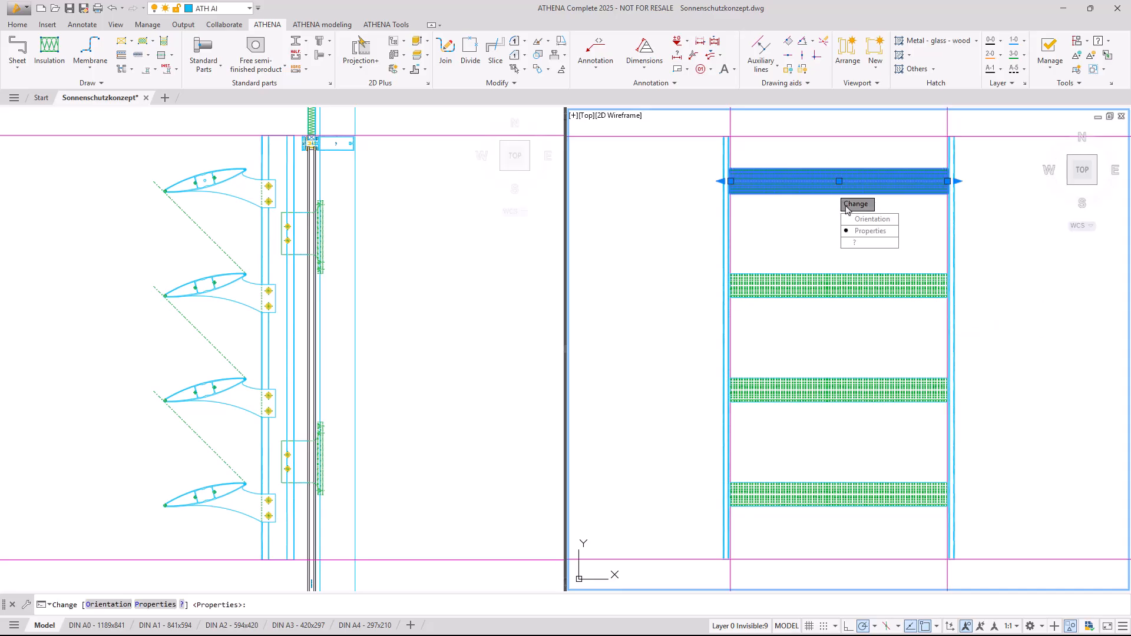
pyautogui.click(867, 231)
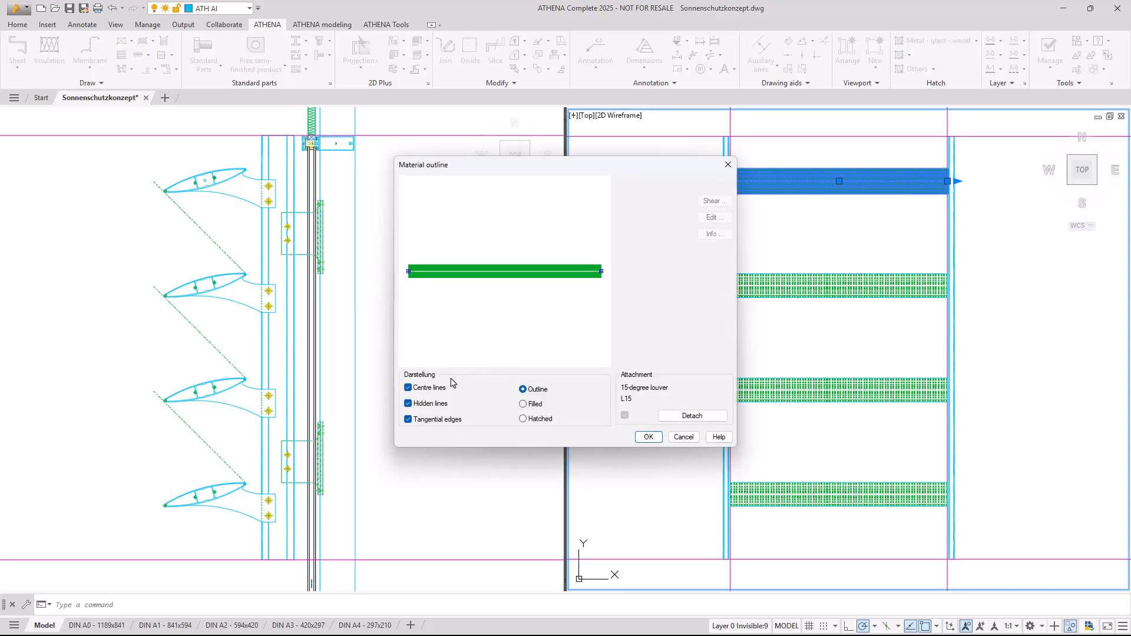
pyautogui.click(428, 405)
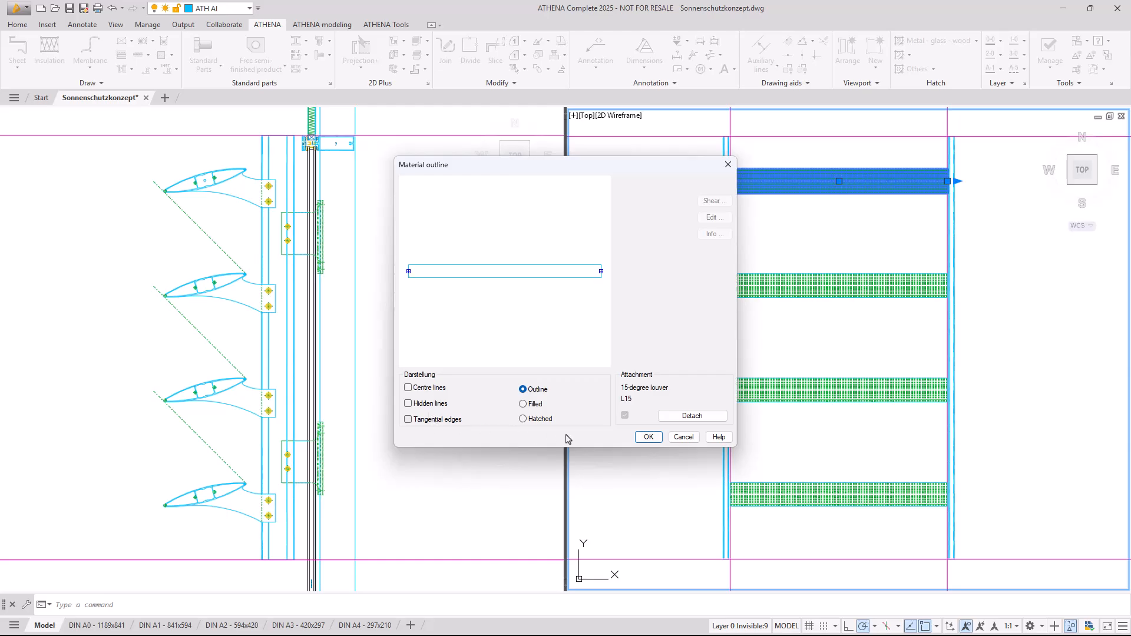
pyautogui.click(646, 442)
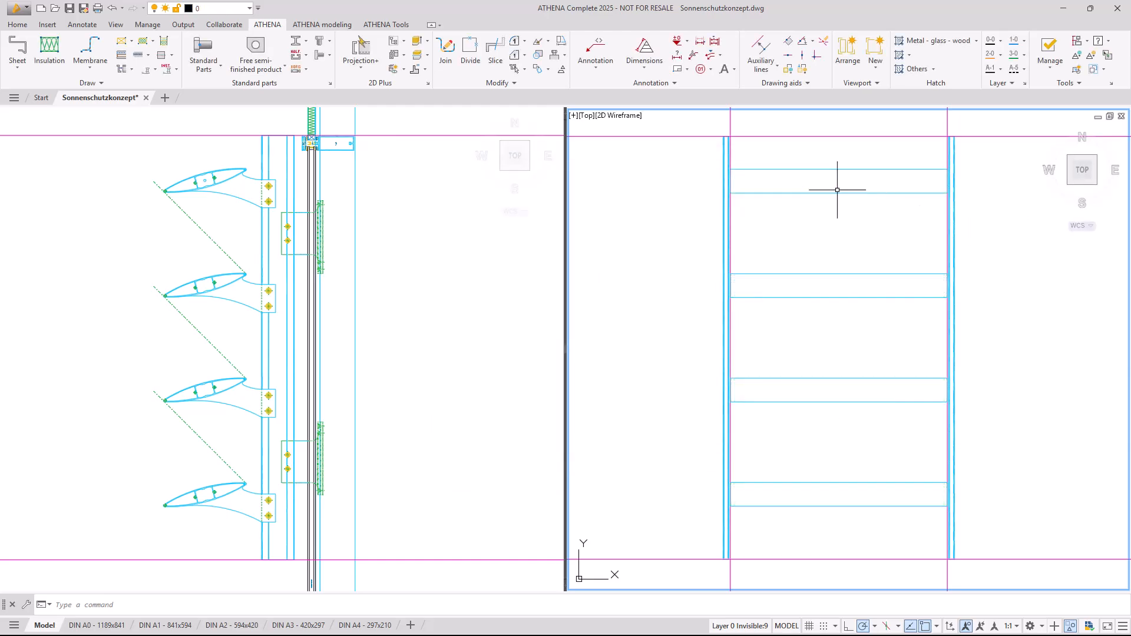
# Stretch both ends of the topmost lamella bar in the elevation outward beyond the two posts.
pyautogui.click(837, 193)
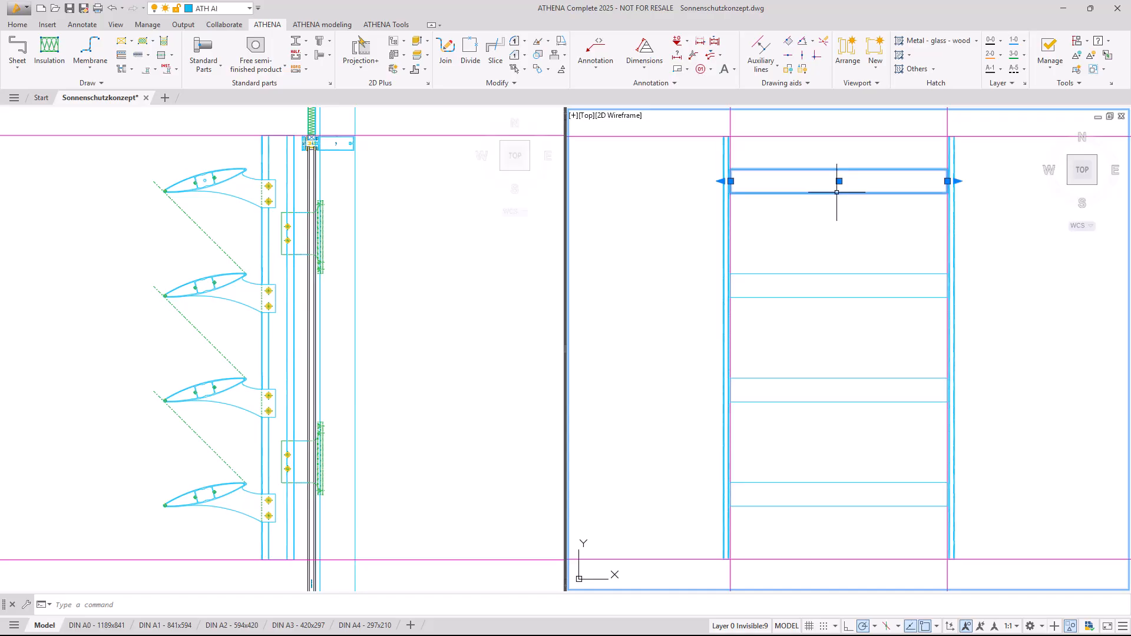
pyautogui.click(720, 181)
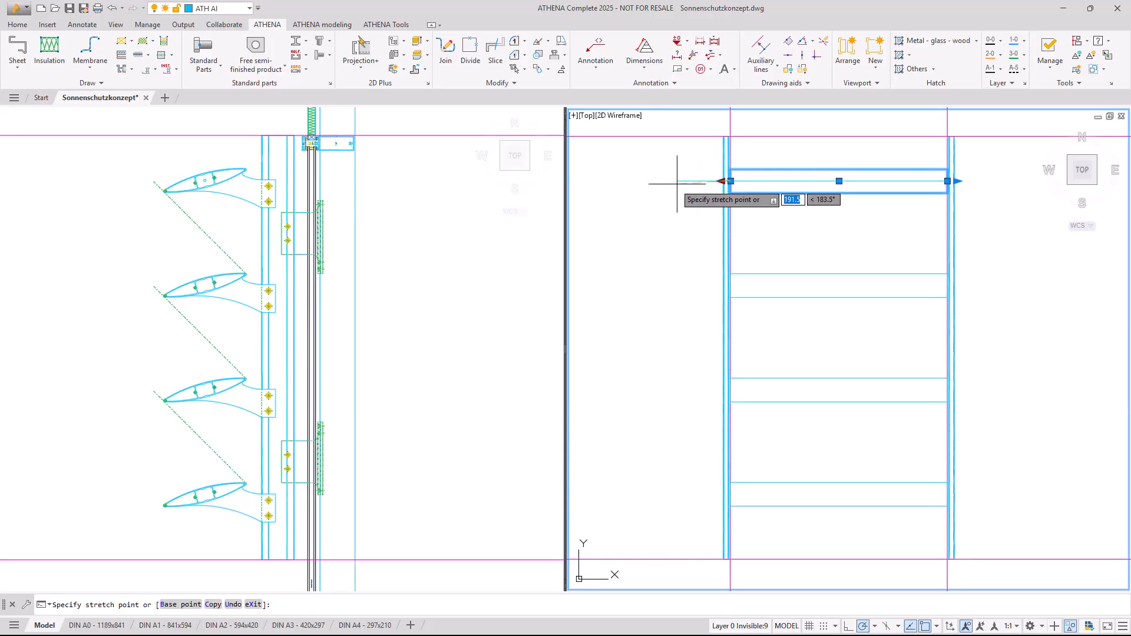
pyautogui.click(614, 180)
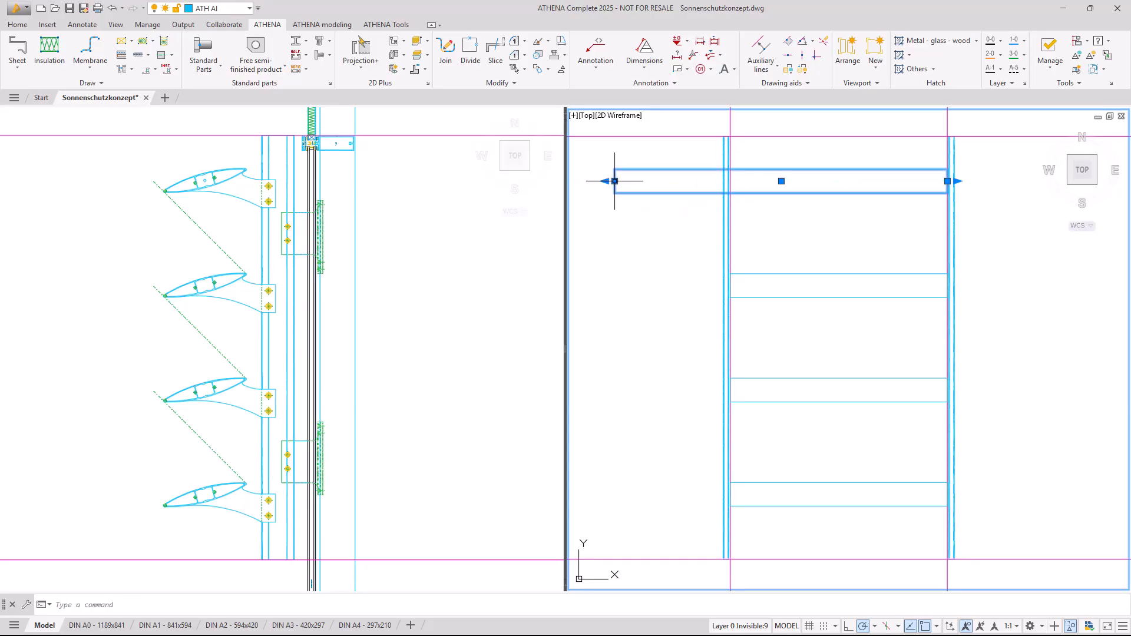
pyautogui.click(957, 181)
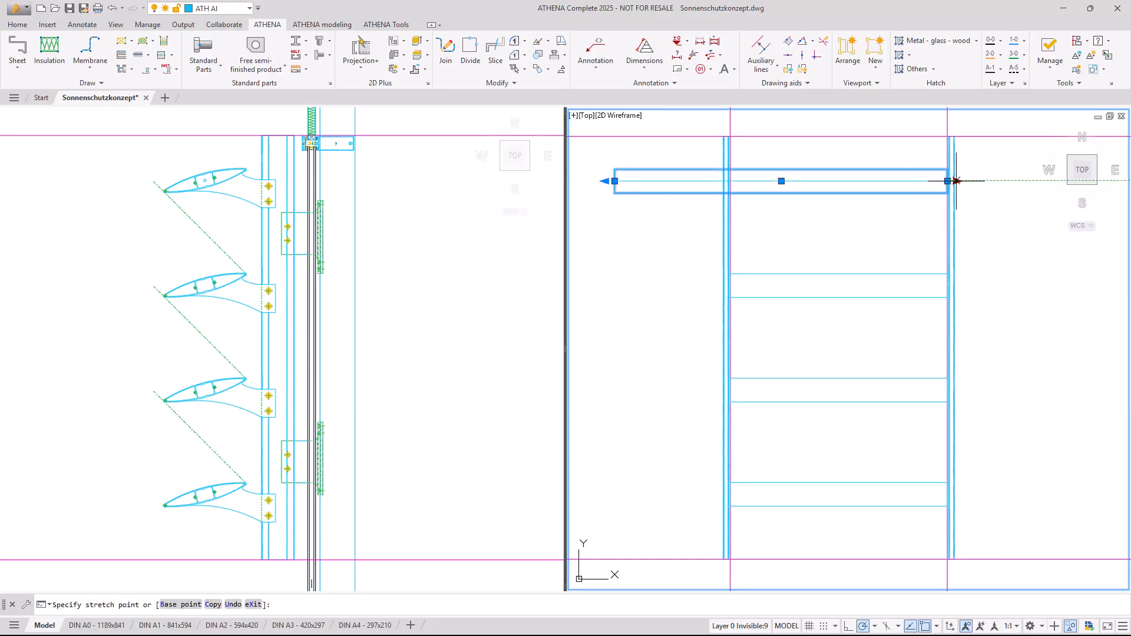
pyautogui.click(1014, 183)
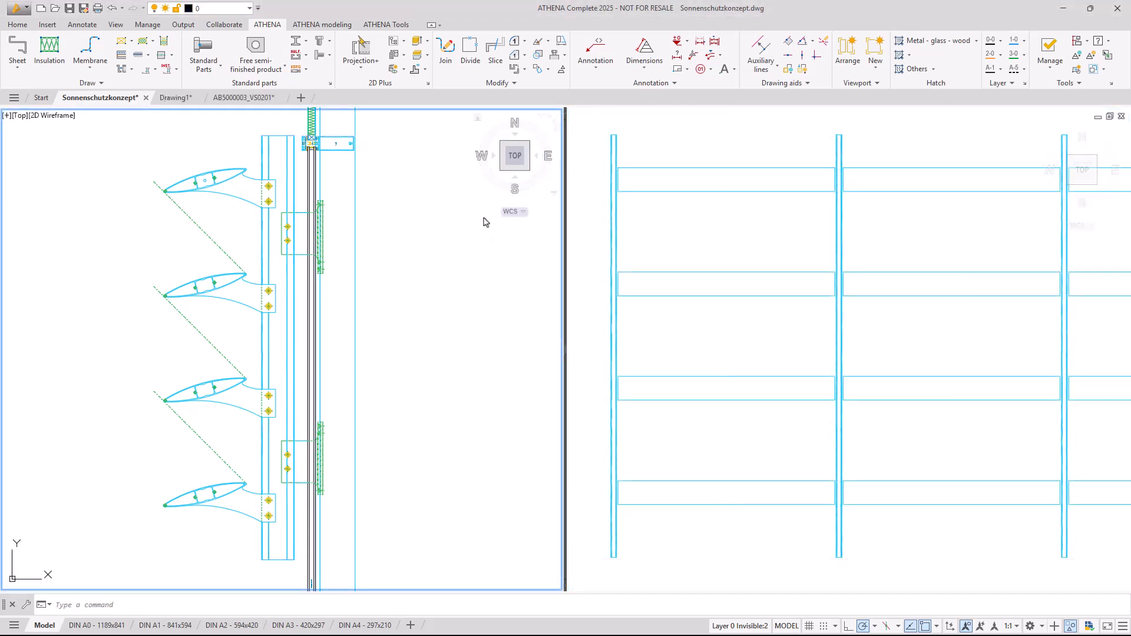
# Select all objects matching the topmost louver in the section and exchange them for the 30-degree louver L30.
pyautogui.click(524, 71)
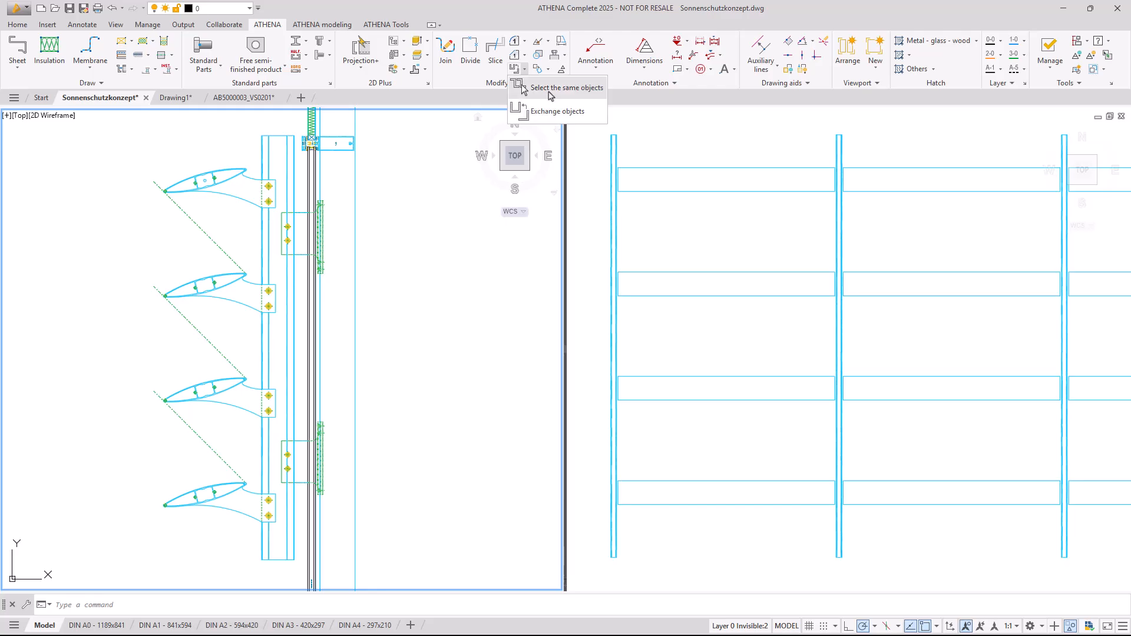
pyautogui.click(548, 96)
pyautogui.click(233, 174)
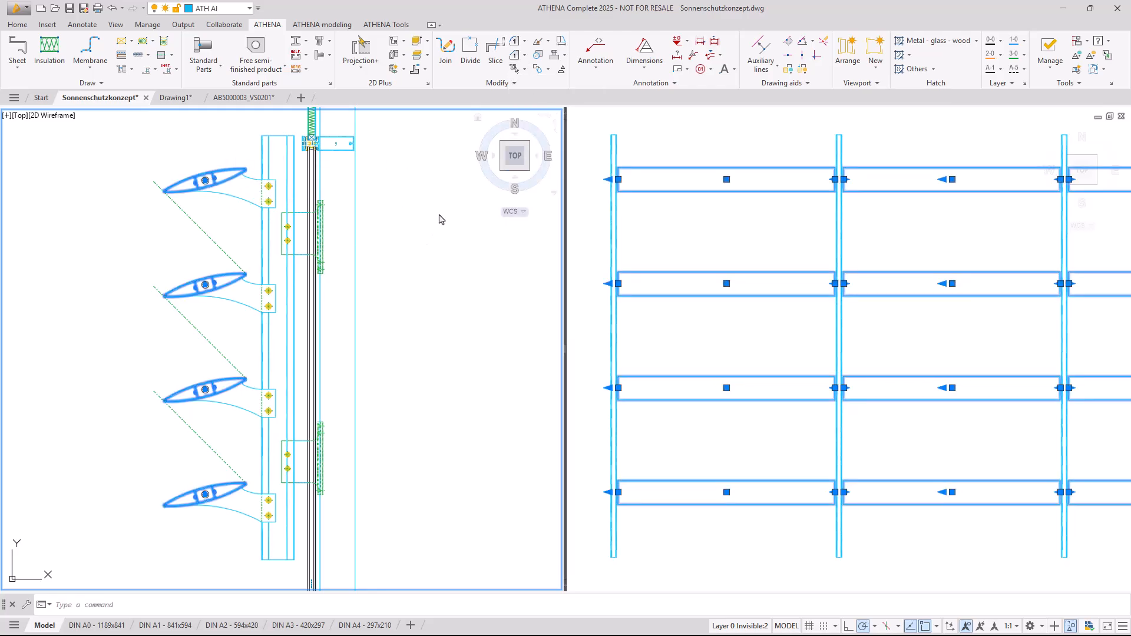
pyautogui.click(524, 70)
pyautogui.click(529, 113)
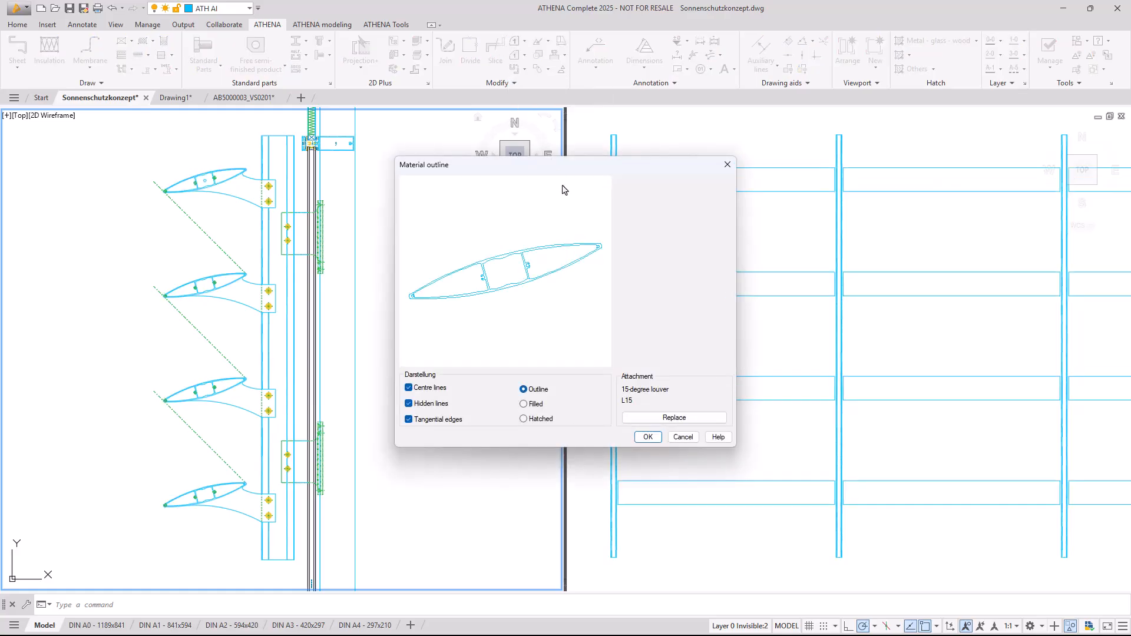
pyautogui.click(670, 416)
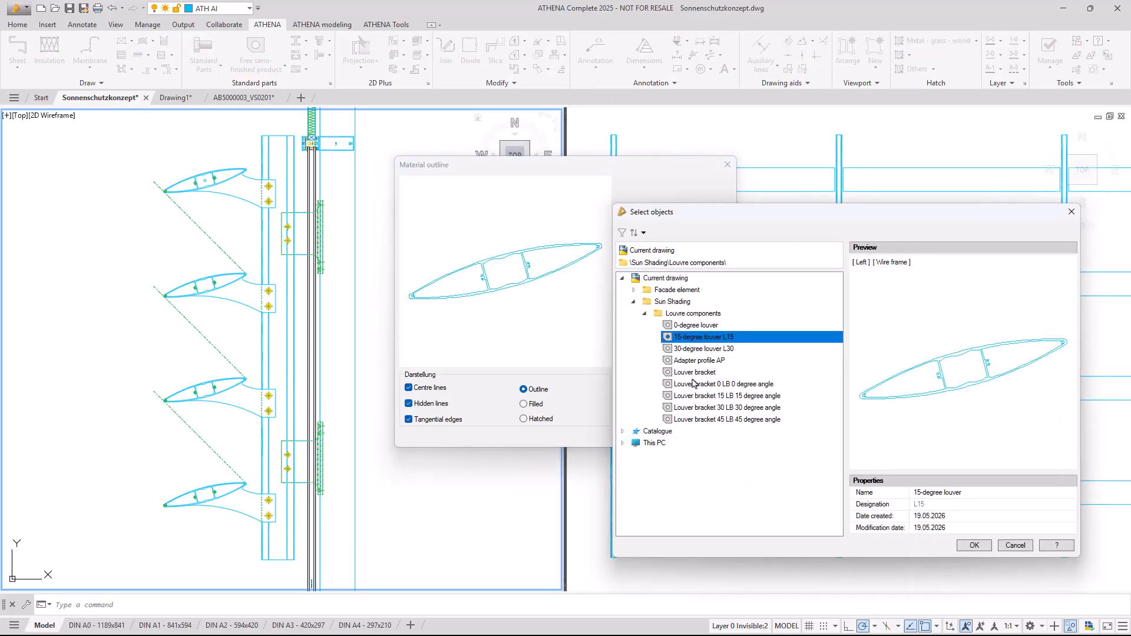
pyautogui.click(712, 350)
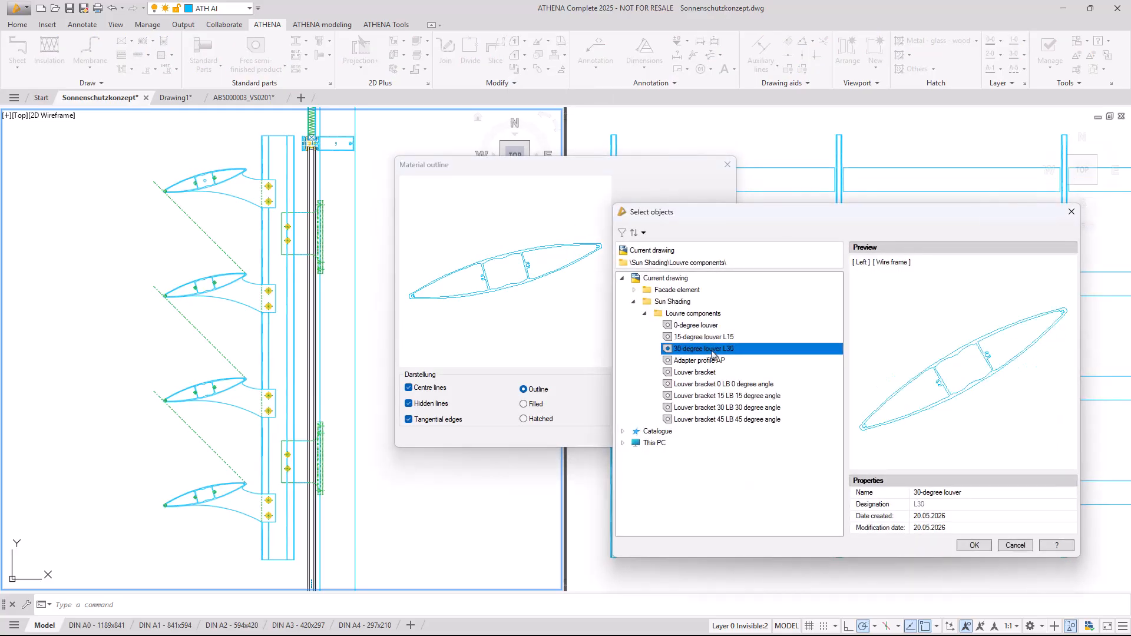
pyautogui.click(971, 546)
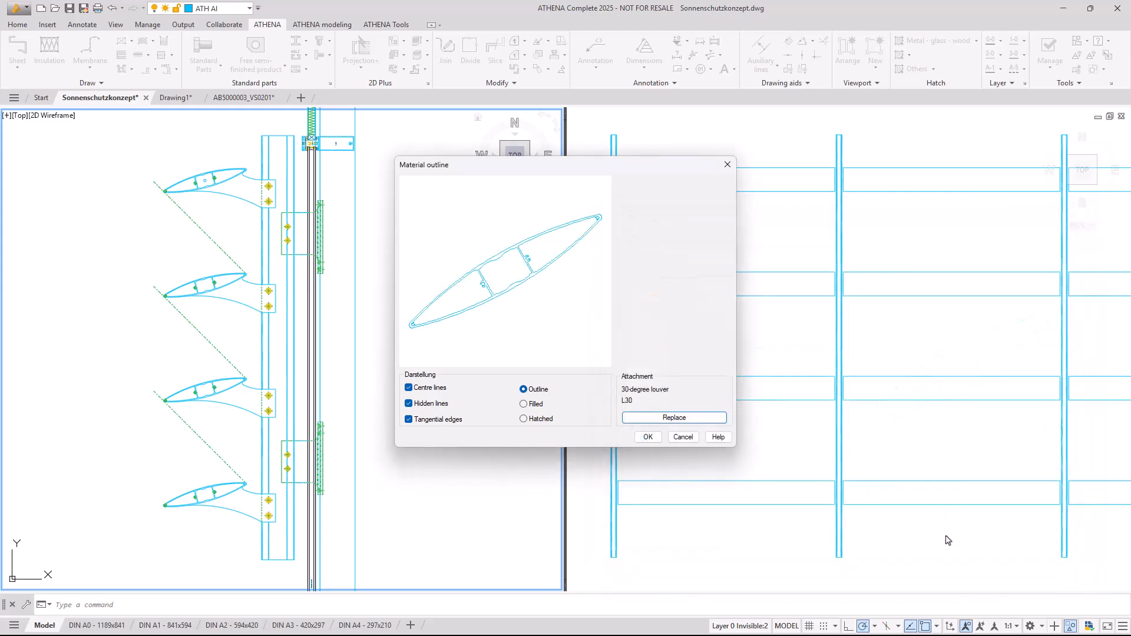
pyautogui.click(647, 438)
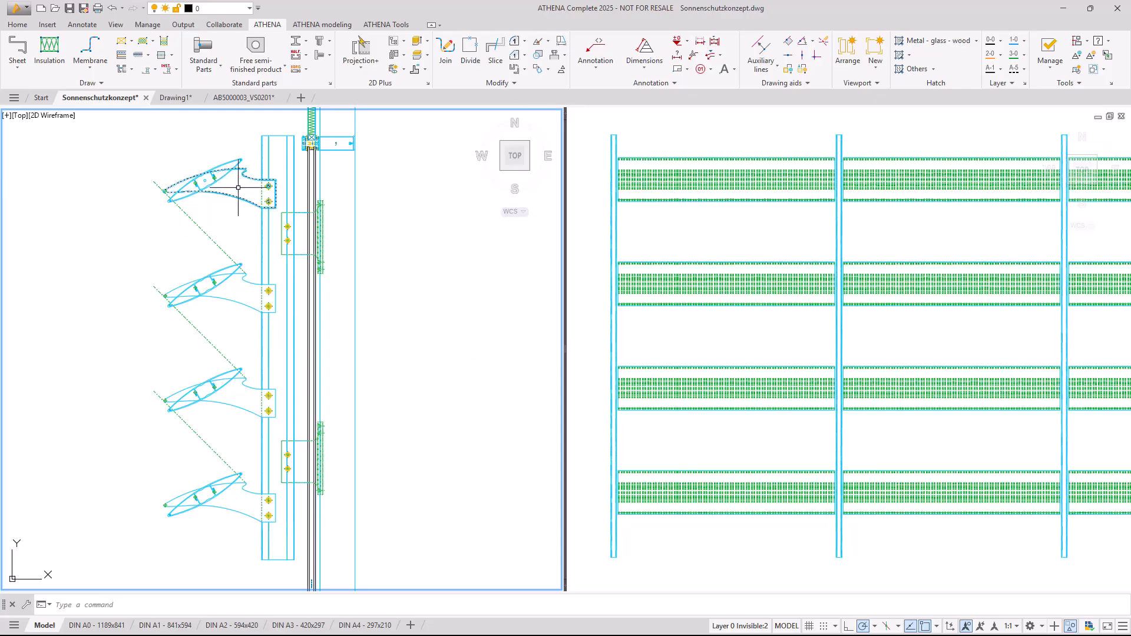
# Select all identical louver brackets in the section and exchange them for Louver bracket 30 LB 30 degree angle.
pyautogui.click(516, 69)
pyautogui.click(239, 198)
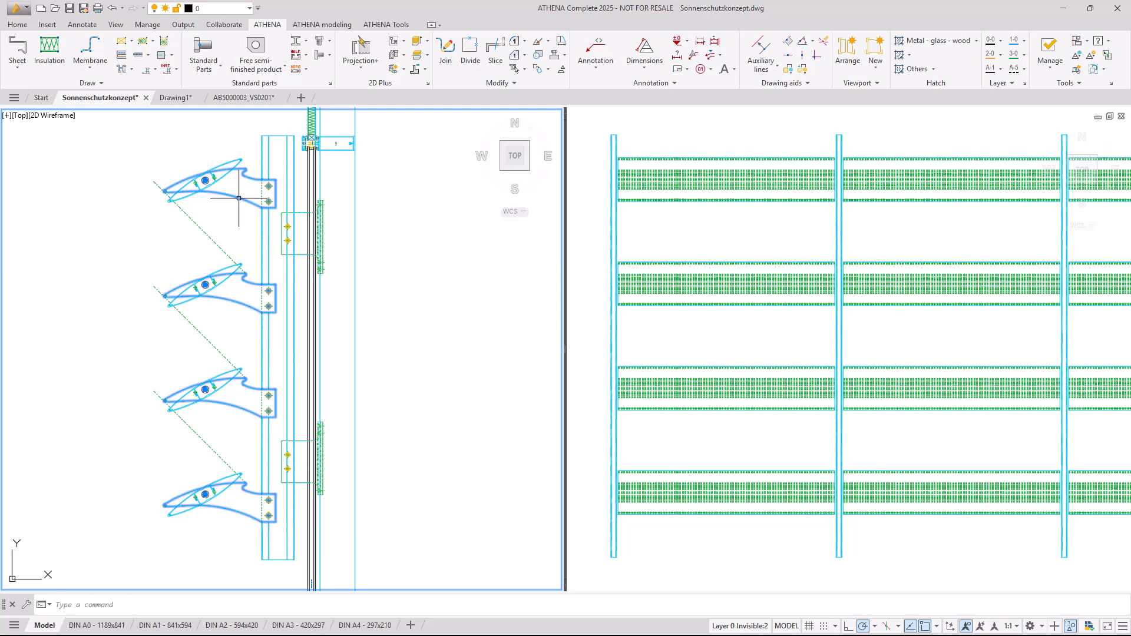
pyautogui.click(525, 71)
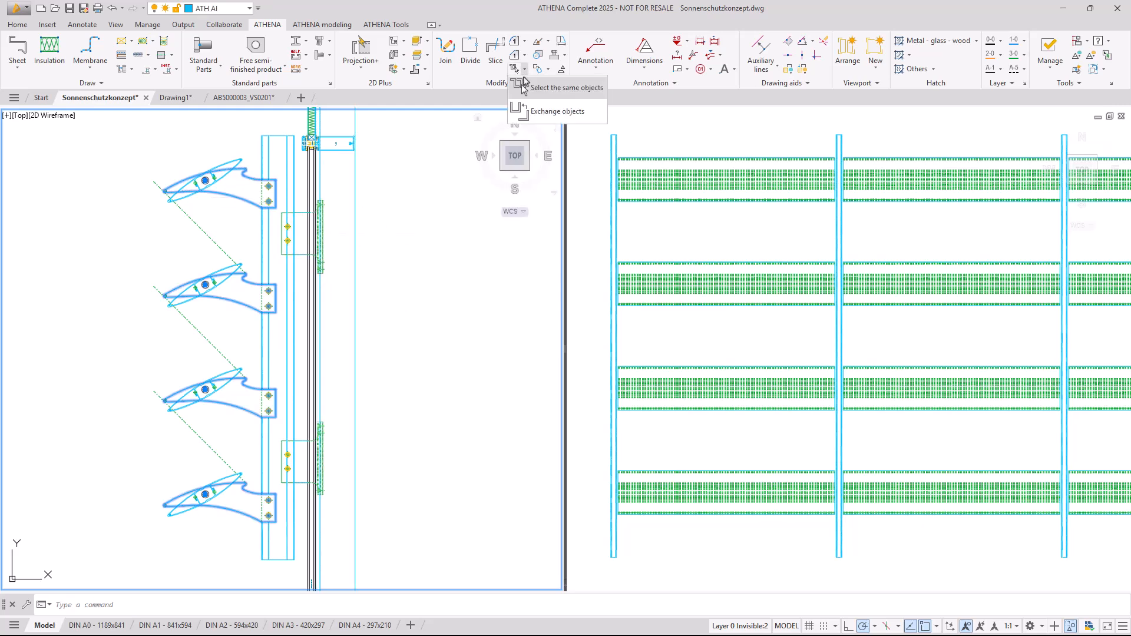
pyautogui.click(530, 109)
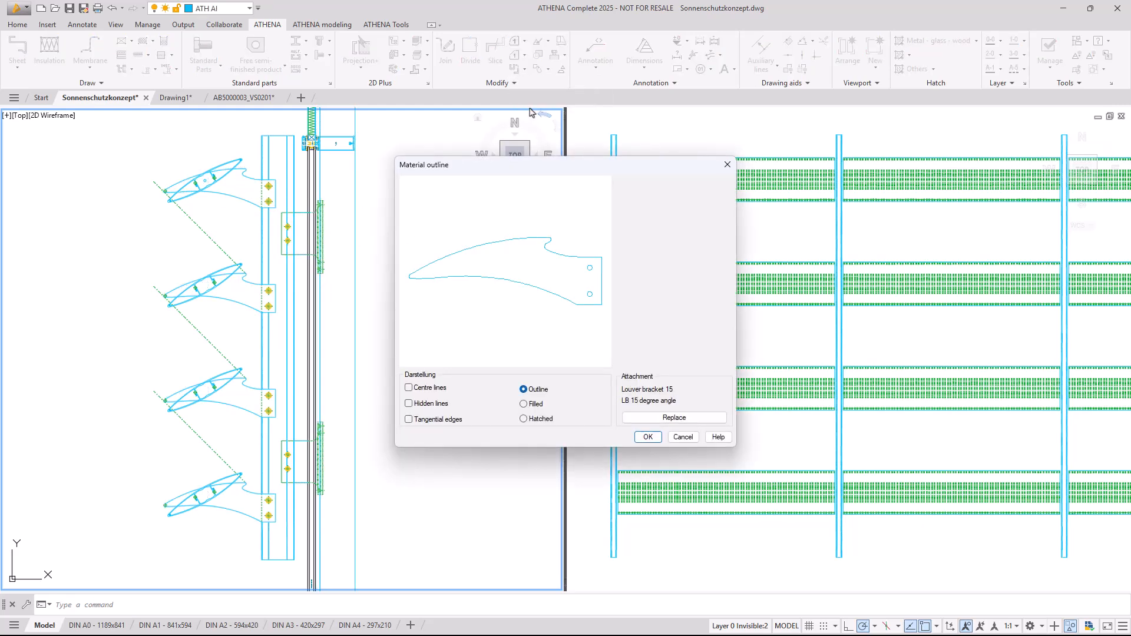
pyautogui.click(668, 418)
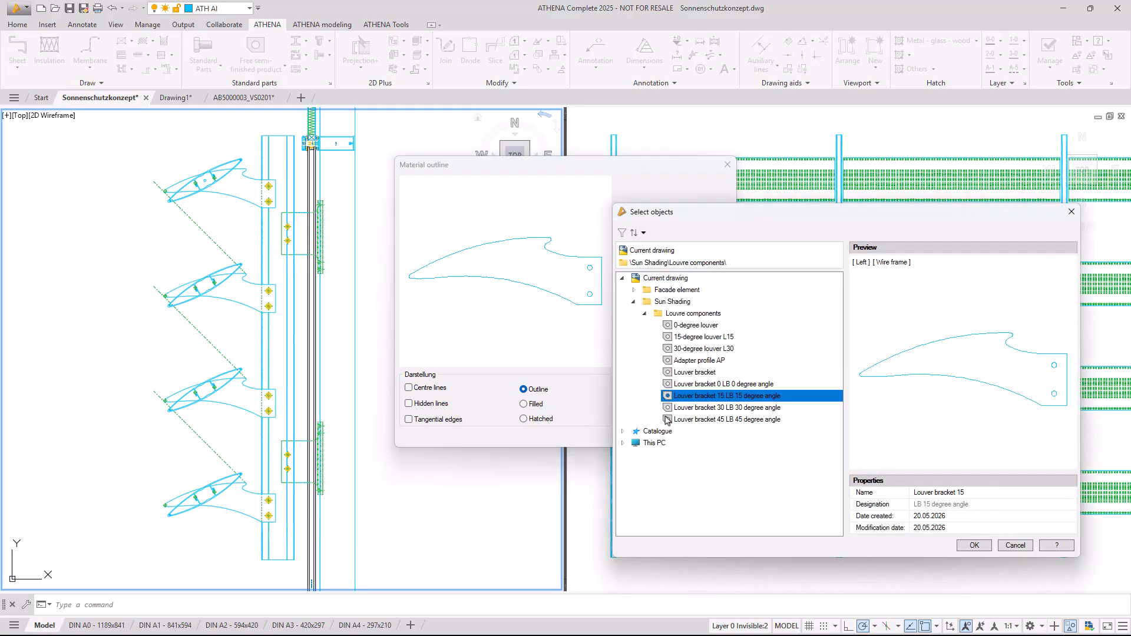
pyautogui.click(734, 407)
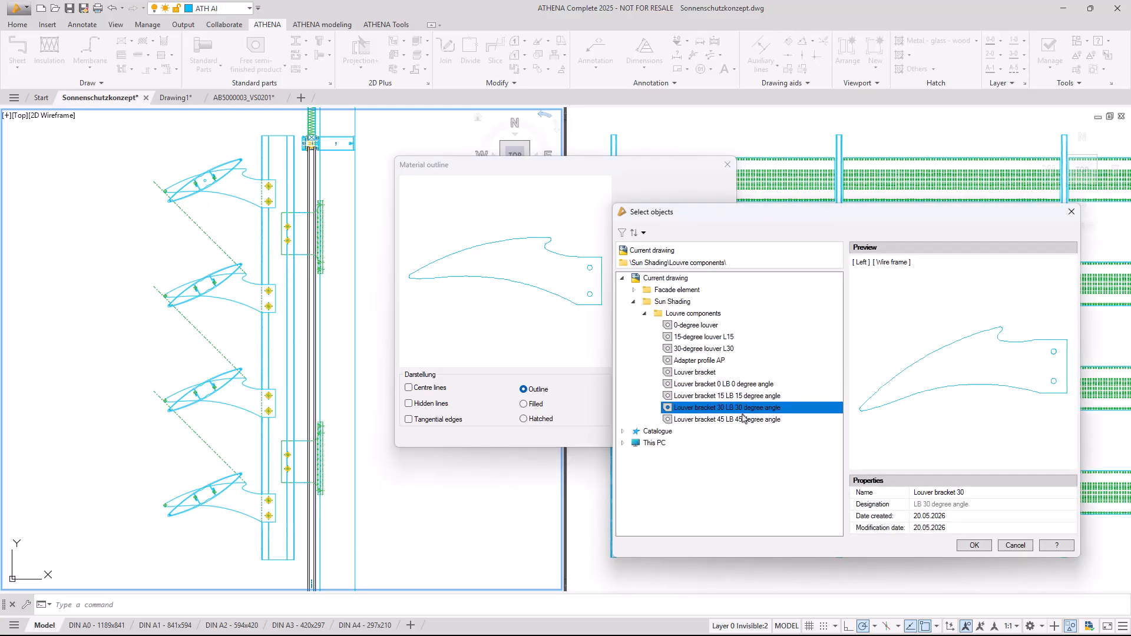
pyautogui.click(974, 545)
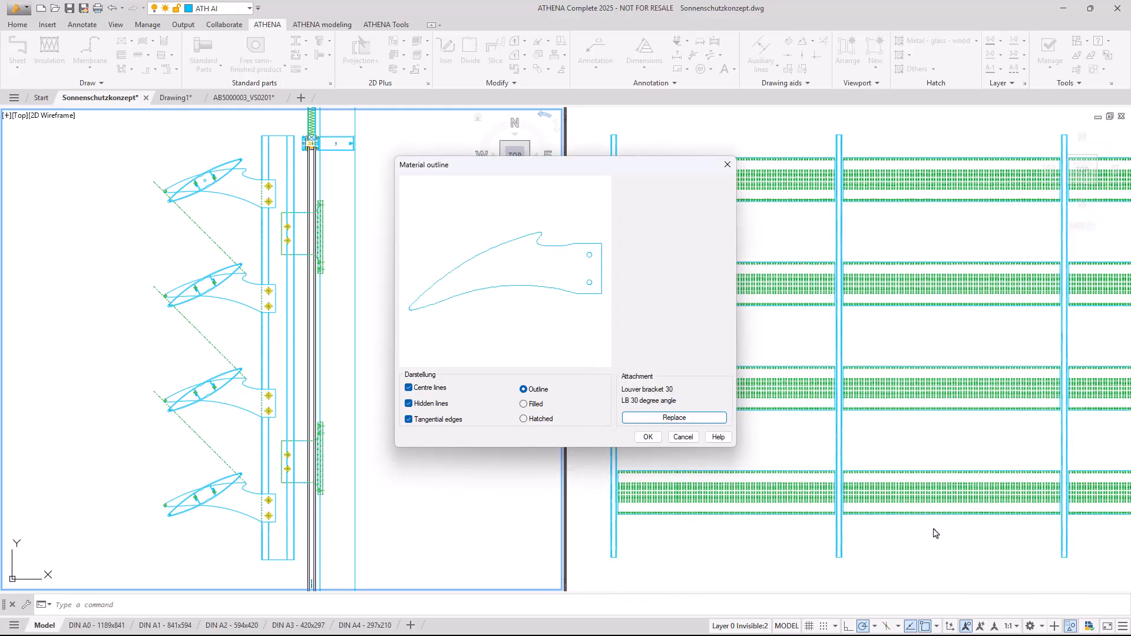
pyautogui.click(648, 437)
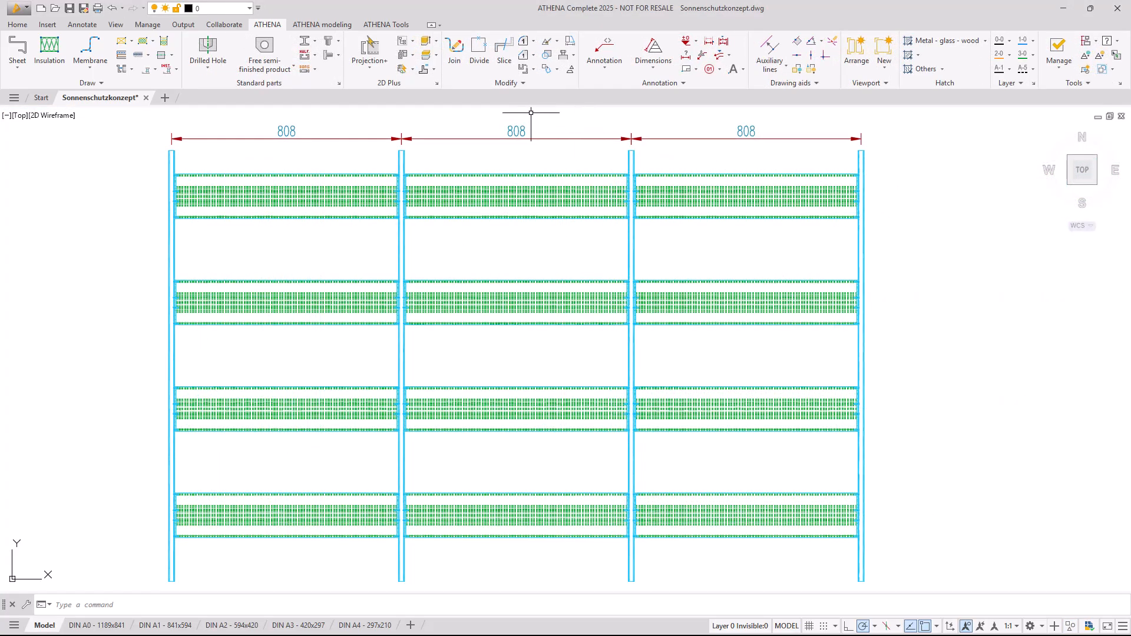
# Set the middle bay's width dimension in the elevation to 1025, with the middle and right bays' objects included in the modification.
pyautogui.click(571, 43)
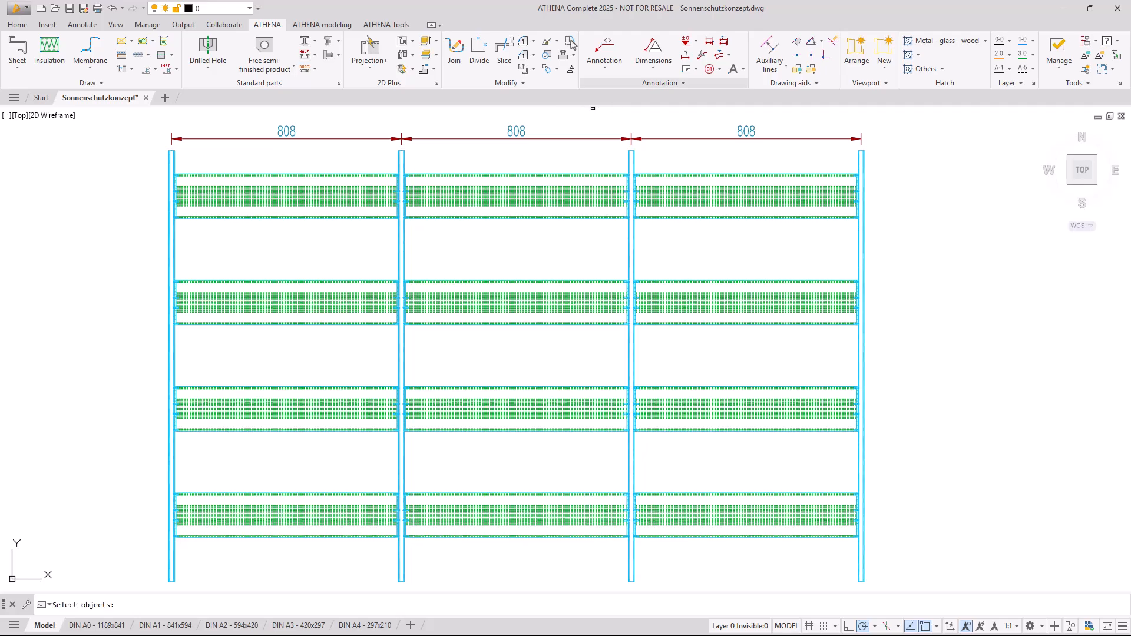
pyautogui.click(916, 588)
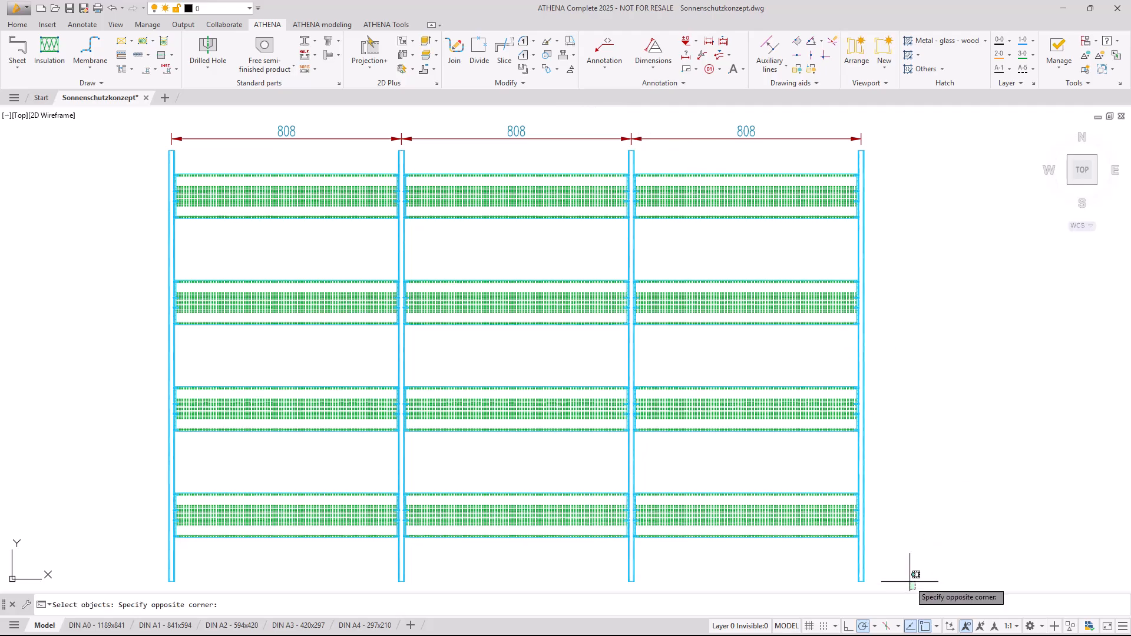
pyautogui.click(547, 121)
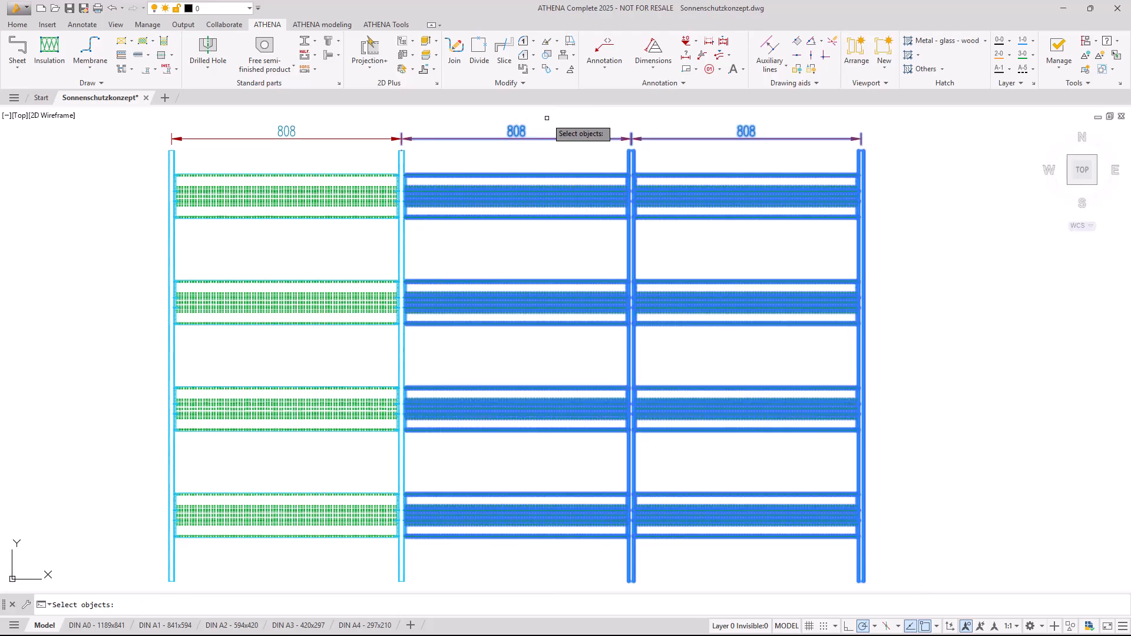
pyautogui.press('Return')
pyautogui.click(513, 128)
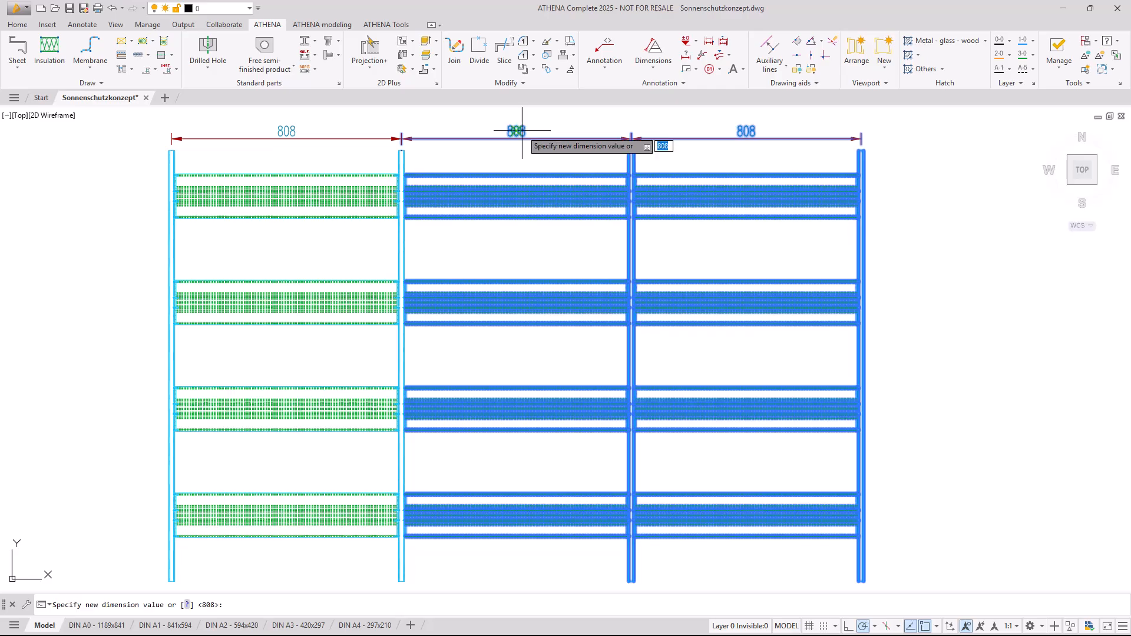
pyautogui.write('102')
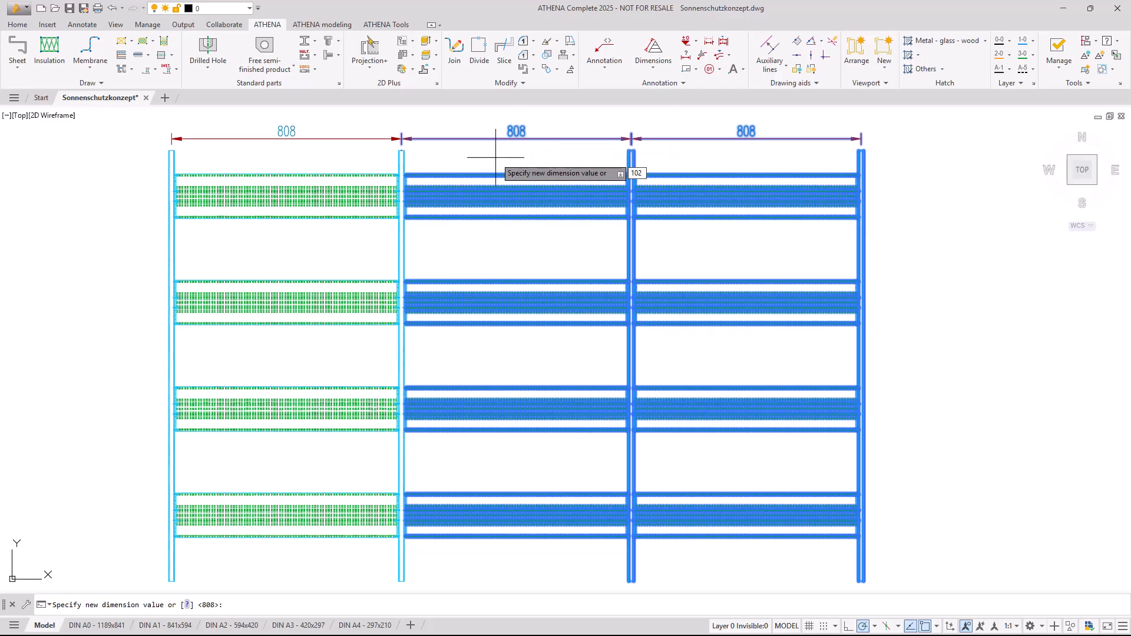
pyautogui.write('5')
pyautogui.press('Return')
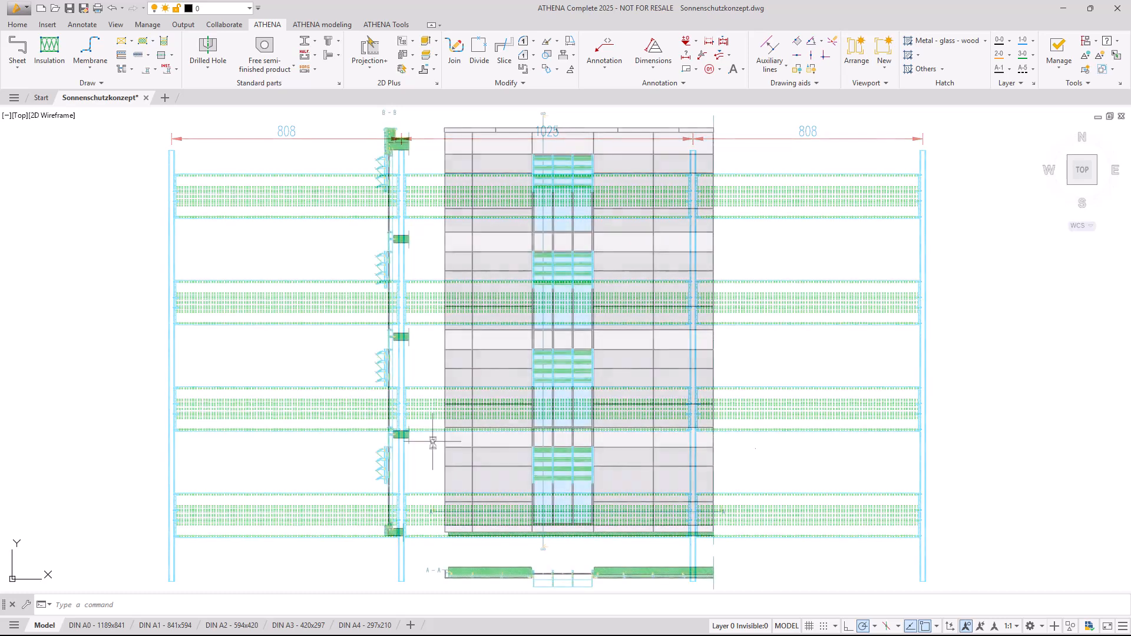
# Examine the lowest sun-shading group of the façade elevation up close in a rotated isometric 3D view.
pyautogui.click(432, 435)
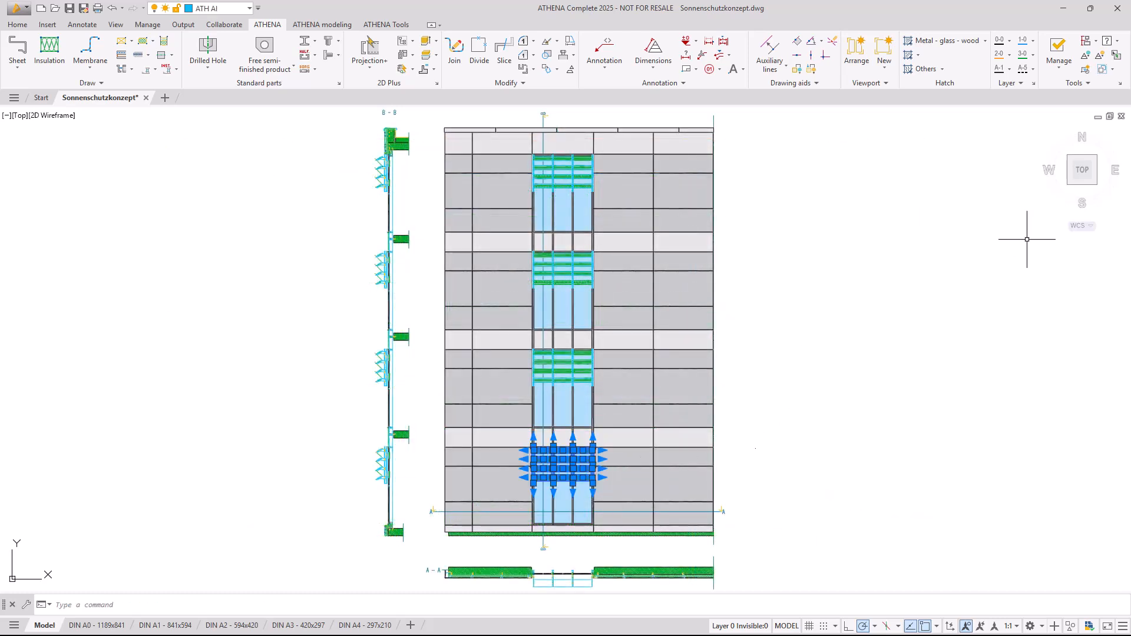
pyautogui.click(1059, 196)
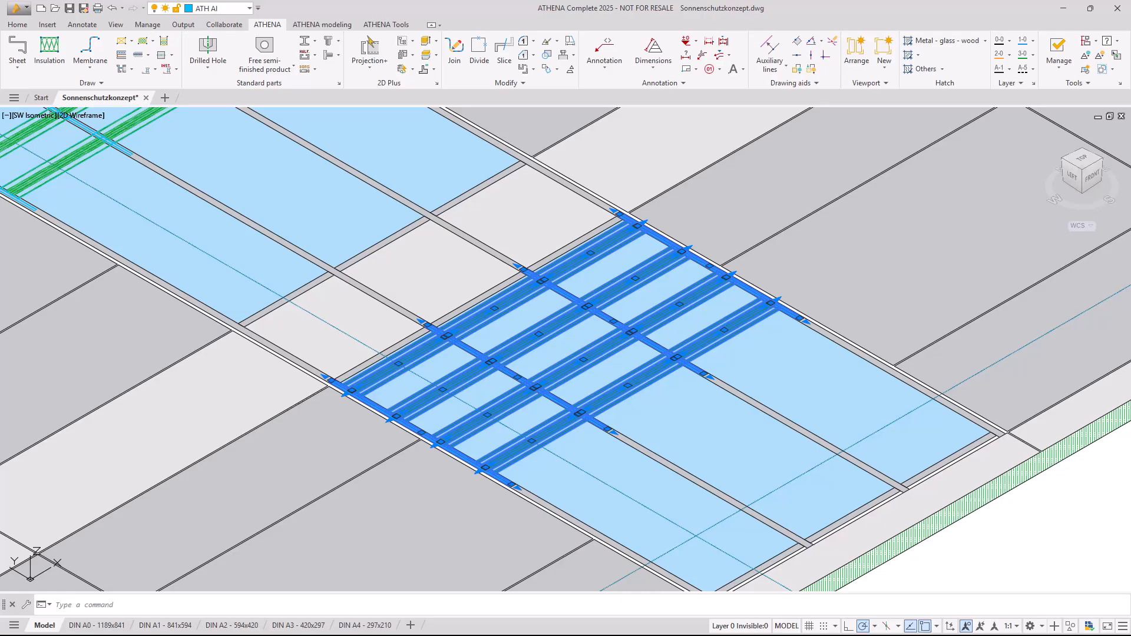
pyautogui.moveTo(941, 219)
pyautogui.keyDown('shift'); pyautogui.mouseDown(button='middle')
pyautogui.moveTo(994, 532)
pyautogui.moveTo(990, 495)
pyautogui.mouseUp(button='middle'); pyautogui.keyUp('shift')
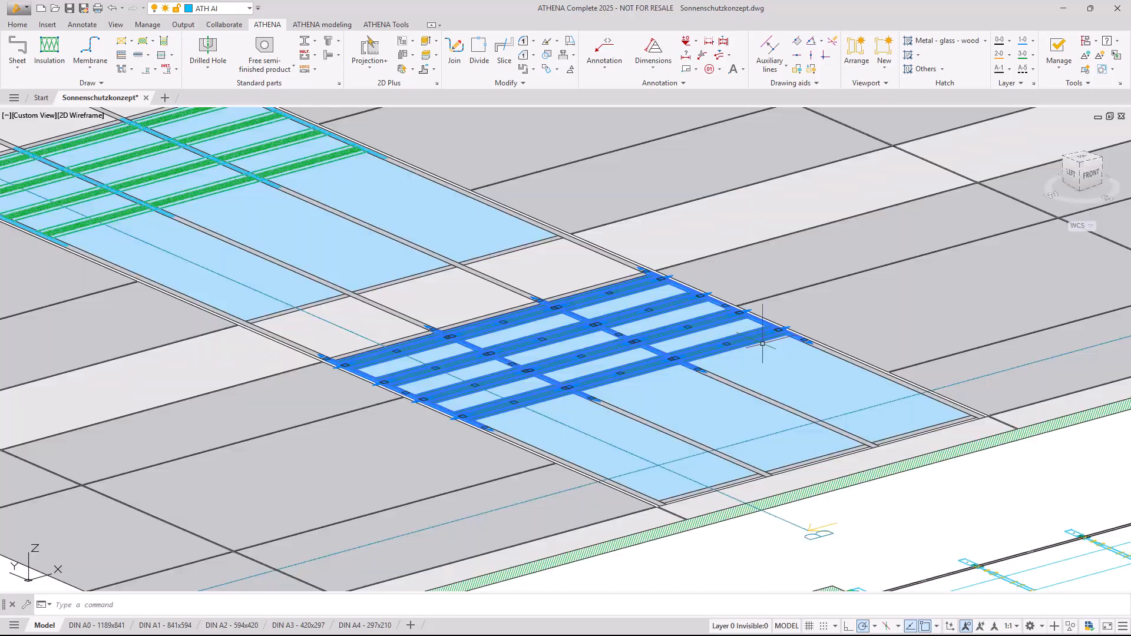
pyautogui.scroll(10, 686, 363)
pyautogui.scroll(4, 654, 369)
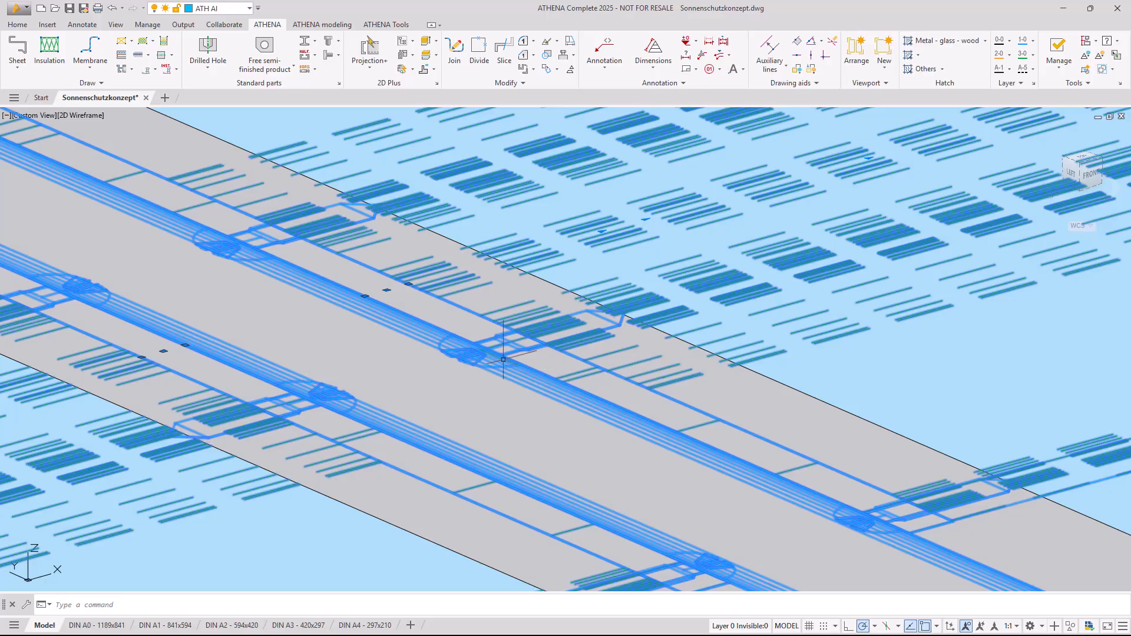
pyautogui.keyDown('shift'); pyautogui.moveTo(559, 366); pyautogui.dragTo(559, 366, button='middle'); pyautogui.keyUp('shift')
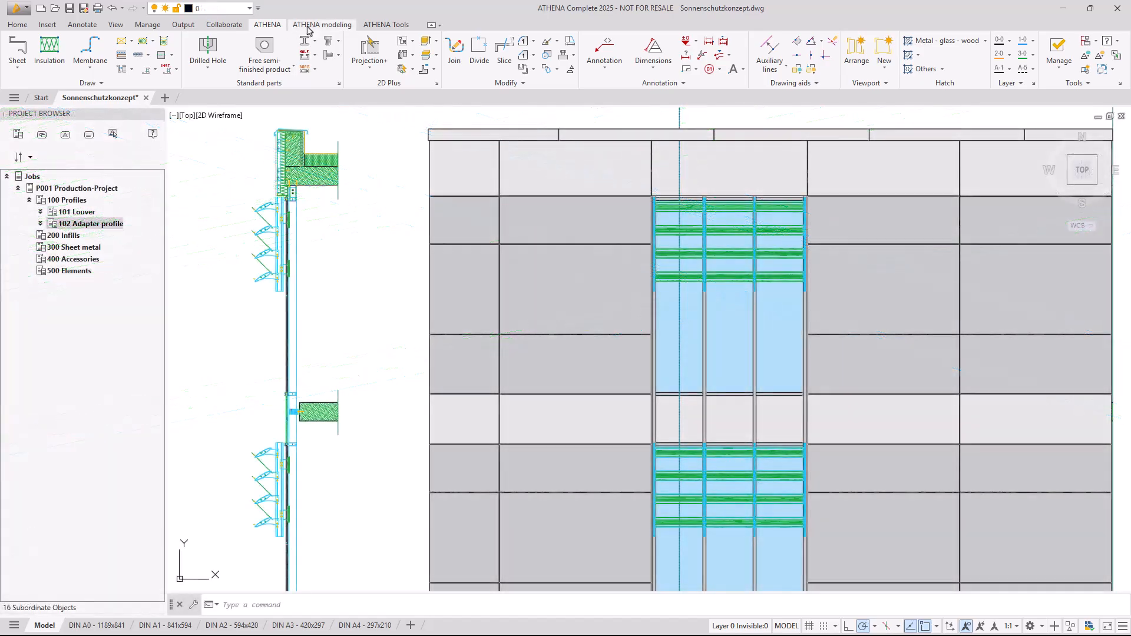
# Start a parts-cutting optimization for the bars of job part 101 Louver in P001 Production-Project.
pyautogui.click(309, 26)
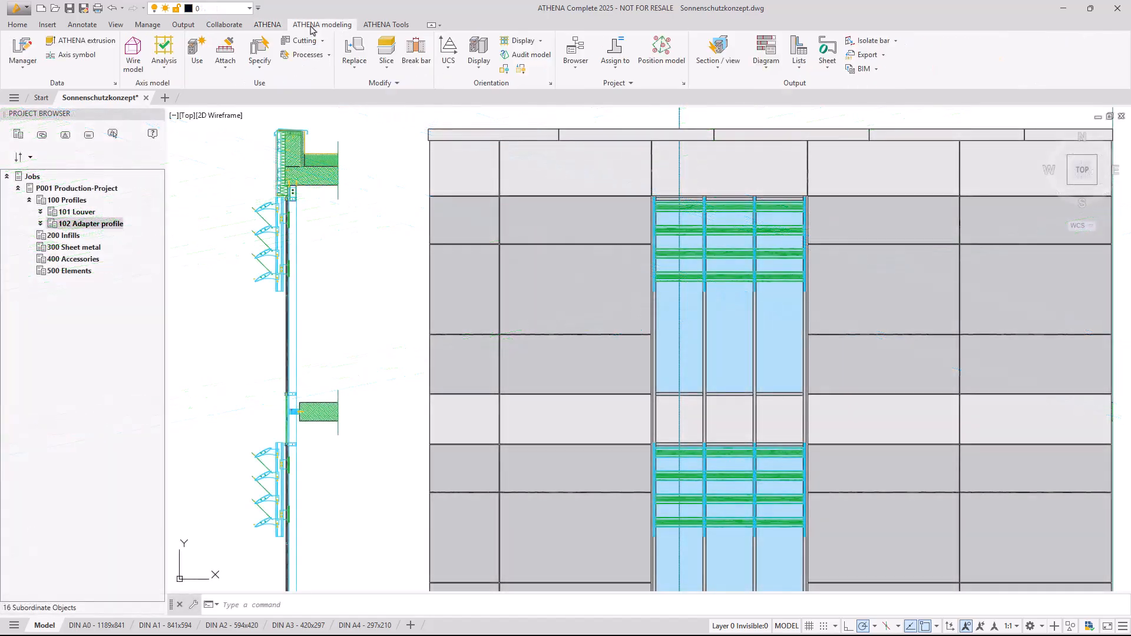
pyautogui.click(766, 66)
pyautogui.click(802, 115)
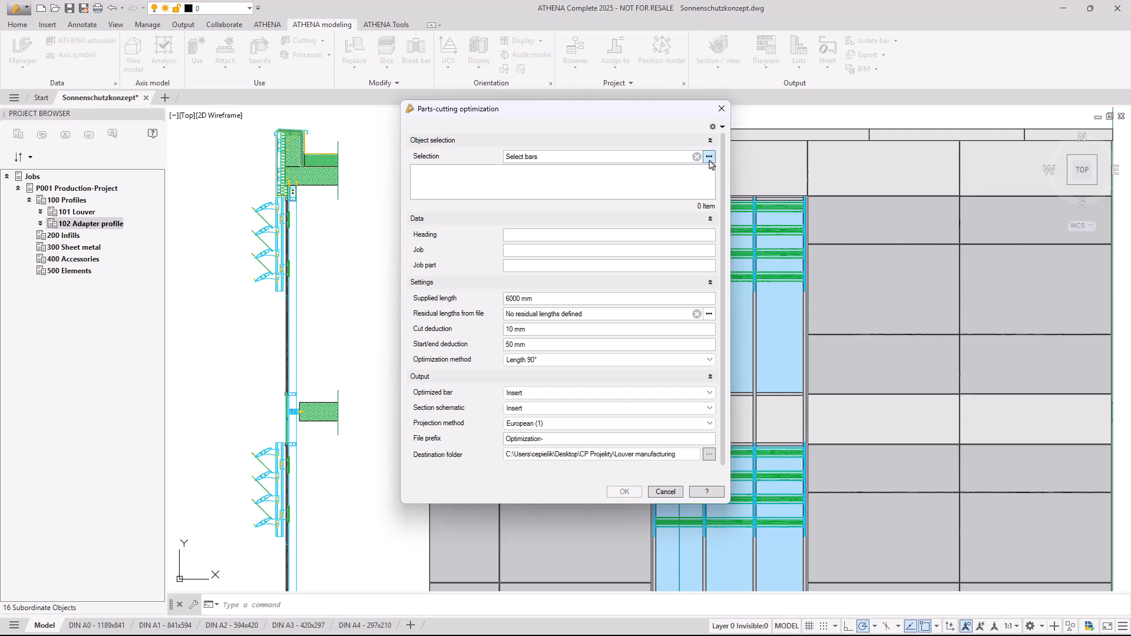
pyautogui.click(709, 158)
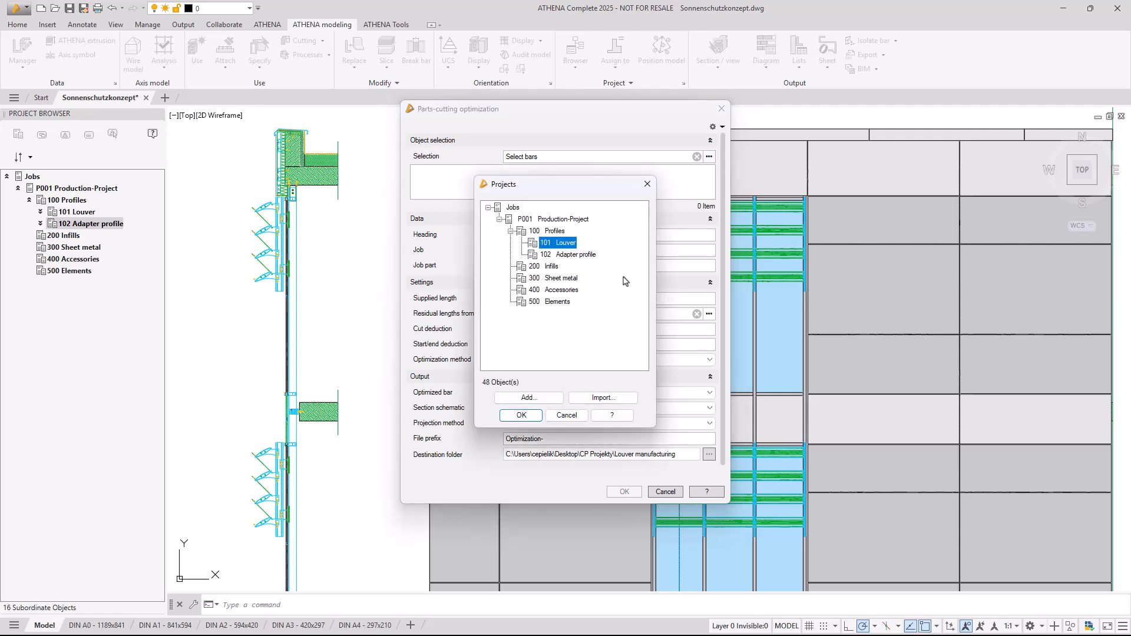
pyautogui.click(520, 416)
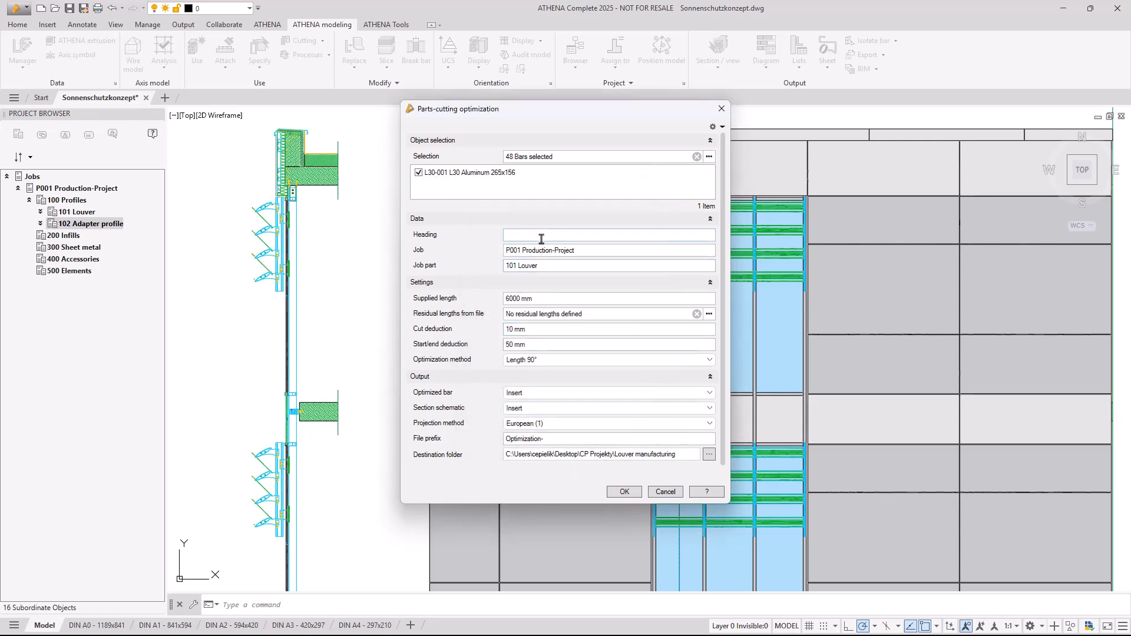
# Run the parts-cutting optimization with the heading Louver 30 and open the written file to check the cutting sheet.
pyautogui.click(541, 237)
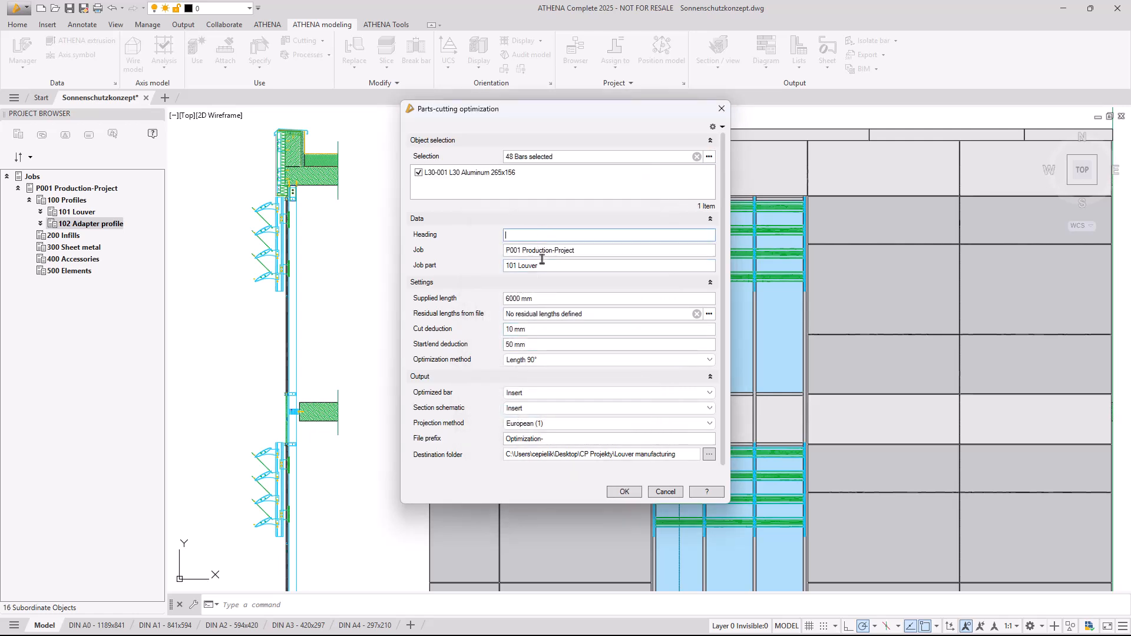
pyautogui.click(640, 488)
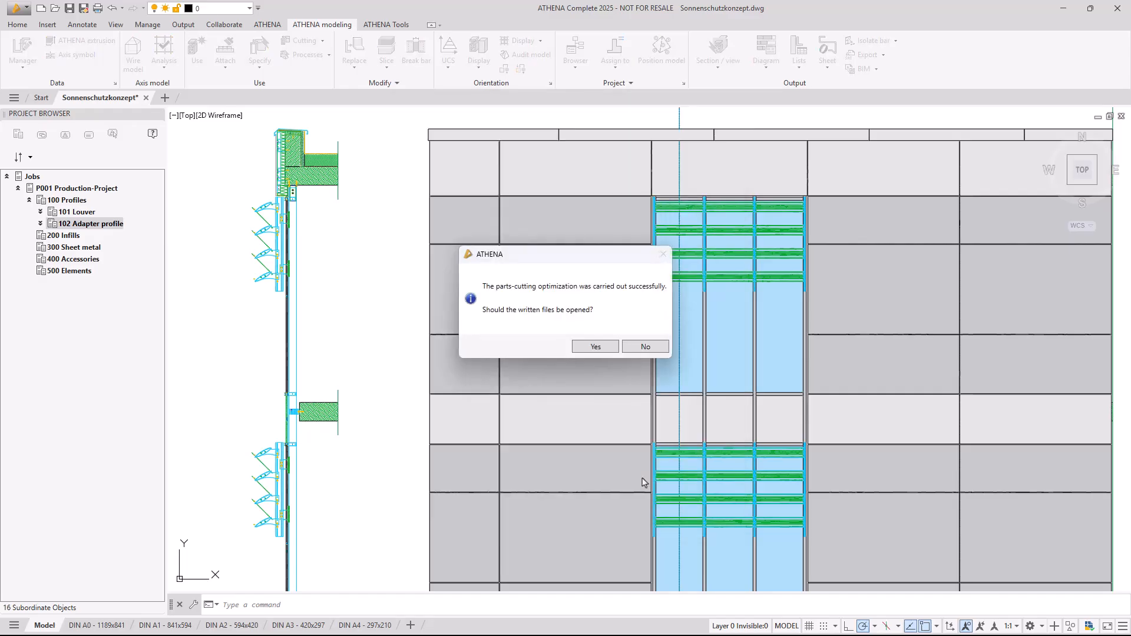
pyautogui.click(596, 347)
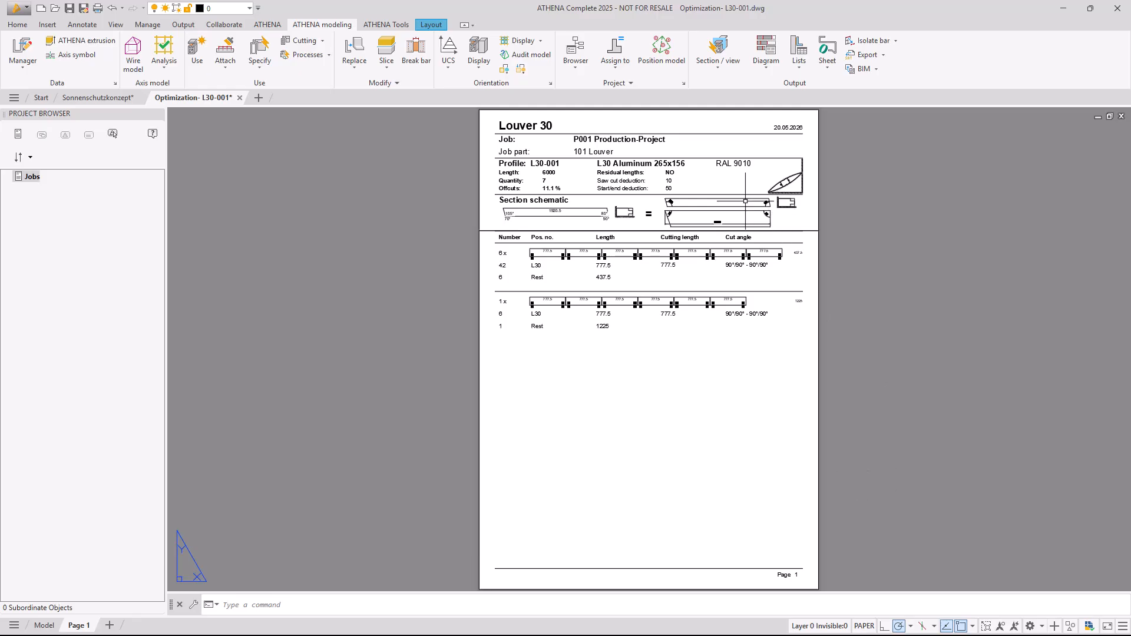
pyautogui.scroll(4, 736, 185)
pyautogui.scroll(-2, 730, 181)
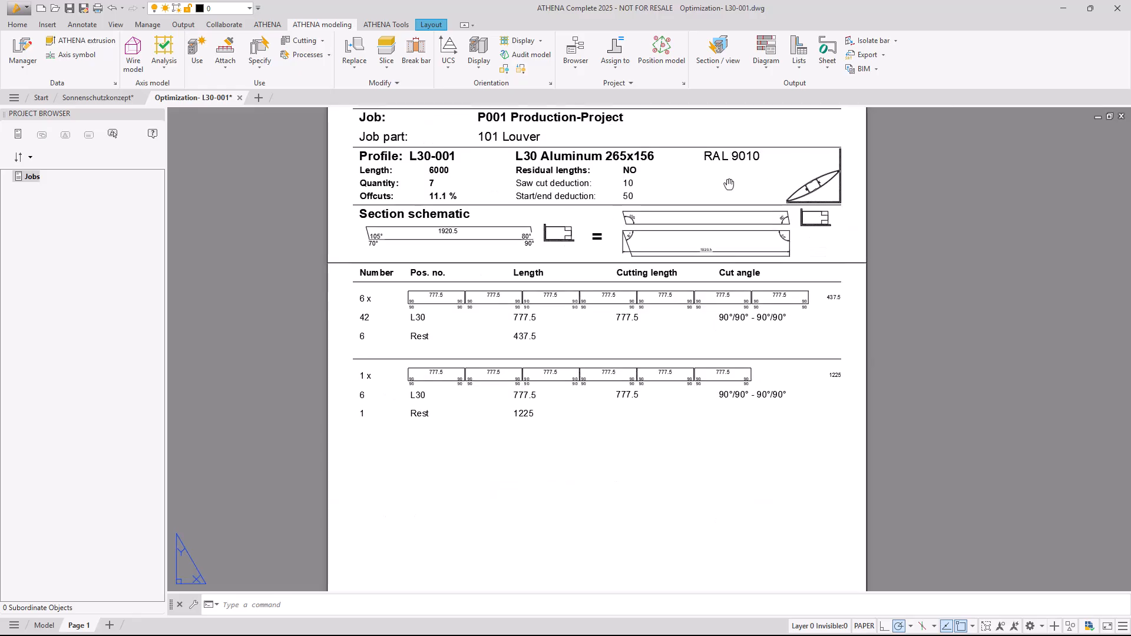
pyautogui.moveTo(730, 182); pyautogui.dragTo(730, 265, button='middle')
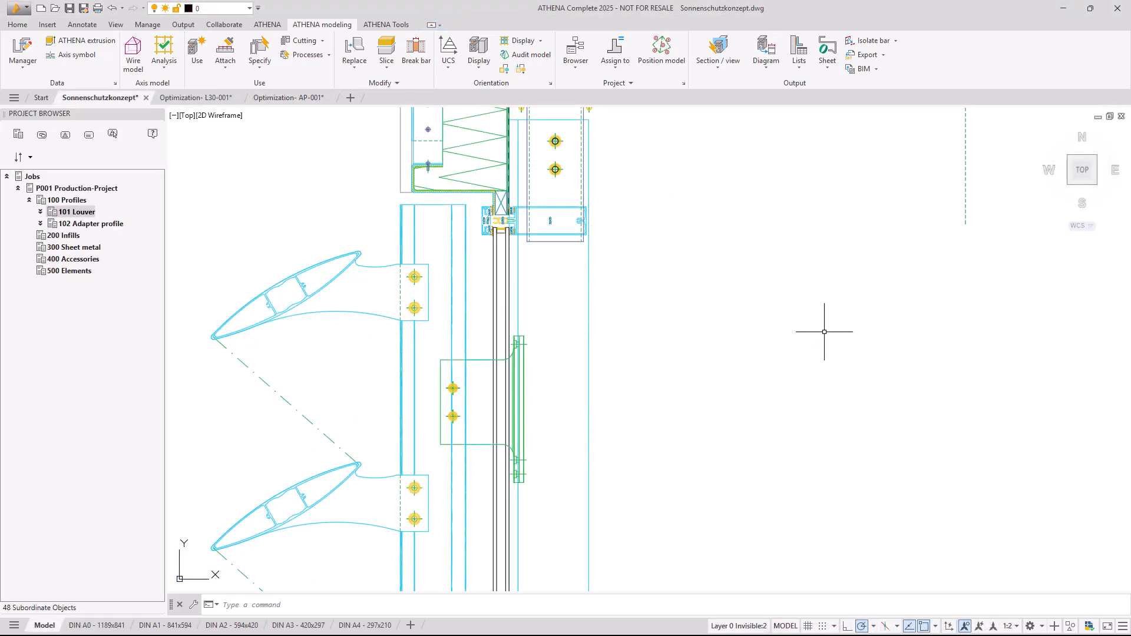
# Create a bar list of the individual parts in 101 Louver and place it in the drawing beside the louver section.
pyautogui.click(78, 221)
pyautogui.click(79, 213)
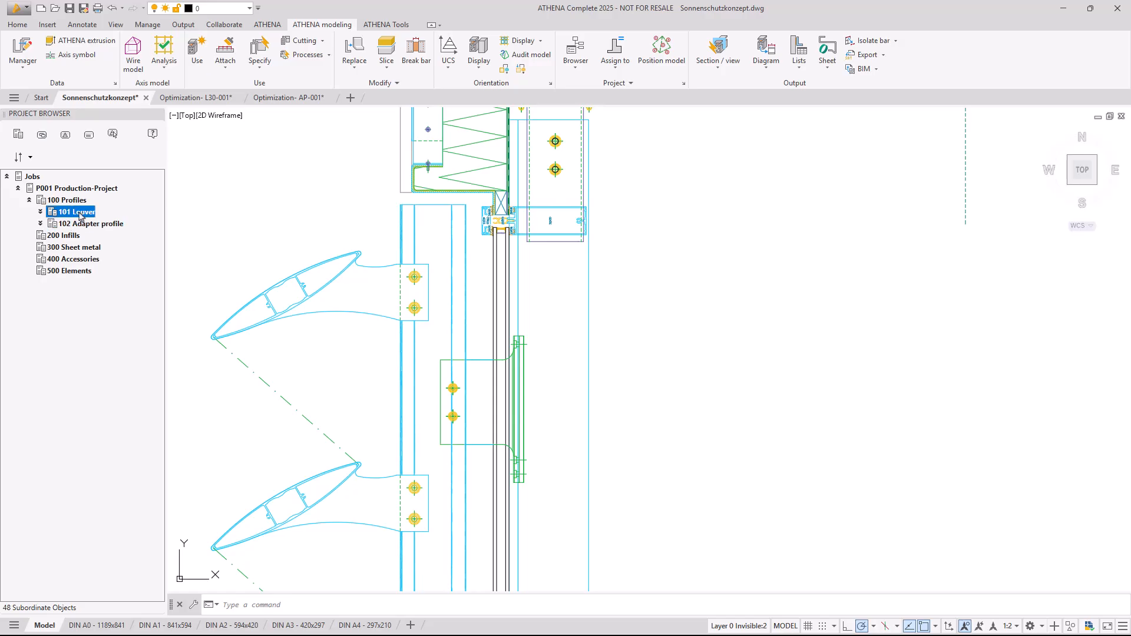
pyautogui.rightClick(80, 212)
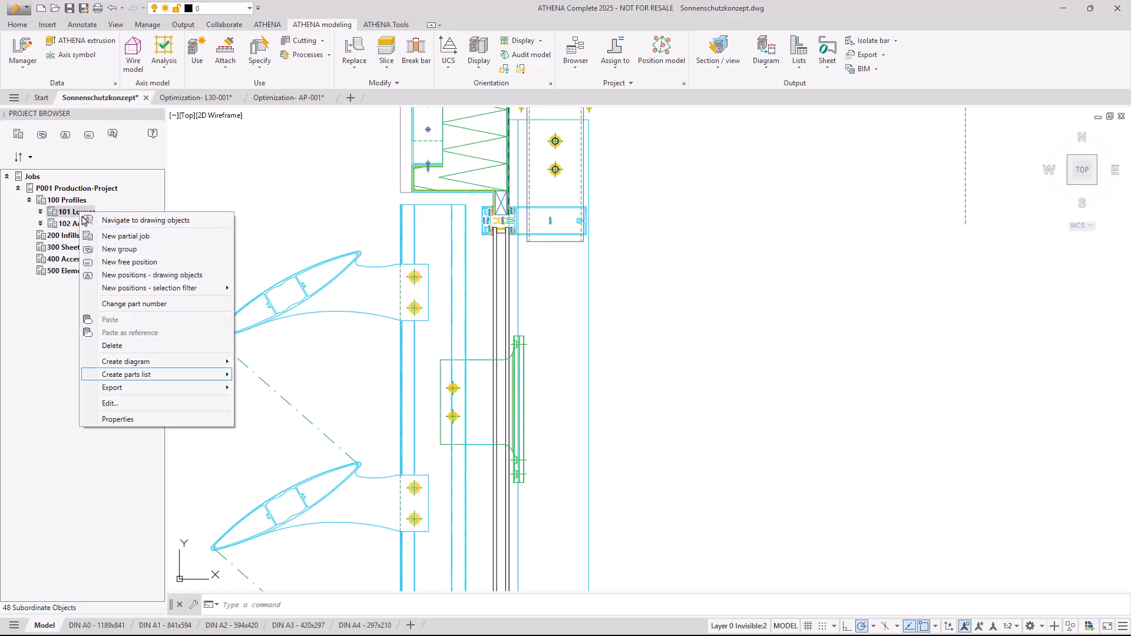
pyautogui.moveTo(177, 374)
pyautogui.click(307, 389)
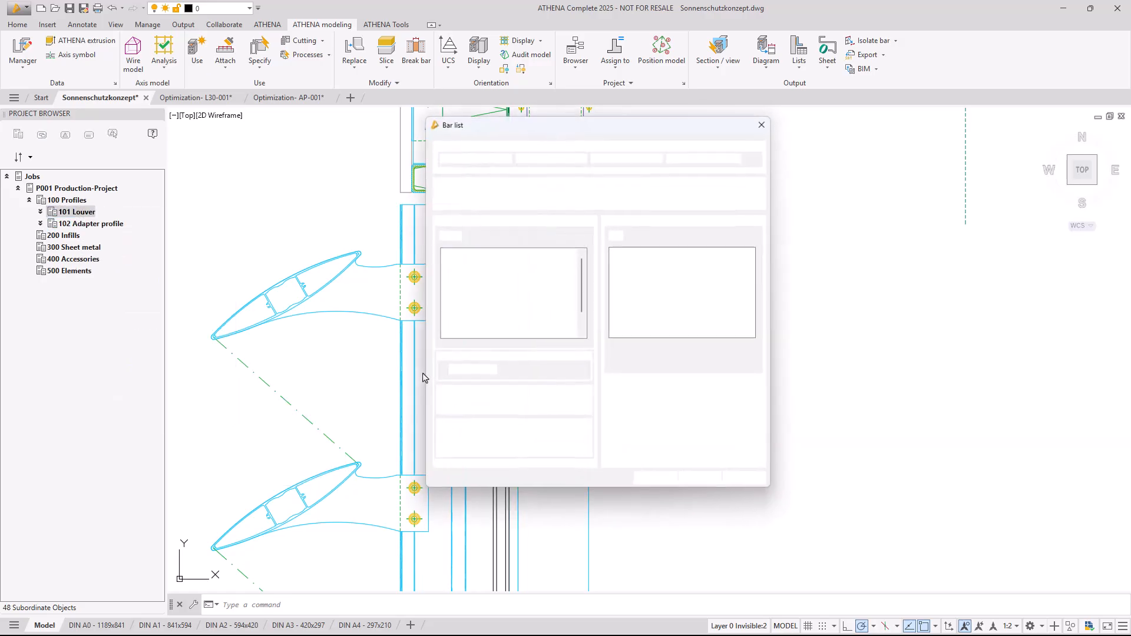
pyautogui.click(670, 484)
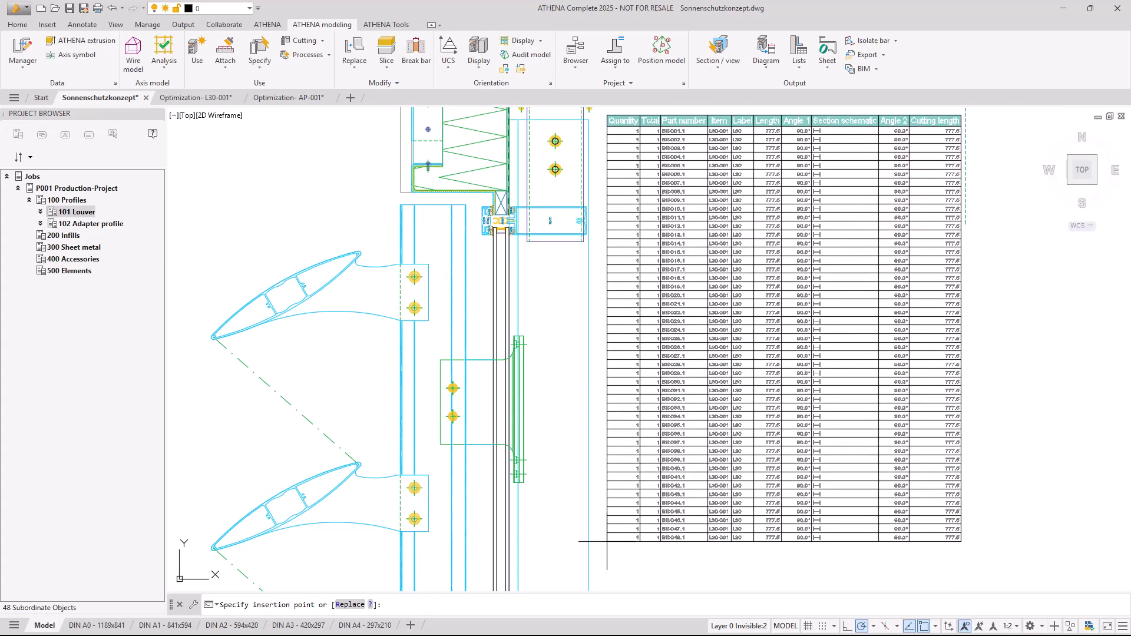
pyautogui.click(606, 540)
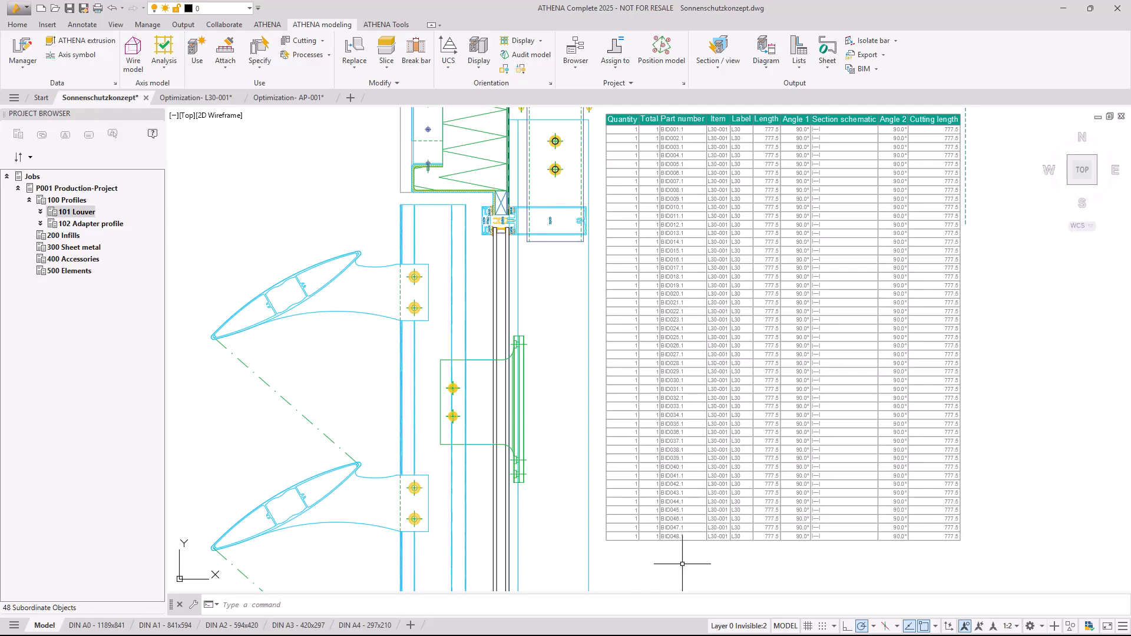
# Create a summary bar list for 101 Louver giving total quantity and length, and place it below the individual parts list.
pyautogui.rightClick(73, 215)
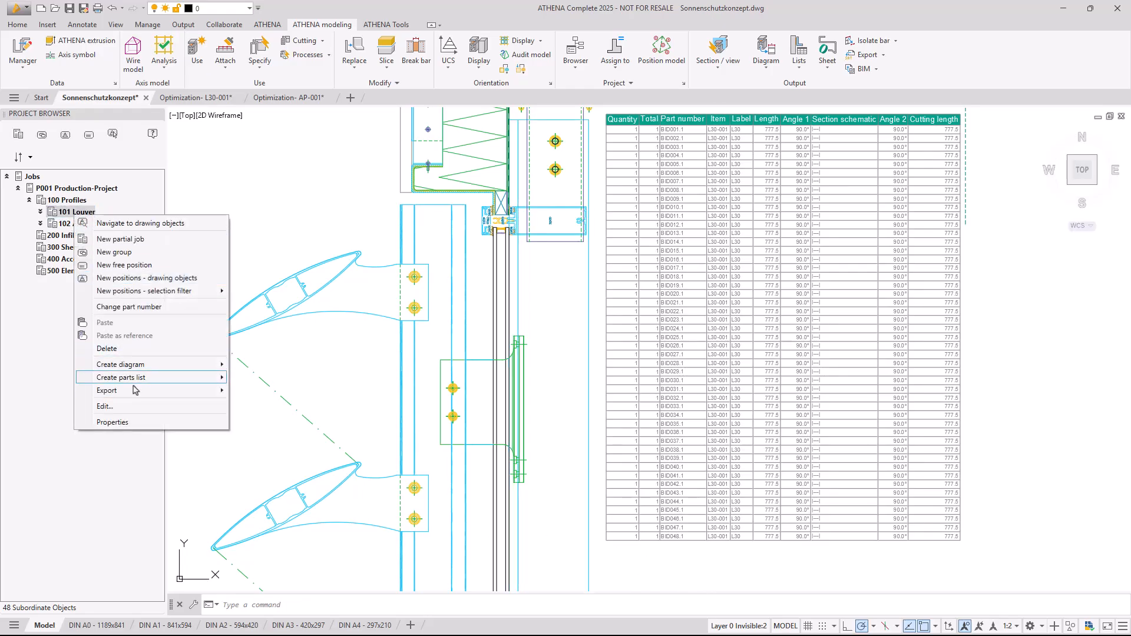
pyautogui.moveTo(147, 377)
pyautogui.click(277, 392)
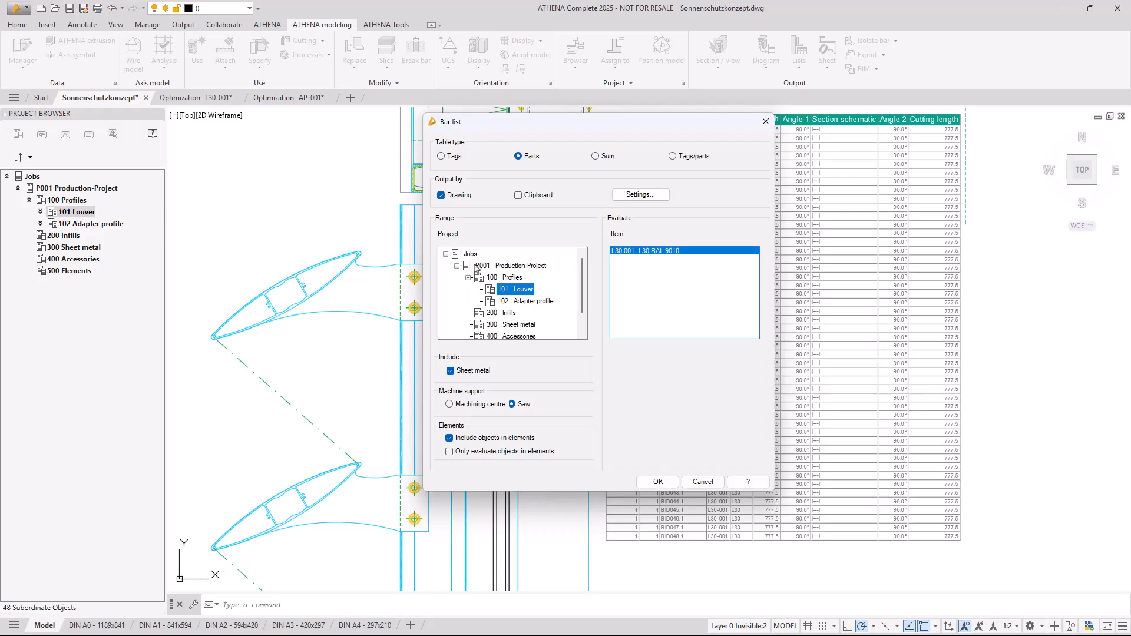
pyautogui.click(656, 482)
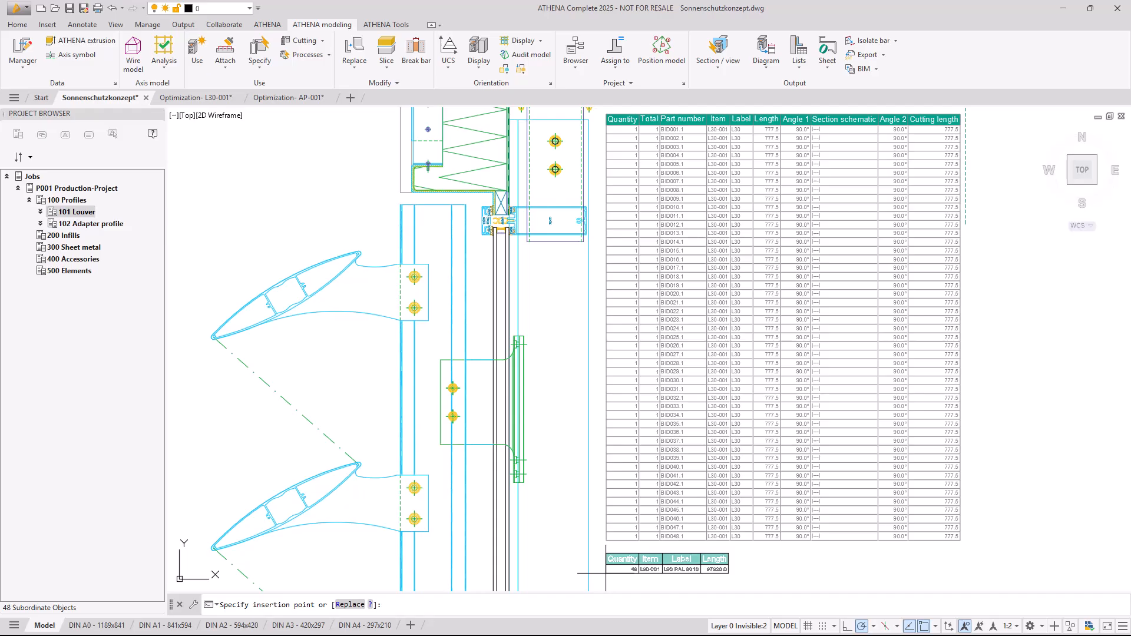
pyautogui.click(606, 573)
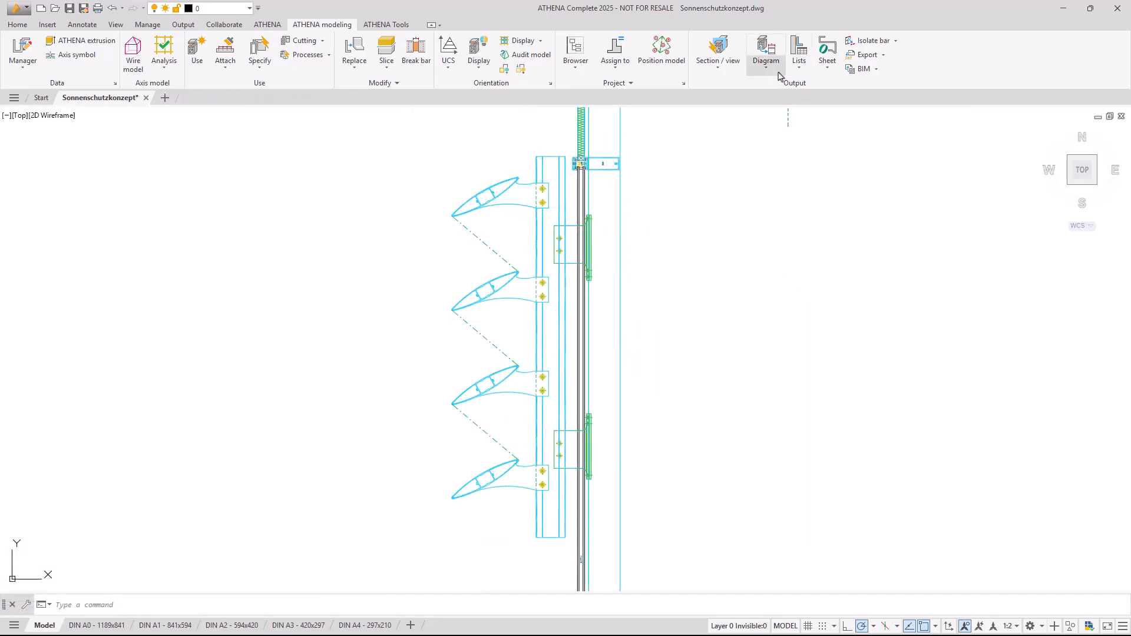
# Create a bar diagram with dimensions and labels of the vertical profile carrying the four louvers, and place it left of the section.
pyautogui.click(779, 75)
pyautogui.click(789, 88)
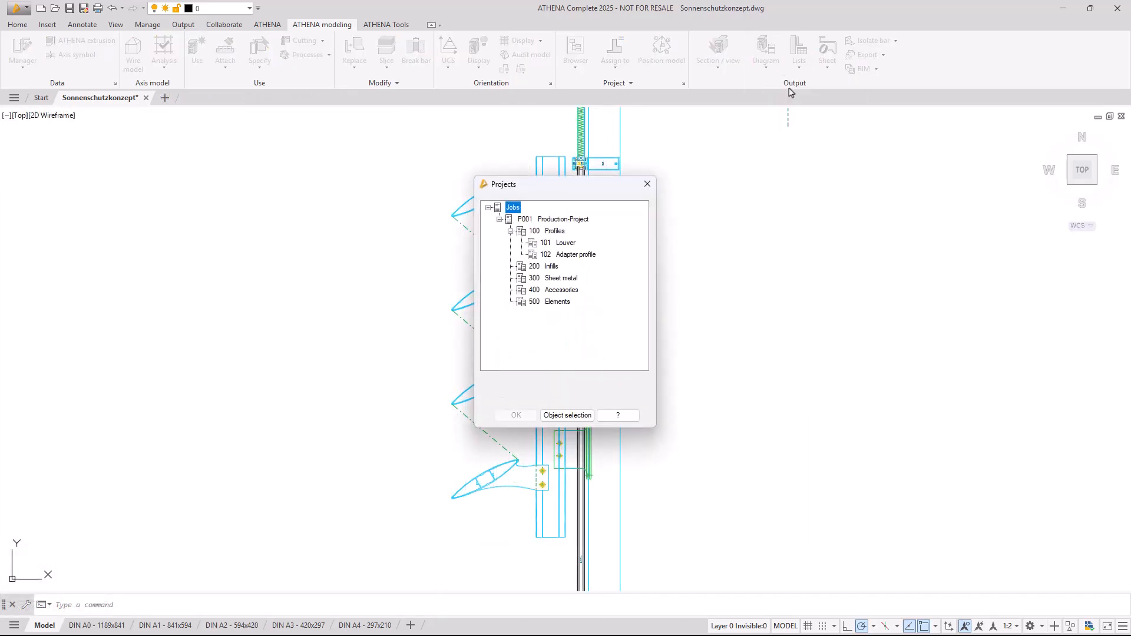
pyautogui.click(573, 415)
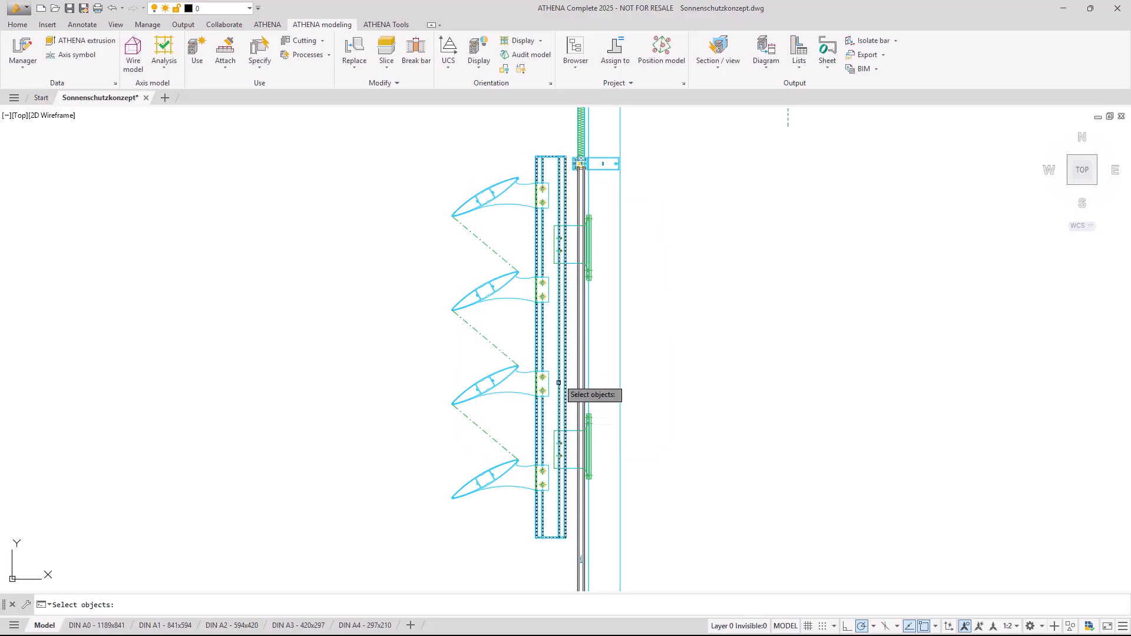
pyautogui.click(560, 358)
pyautogui.press('Return')
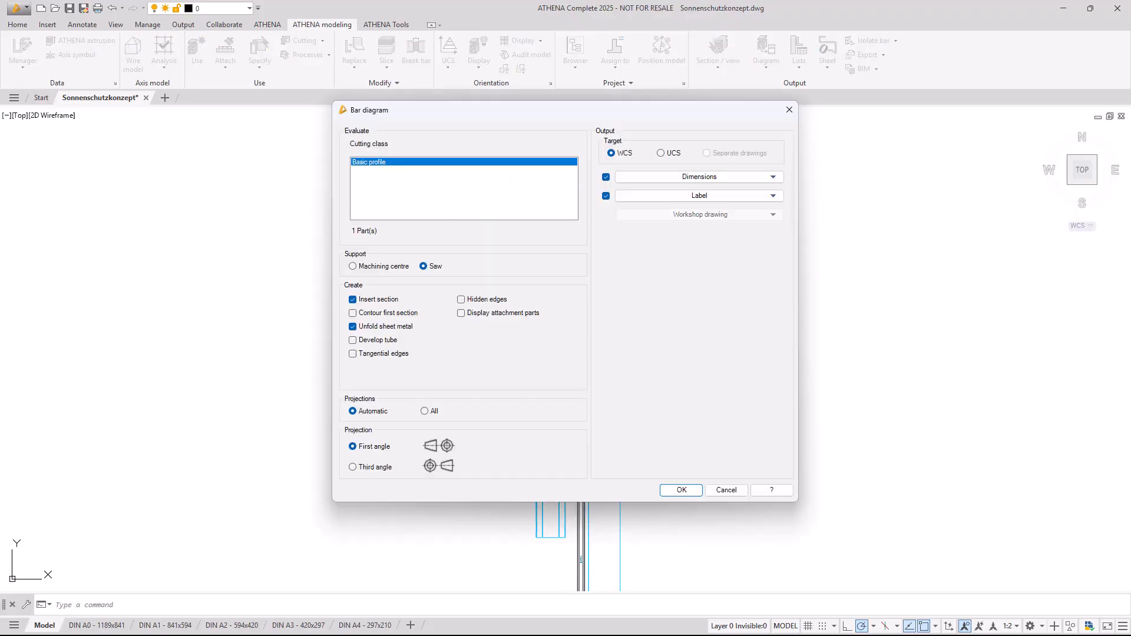
pyautogui.click(669, 492)
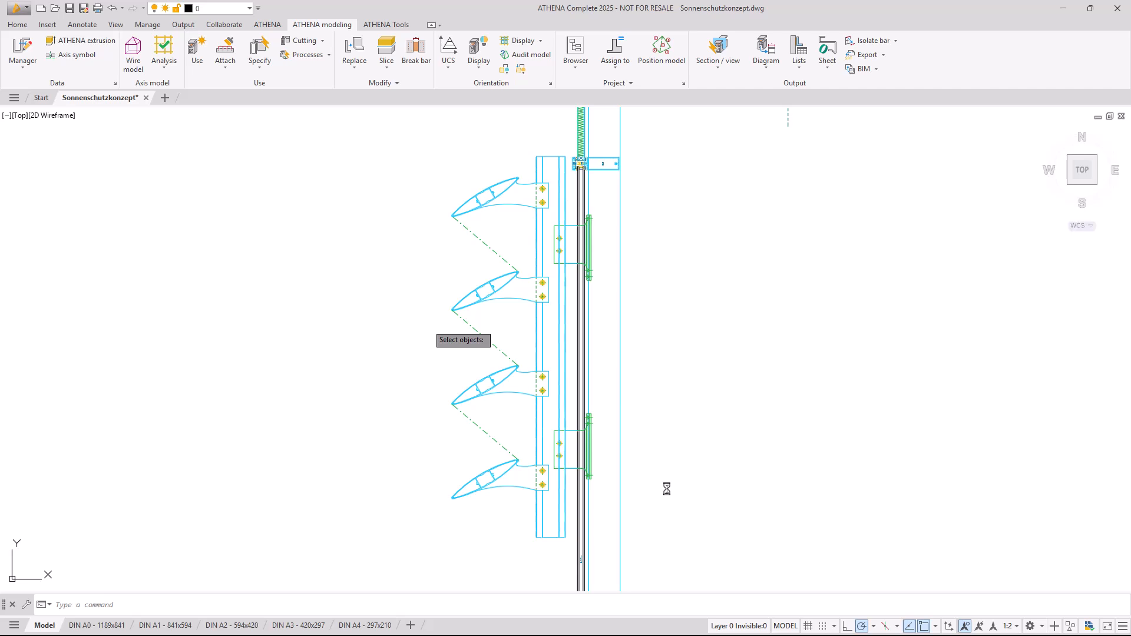
pyautogui.moveTo(120, 405); pyautogui.dragTo(382, 434, button='middle')
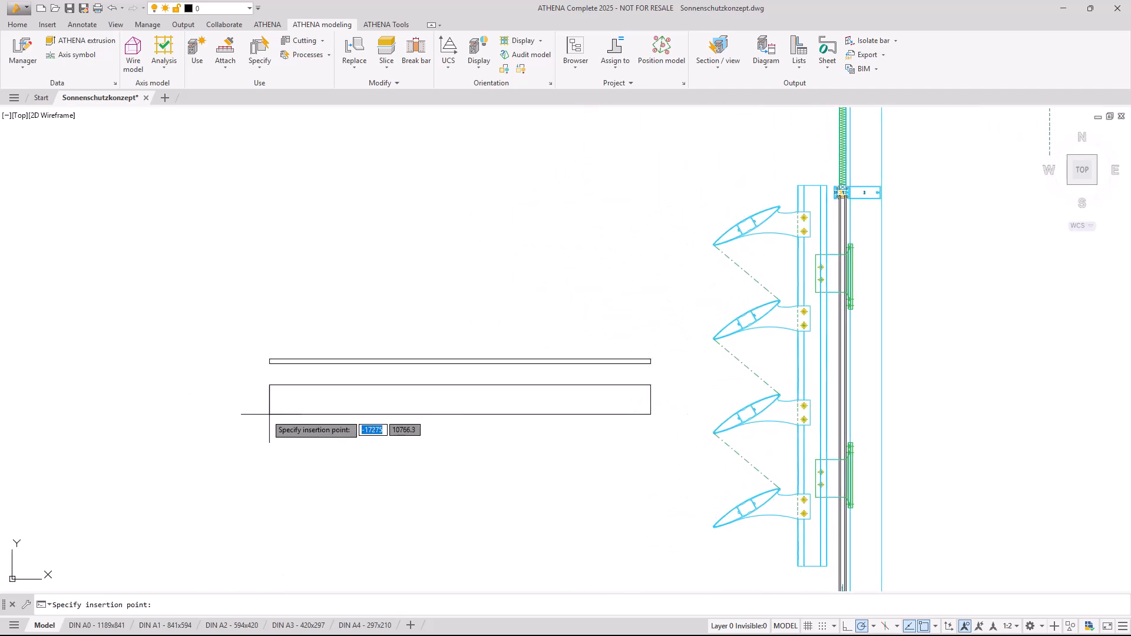
pyautogui.click(232, 428)
pyautogui.press('Return')
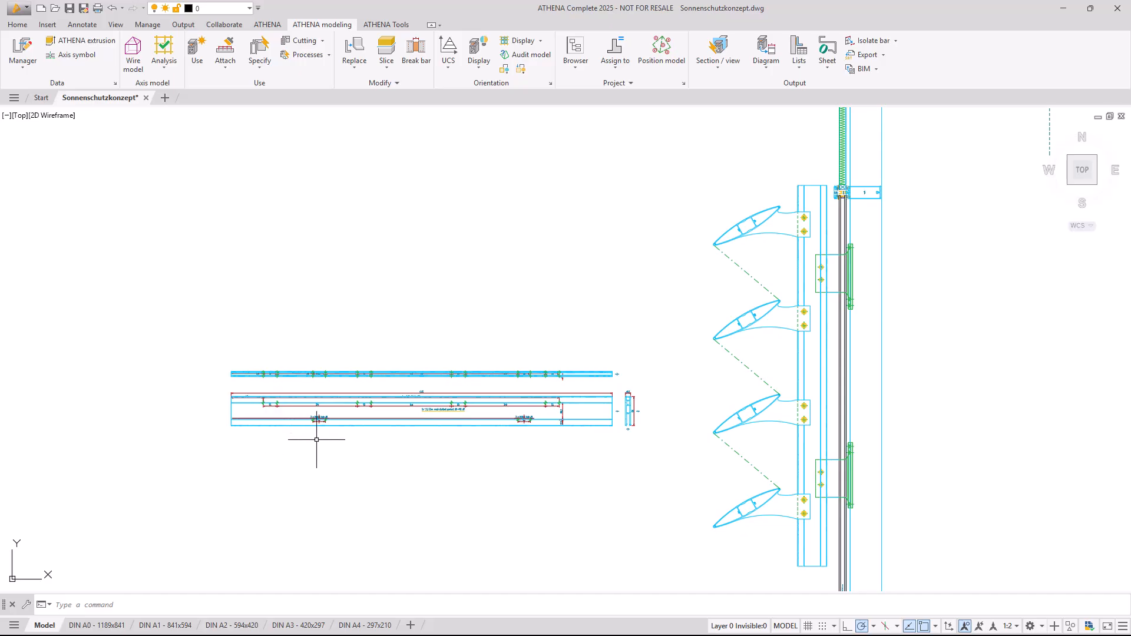
# Examine the bar diagram of the vertical profile along its full length, including hole dimensions, drilled-hole labels and the end cross-section.
pyautogui.scroll(4, 317, 440)
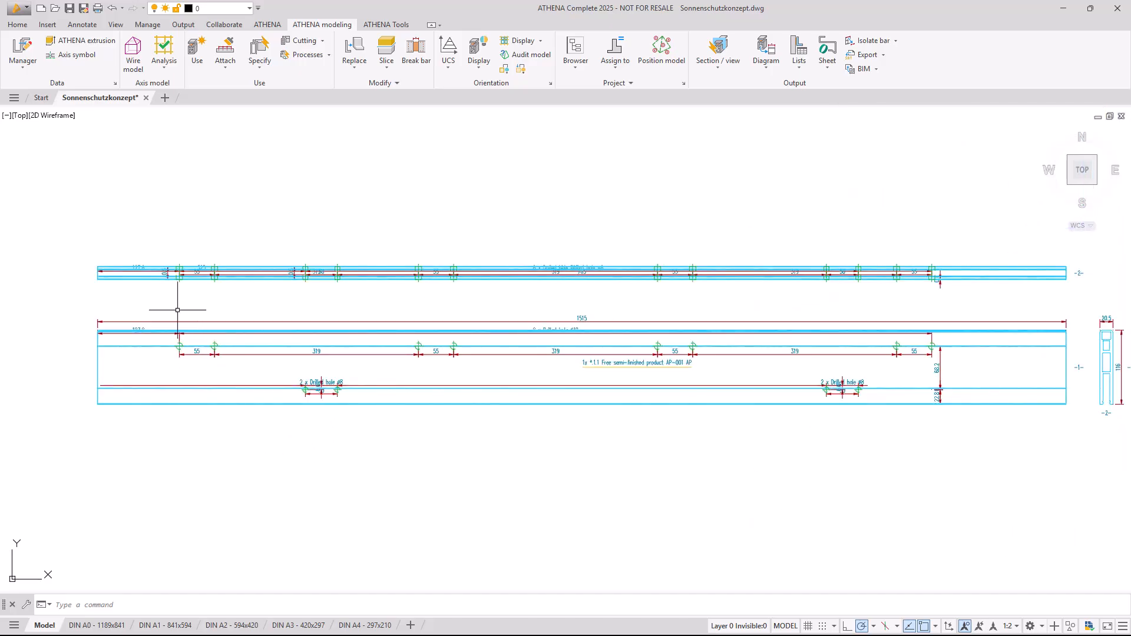
pyautogui.scroll(4, 162, 315)
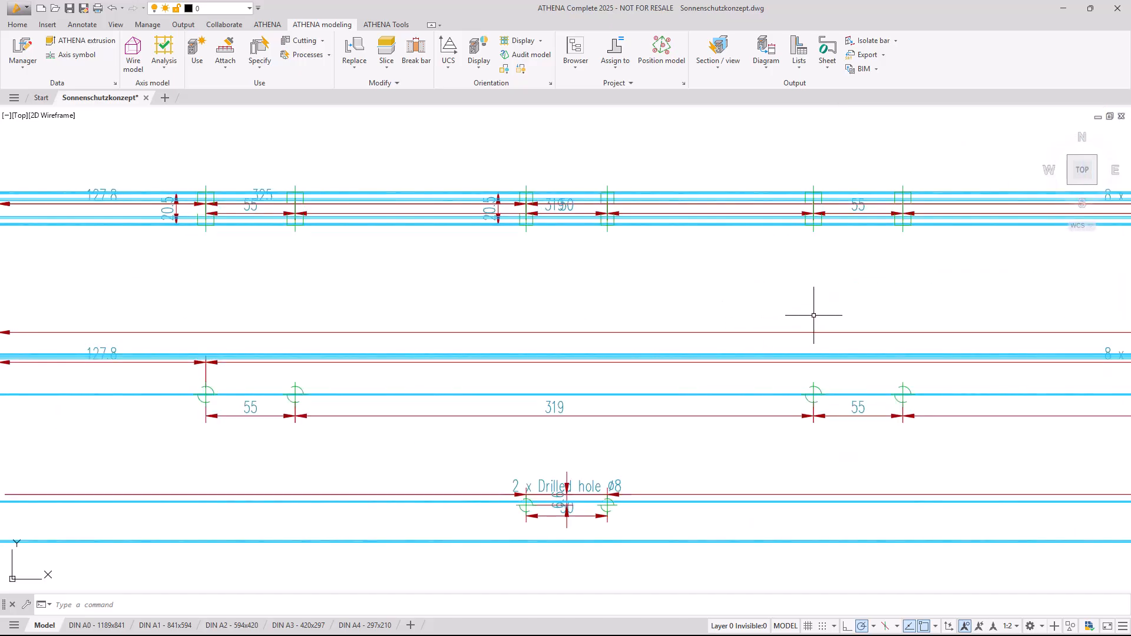
pyautogui.moveTo(833, 314); pyautogui.dragTo(346, 282, button='middle')
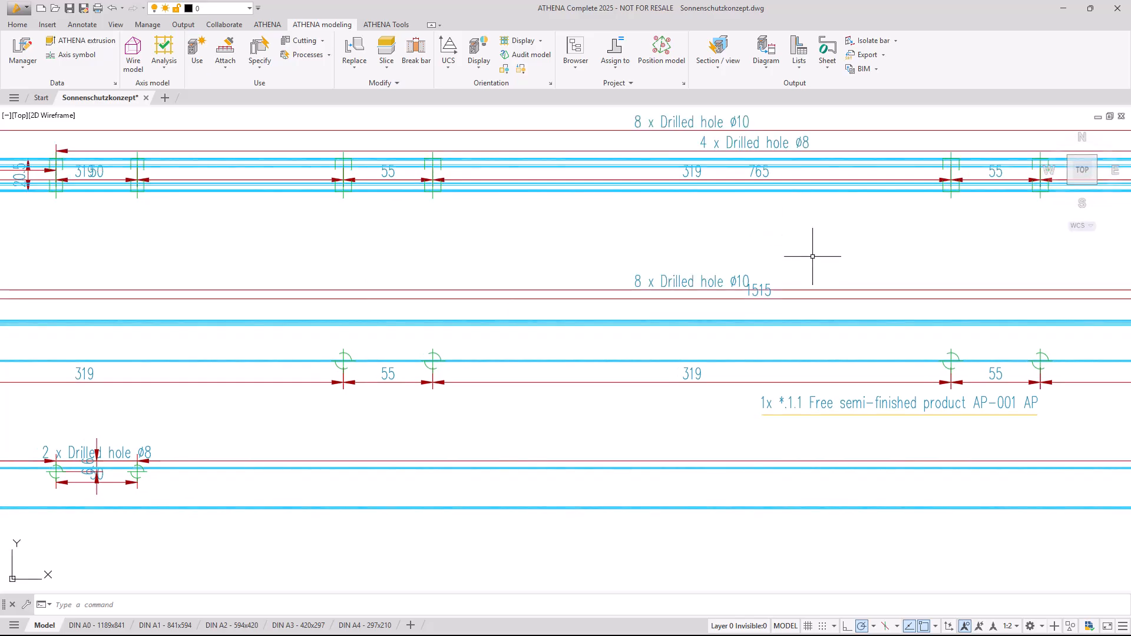
pyautogui.moveTo(1005, 265)
pyautogui.mouseDown(button='middle')
pyautogui.moveTo(980, 255)
pyautogui.moveTo(383, 251)
pyautogui.mouseUp(button='middle')
pyautogui.moveTo(964, 255); pyautogui.dragTo(434, 240, button='middle')
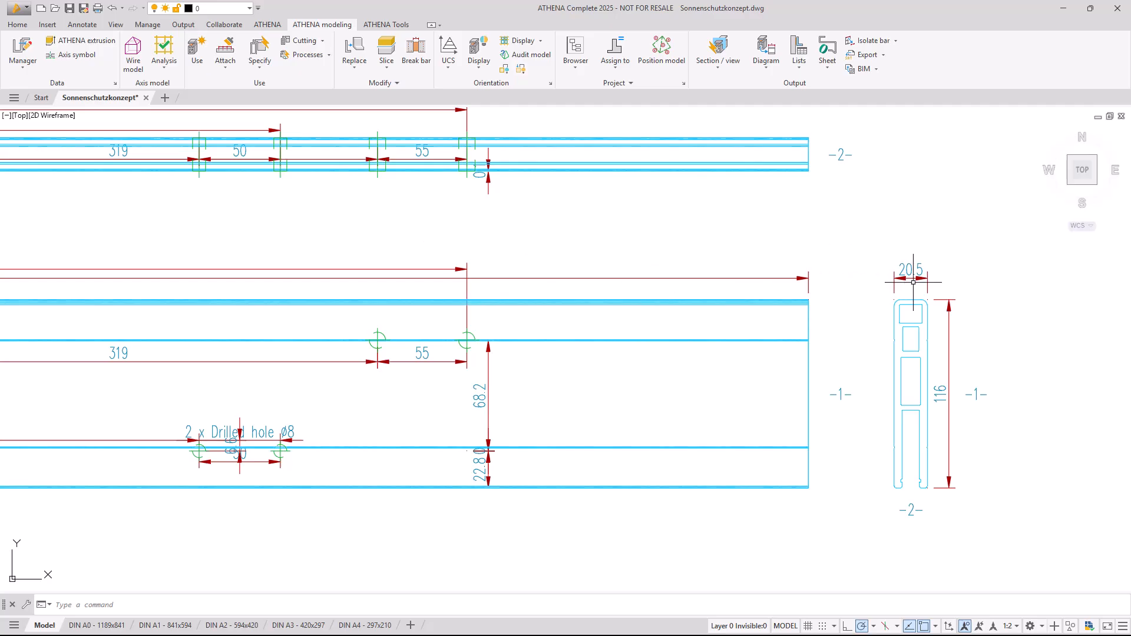
pyautogui.scroll(-3, 913, 282)
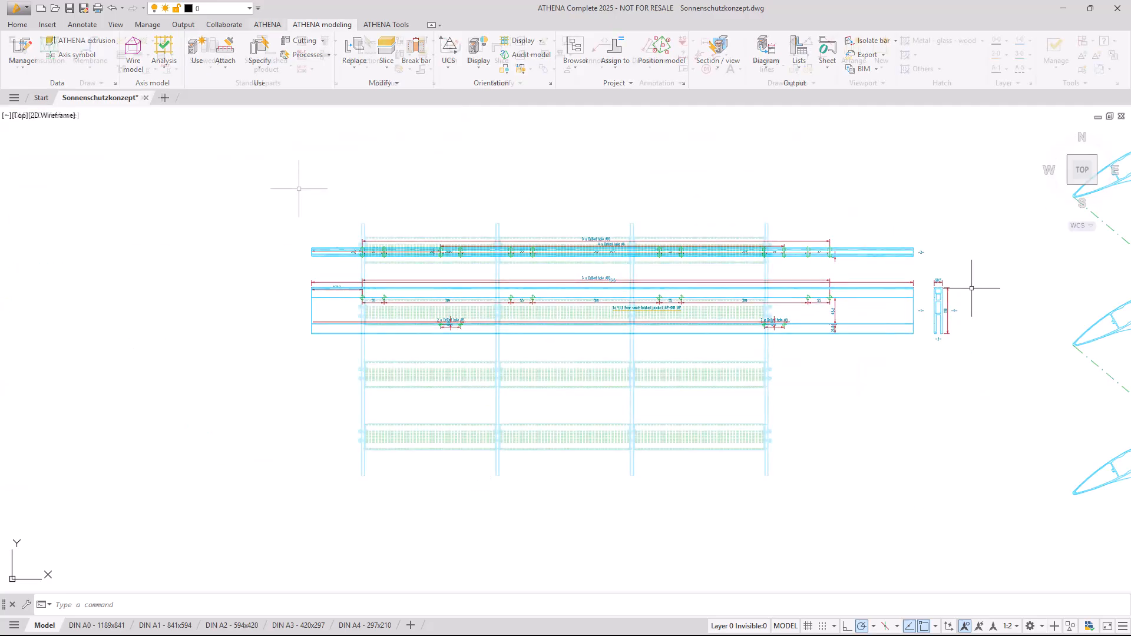
# Replace the 2D representation of all louvers, brackets and vertical profiles with their 3D bodies, working in a southwest isometric view.
pyautogui.click(299, 187)
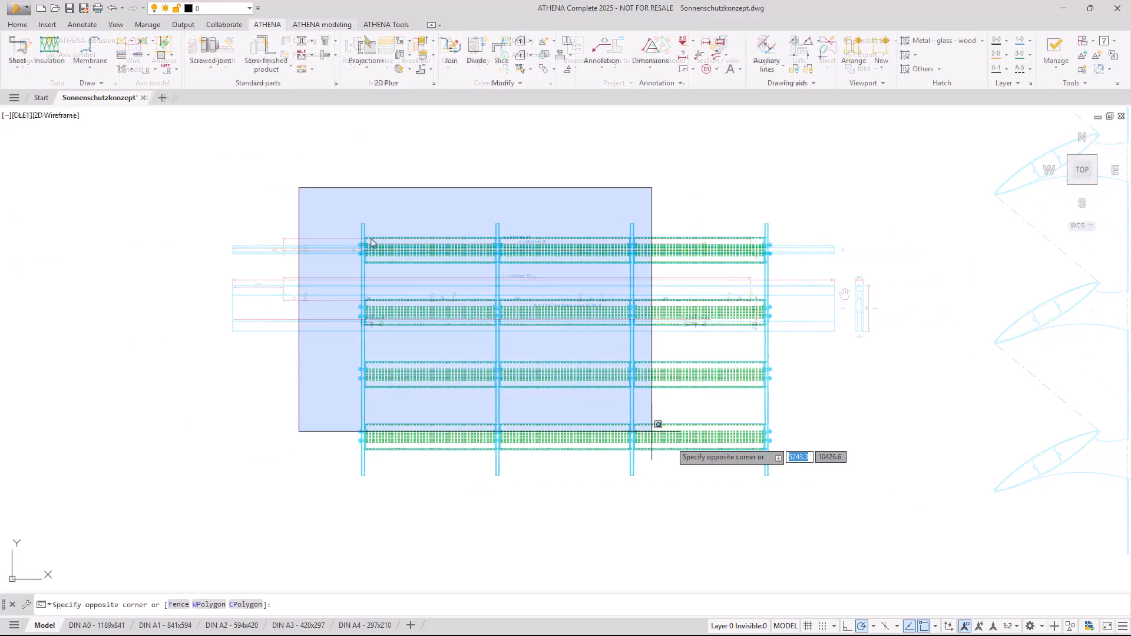
pyautogui.click(823, 505)
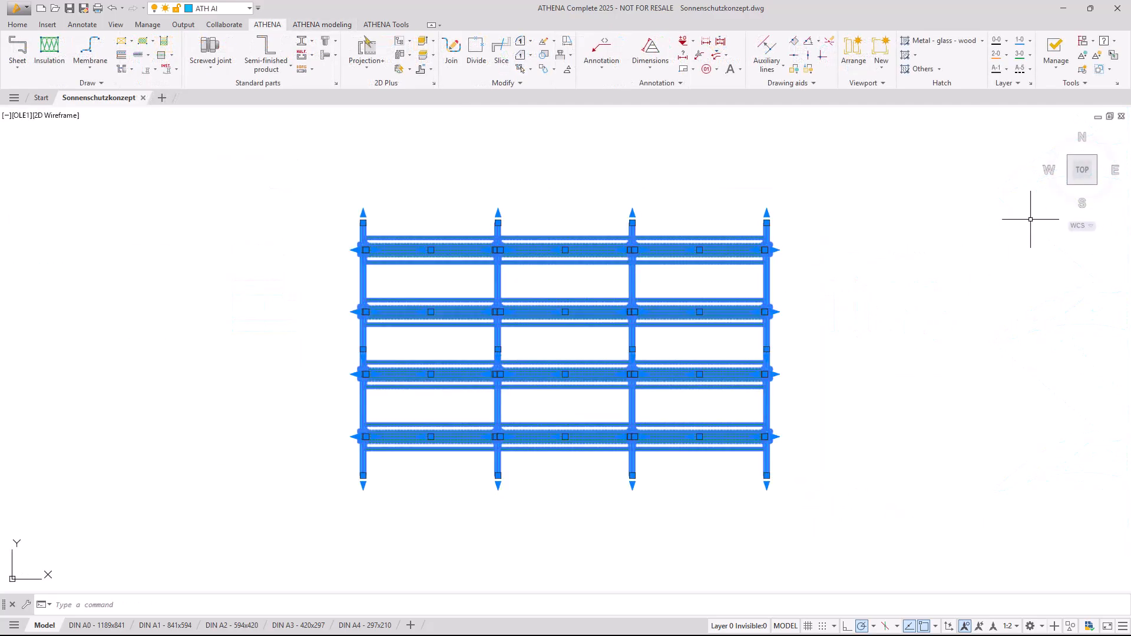
pyautogui.click(1071, 183)
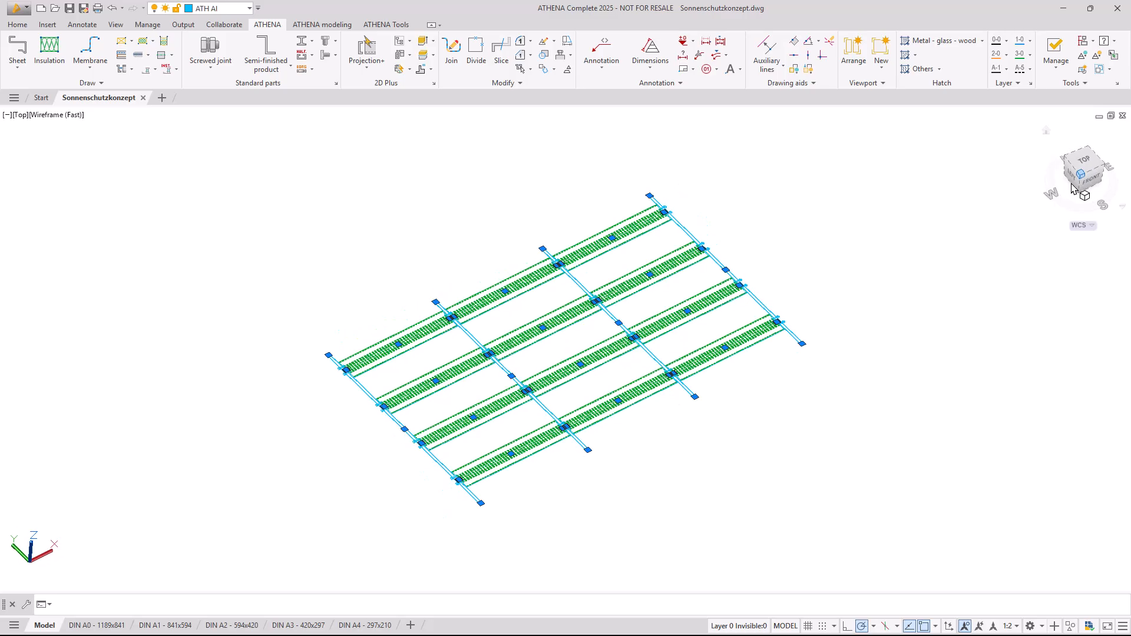
pyautogui.click(322, 24)
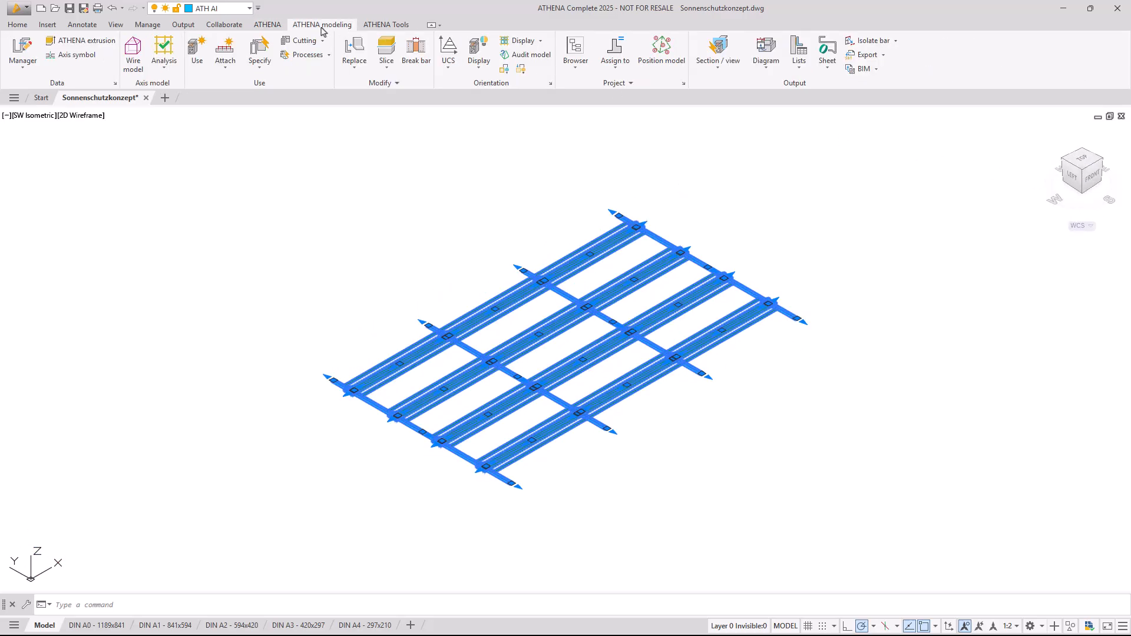
pyautogui.click(361, 69)
pyautogui.click(368, 110)
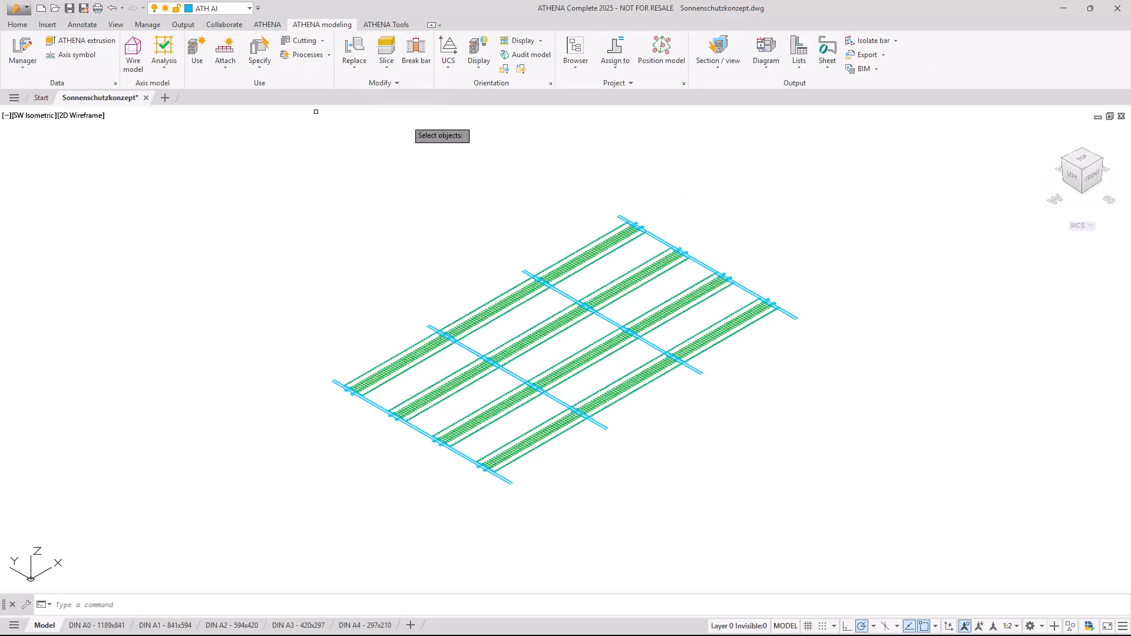
pyautogui.click(245, 147)
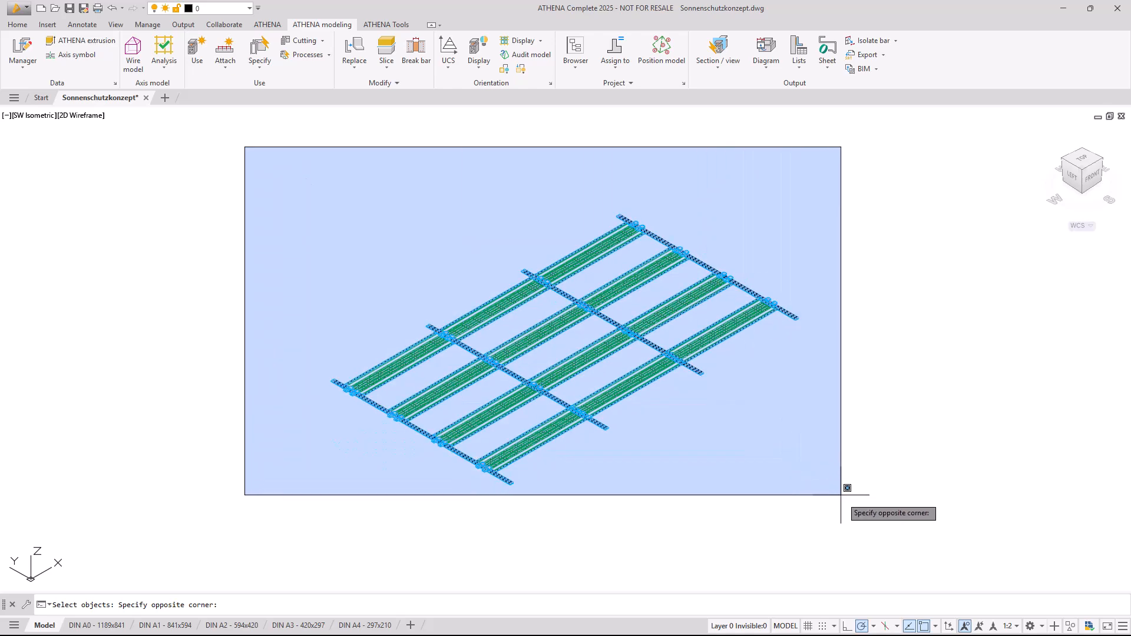
pyautogui.click(855, 514)
pyautogui.click(591, 350)
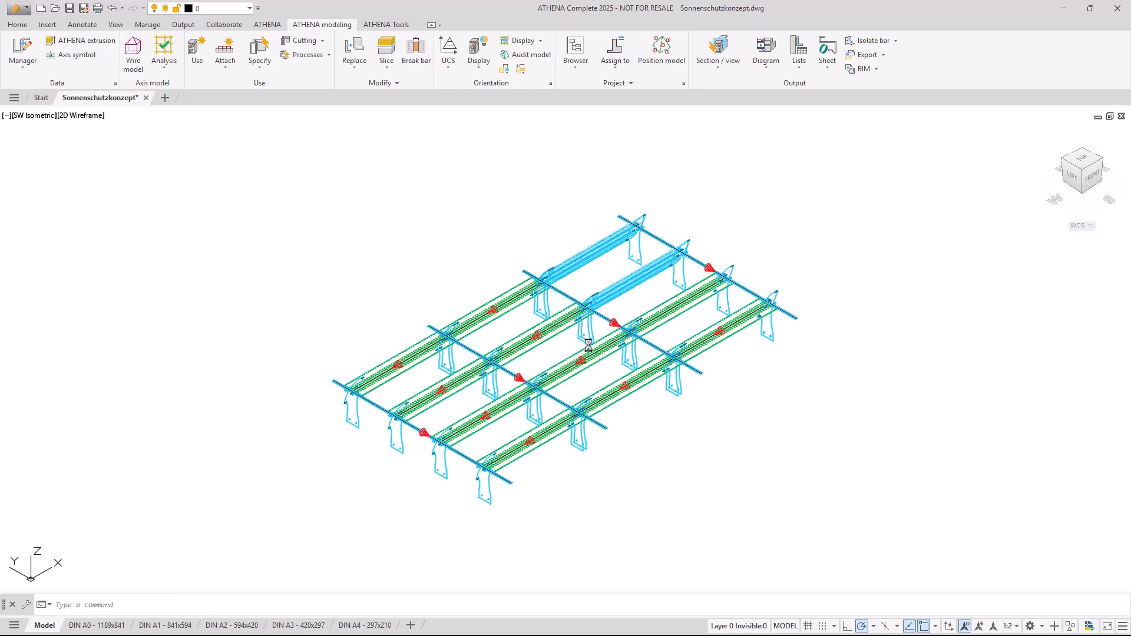
pyautogui.press('Escape')
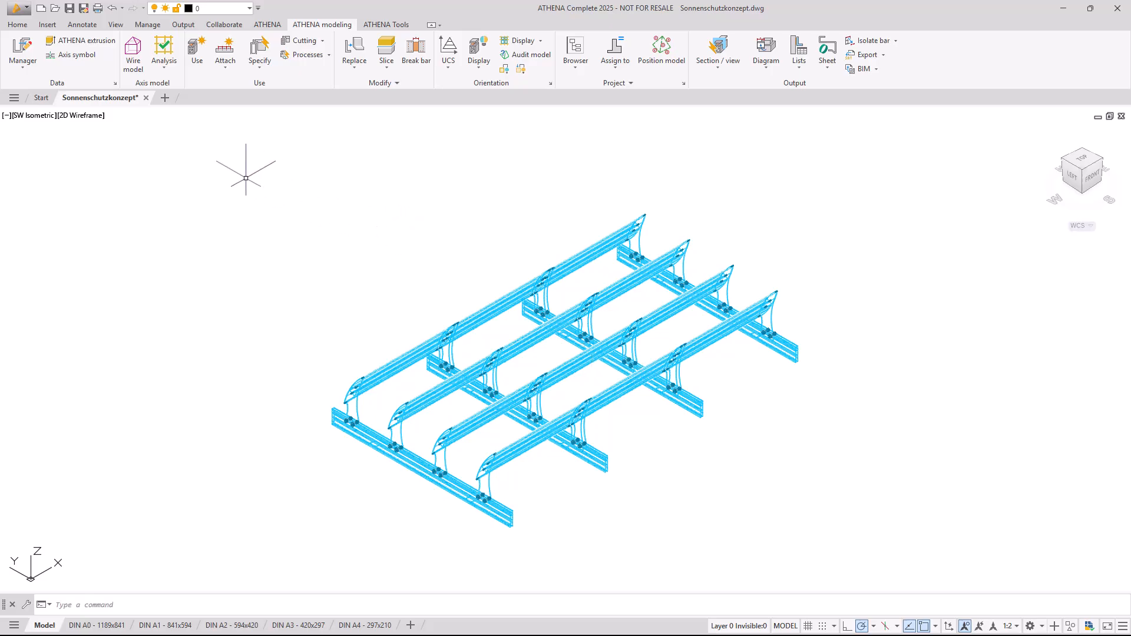
# Apply the Conceptual visual style to the 3D sun-shading and look closely at the bolted brackets on the front profile.
pyautogui.click(87, 115)
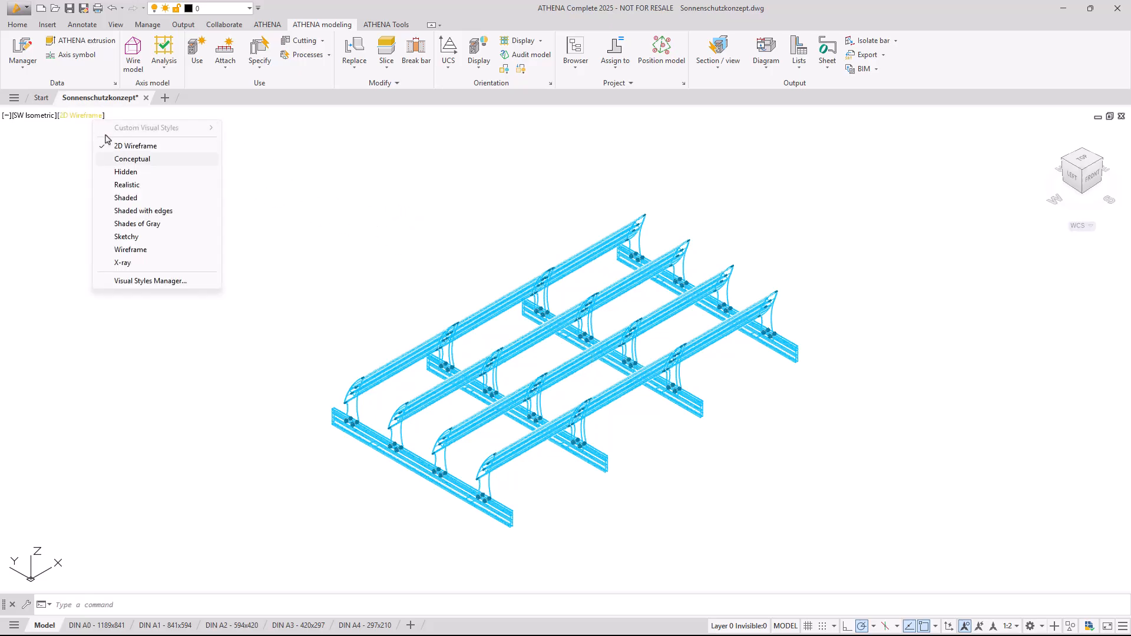
pyautogui.click(131, 162)
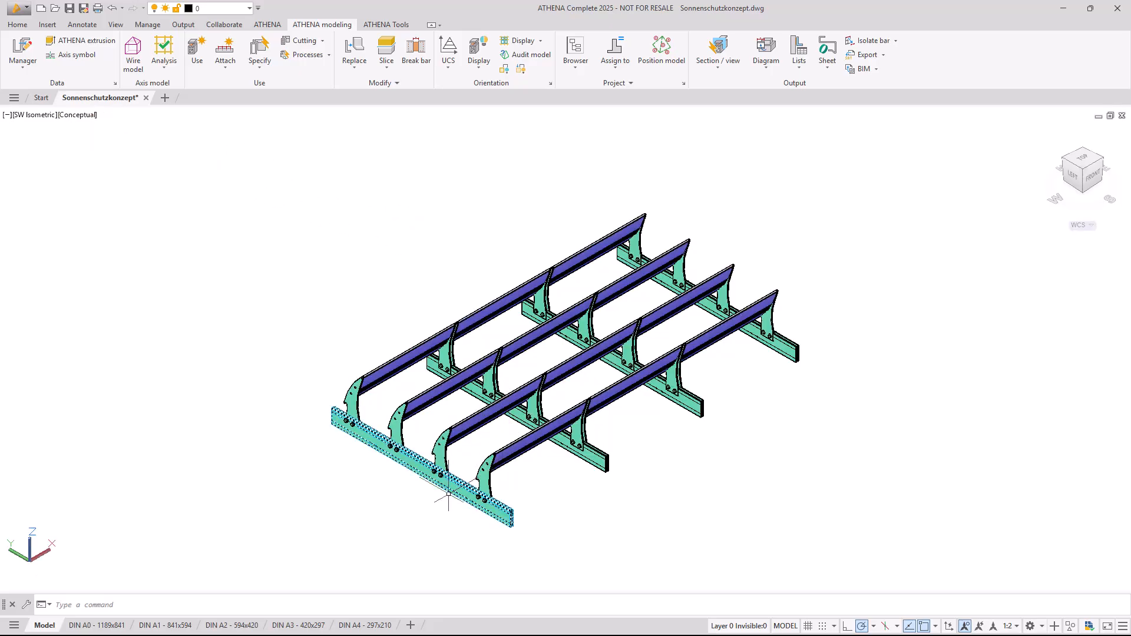
pyautogui.scroll(5, 454, 498)
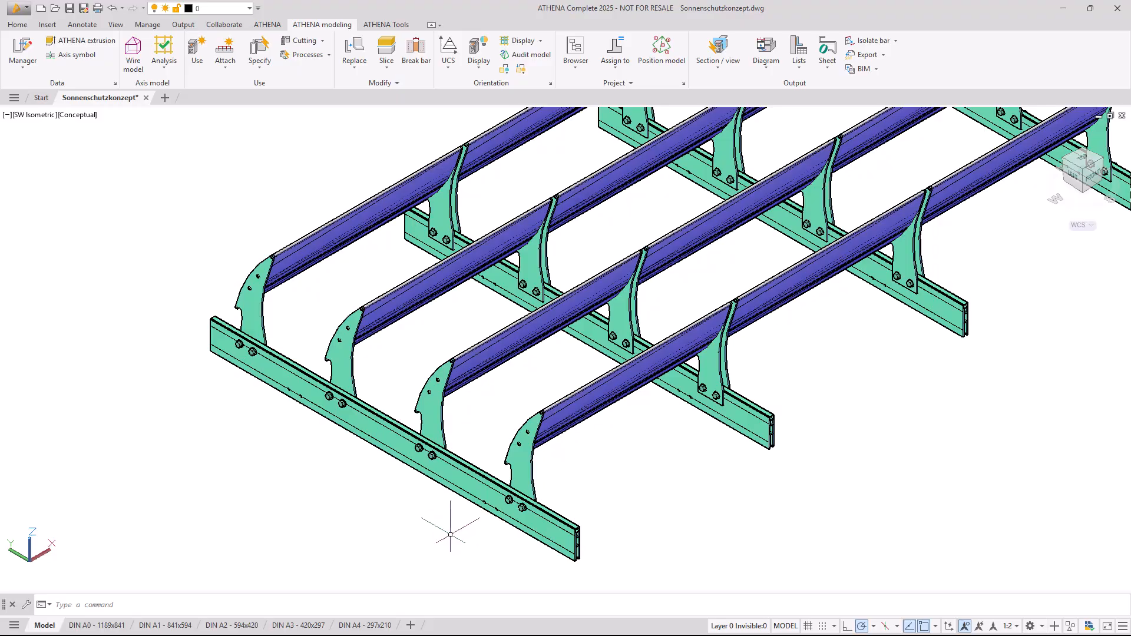
pyautogui.keyDown('shift'); pyautogui.moveTo(451, 535); pyautogui.dragTo(452, 532, button='middle'); pyautogui.keyUp('shift')
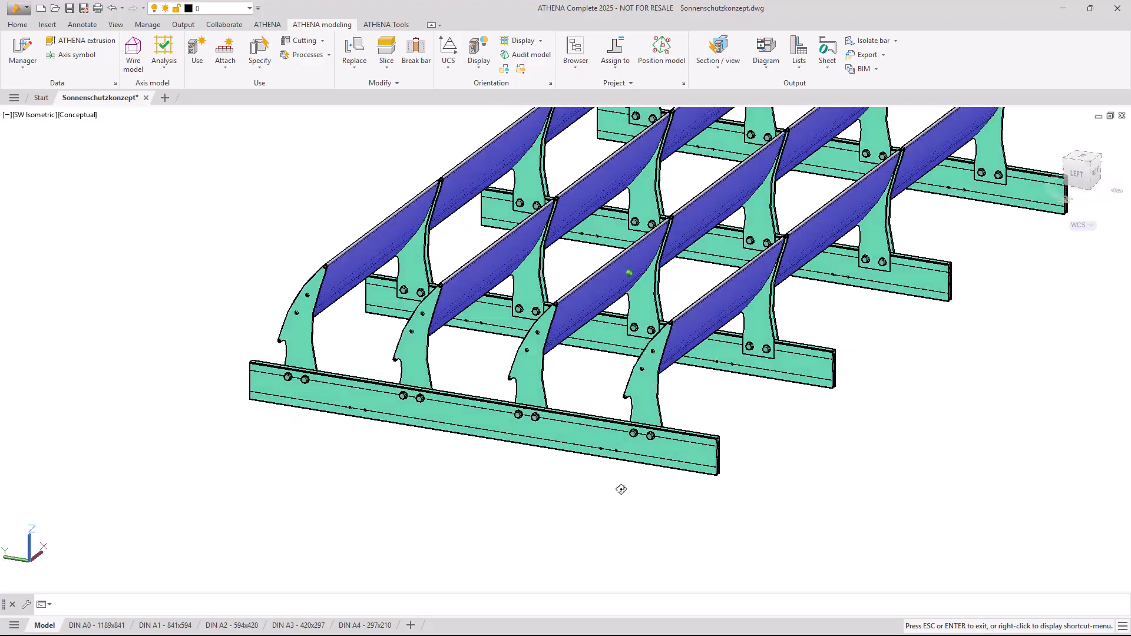
pyautogui.press('Escape')
pyautogui.scroll(2, 605, 474)
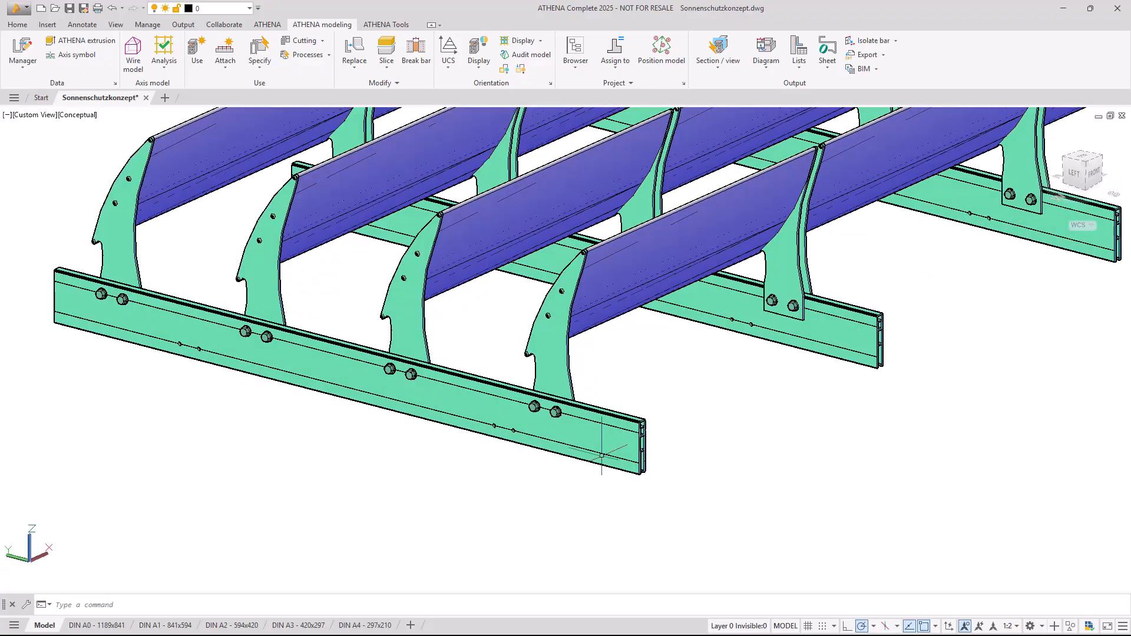
# Inspect the drilled holes of the front supporting profile on its own, and the louver bracket nearest its end.
pyautogui.click(596, 460)
pyautogui.keyDown('shift'); pyautogui.moveTo(593, 485); pyautogui.dragTo(593, 485, button='middle'); pyautogui.keyUp('shift')
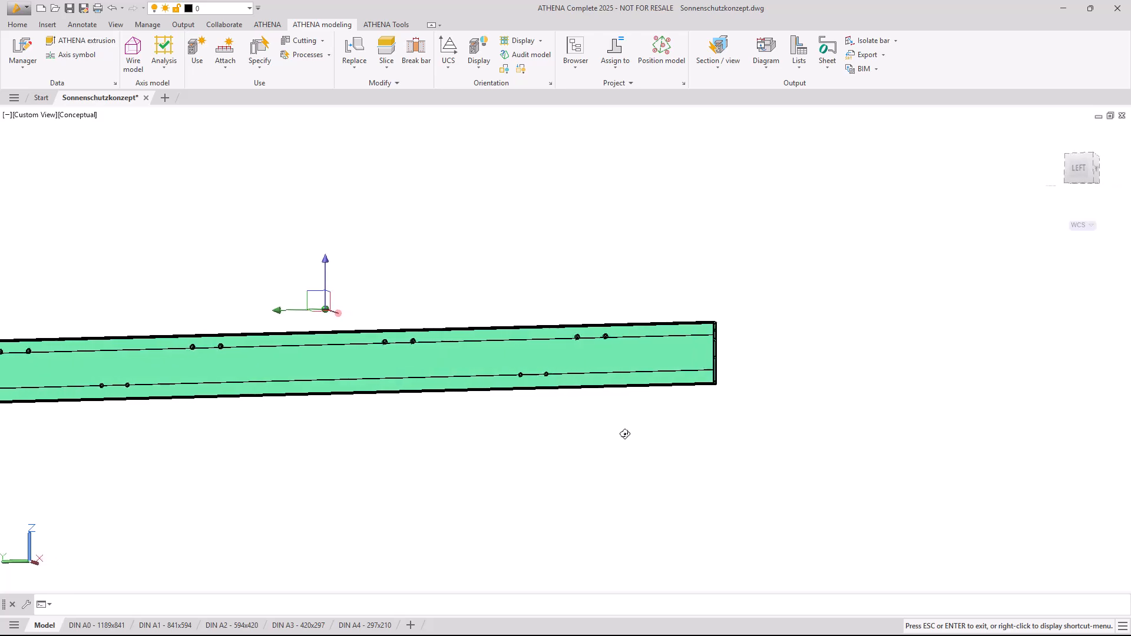
pyautogui.keyDown('shift'); pyautogui.moveTo(625, 435); pyautogui.dragTo(580, 488, button='middle'); pyautogui.keyUp('shift')
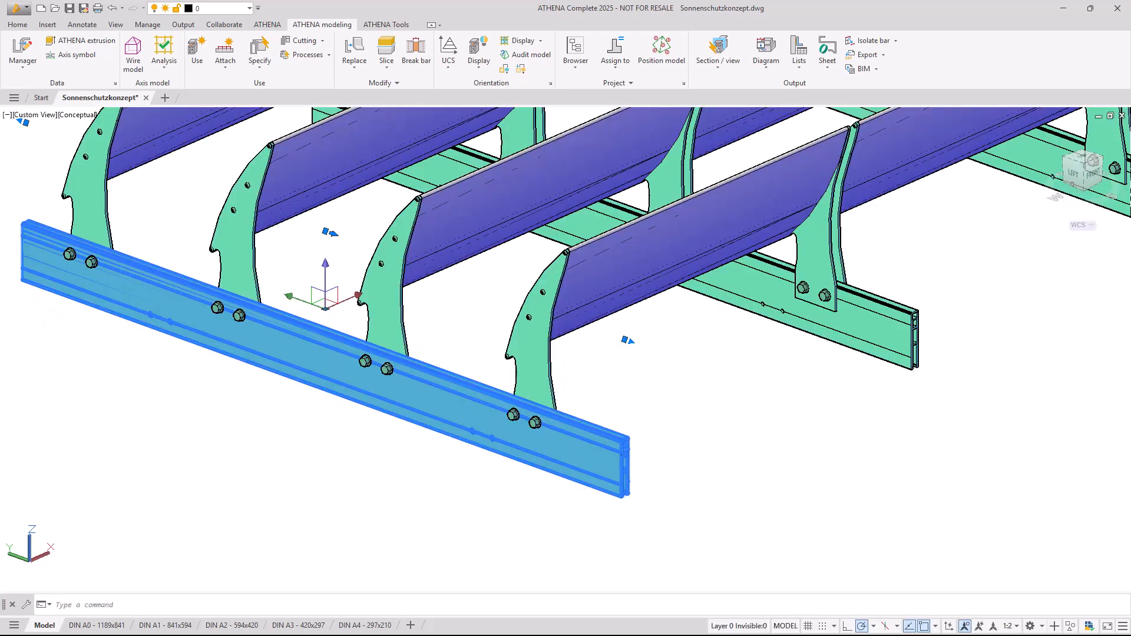
pyautogui.press('Escape')
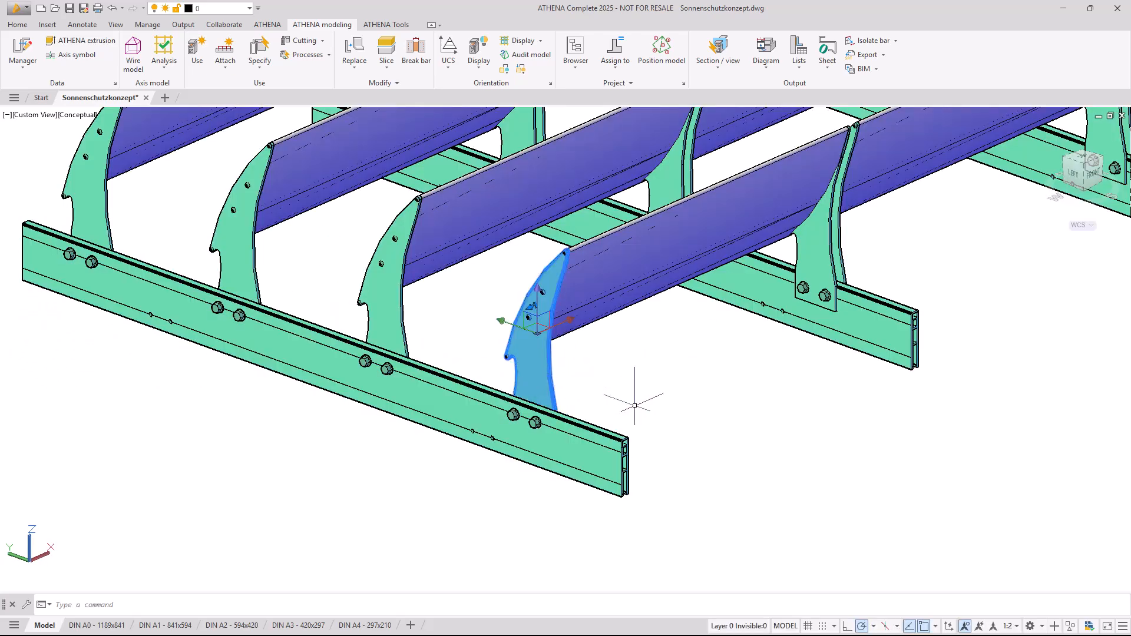
pyautogui.keyDown('shift'); pyautogui.moveTo(634, 405); pyautogui.dragTo(643, 427, button='middle'); pyautogui.keyUp('shift')
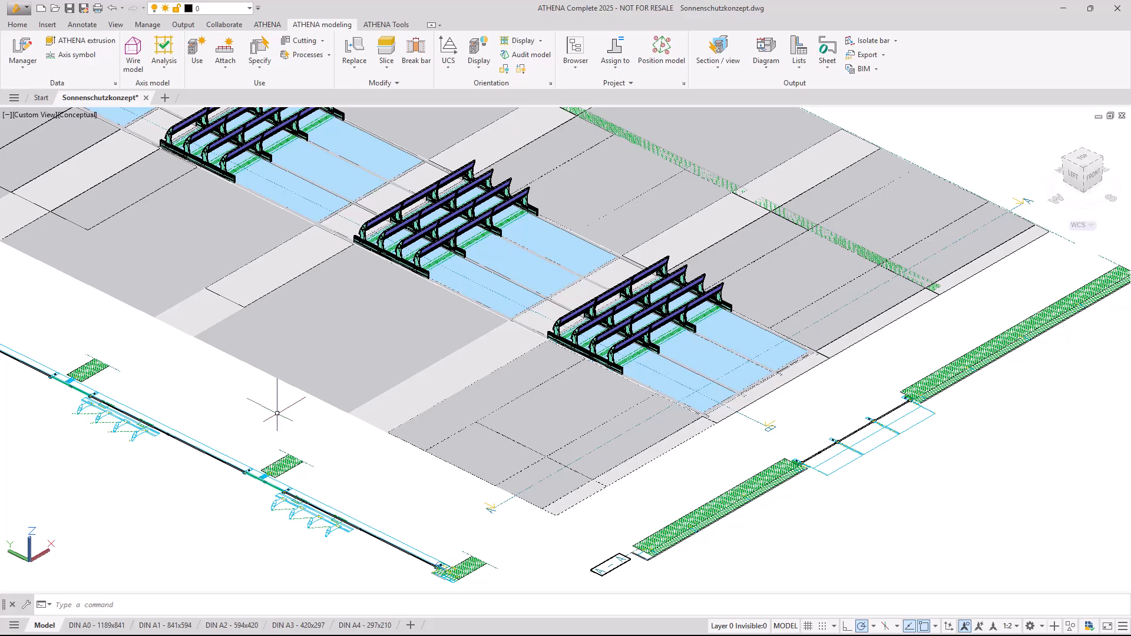
# Examine the 3D louver assemblies on the complete façade from both sides, together with the sections beside it.
pyautogui.scroll(5, 562, 321)
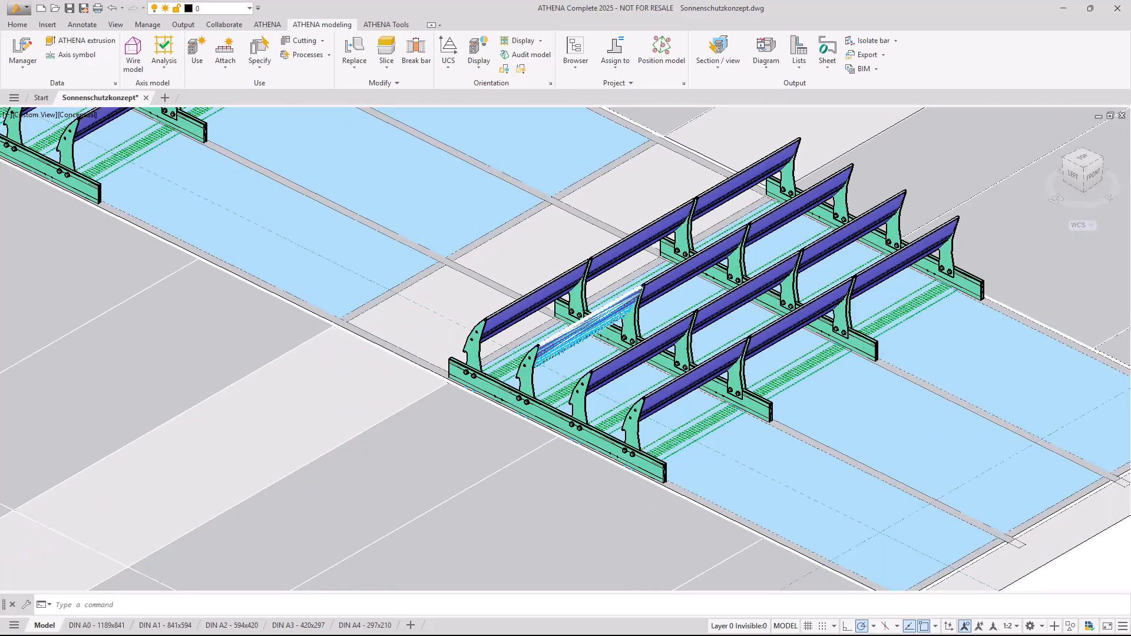
pyautogui.scroll(2, 581, 360)
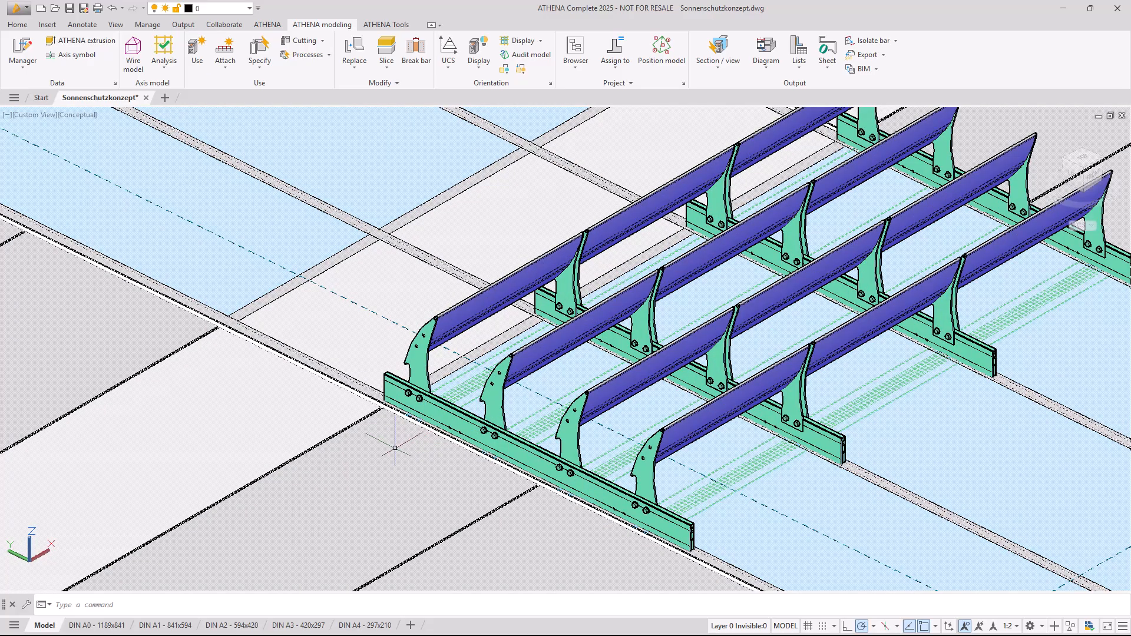
pyautogui.keyDown('shift'); pyautogui.moveTo(389, 457); pyautogui.dragTo(539, 450, button='middle'); pyautogui.keyUp('shift')
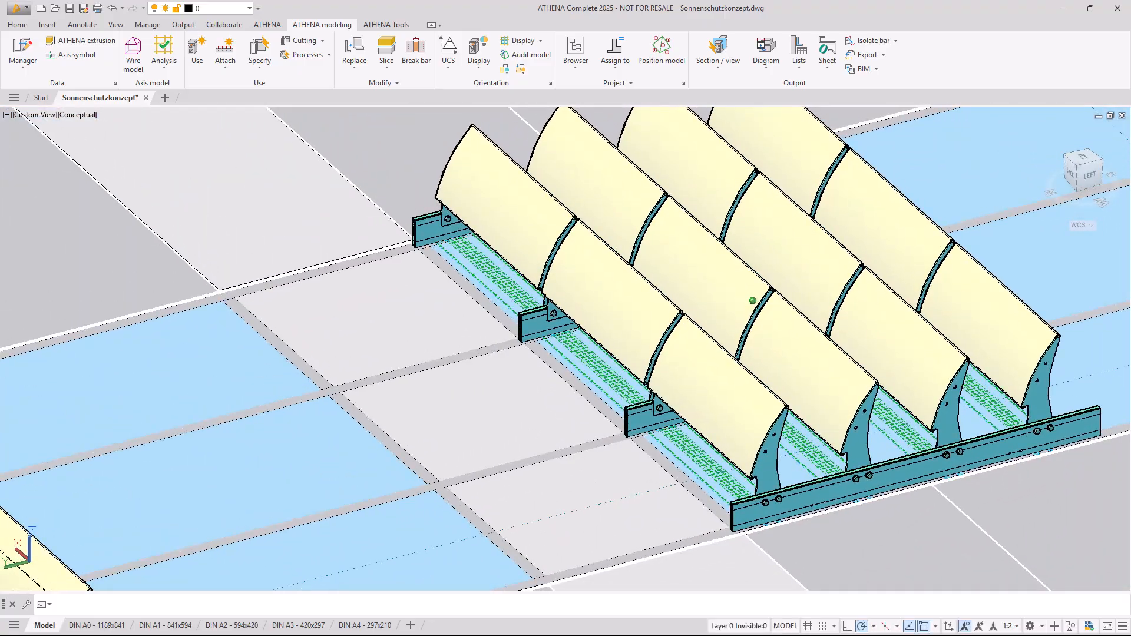
pyautogui.scroll(-6, 539, 449)
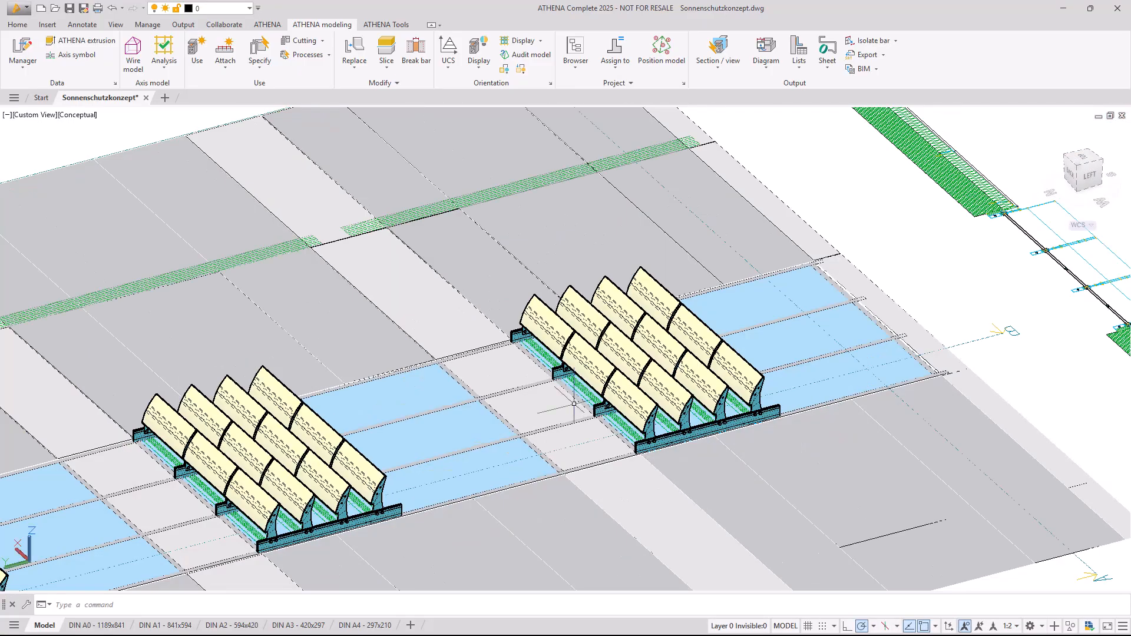
pyautogui.scroll(2, 536, 487)
pyautogui.moveTo(536, 487); pyautogui.dragTo(596, 298, button='middle')
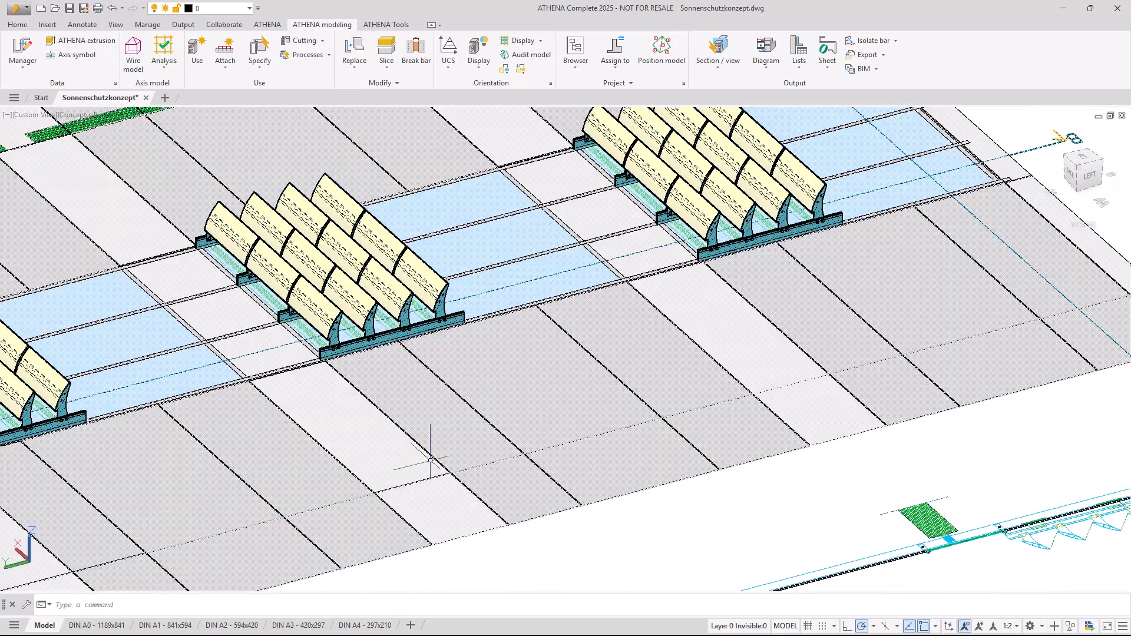
pyautogui.moveTo(372, 511)
pyautogui.mouseDown(button='middle')
pyautogui.moveTo(546, 400)
pyautogui.moveTo(639, 372)
pyautogui.mouseUp(button='middle')
pyautogui.press('Escape')
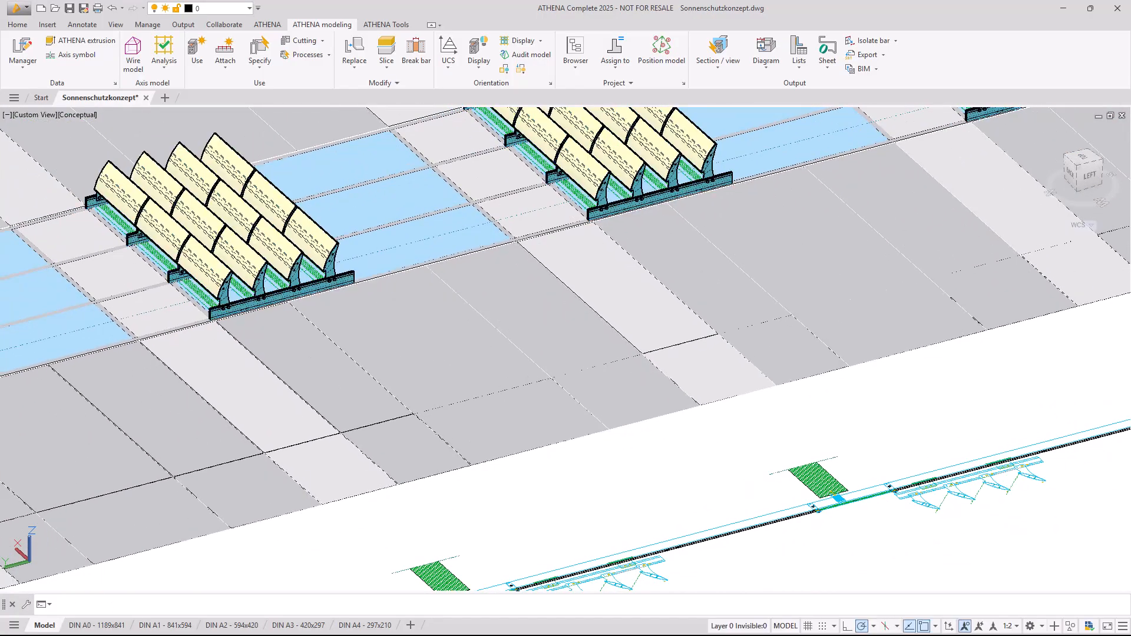
pyautogui.moveTo(261, 560)
pyautogui.mouseDown(button='middle')
pyautogui.moveTo(298, 528)
pyautogui.moveTo(500, 421)
pyautogui.moveTo(535, 419)
pyautogui.mouseUp(button='middle')
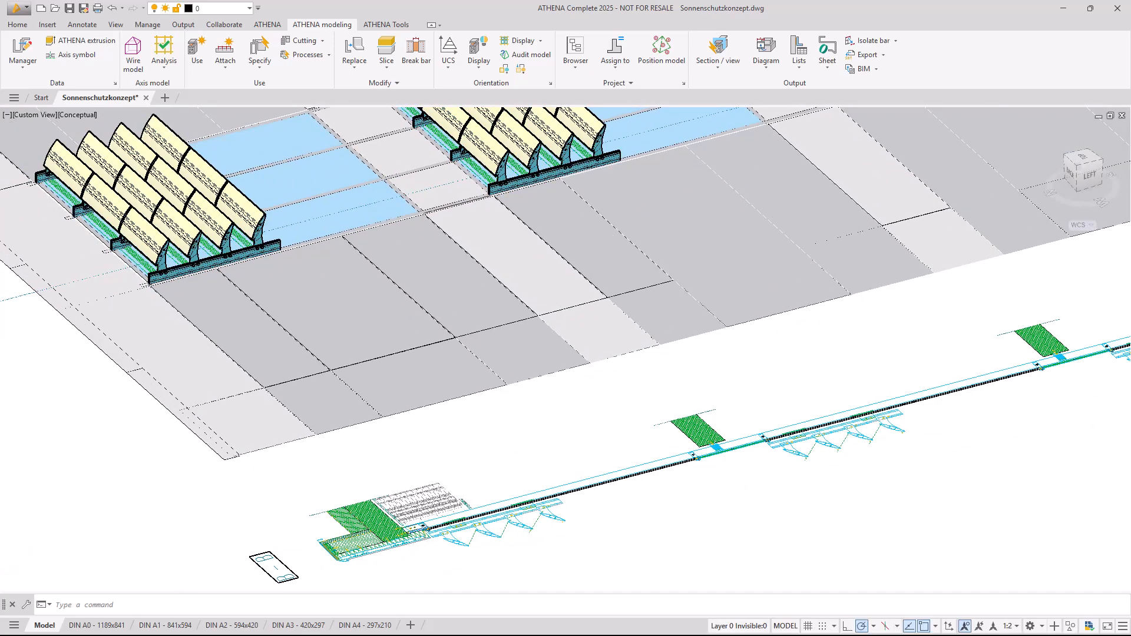
pyautogui.scroll(-3, 519, 465)
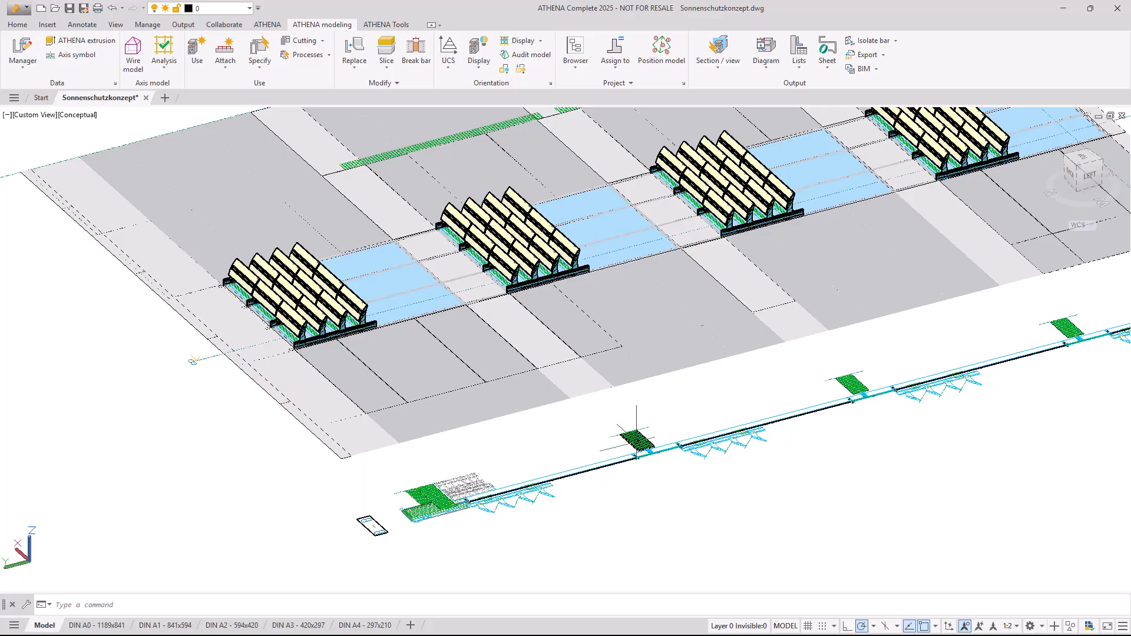
pyautogui.scroll(-3, 707, 412)
pyautogui.moveTo(707, 412); pyautogui.dragTo(574, 458, button='middle')
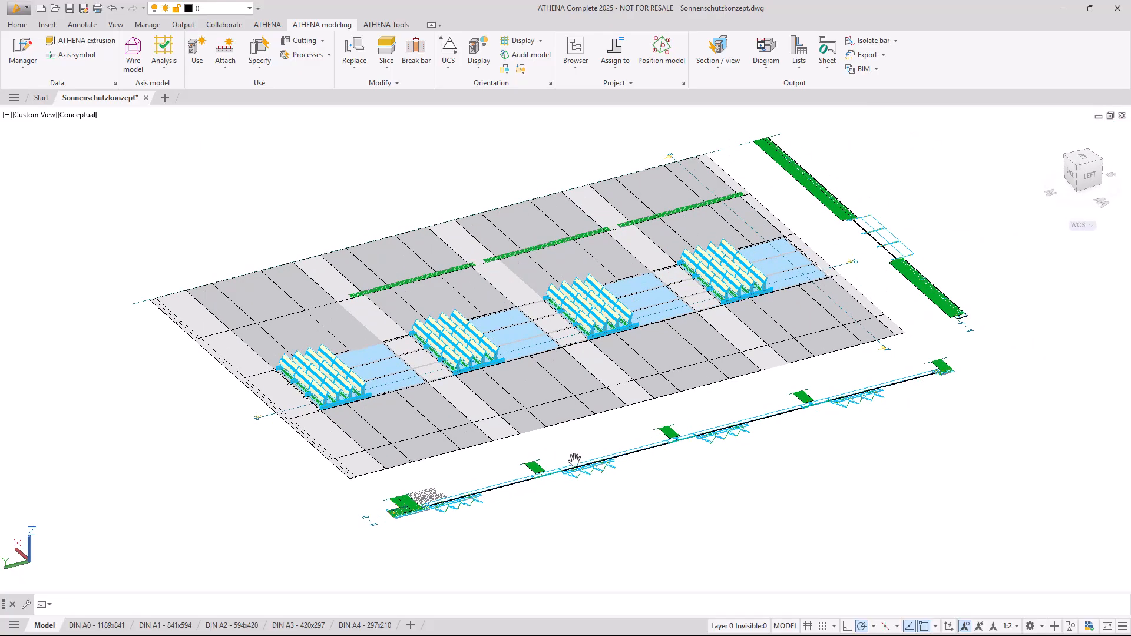
# Set the visual style back to 2D Wireframe and show the whole façade and its sections in the top view.
pyautogui.click(80, 114)
pyautogui.click(110, 147)
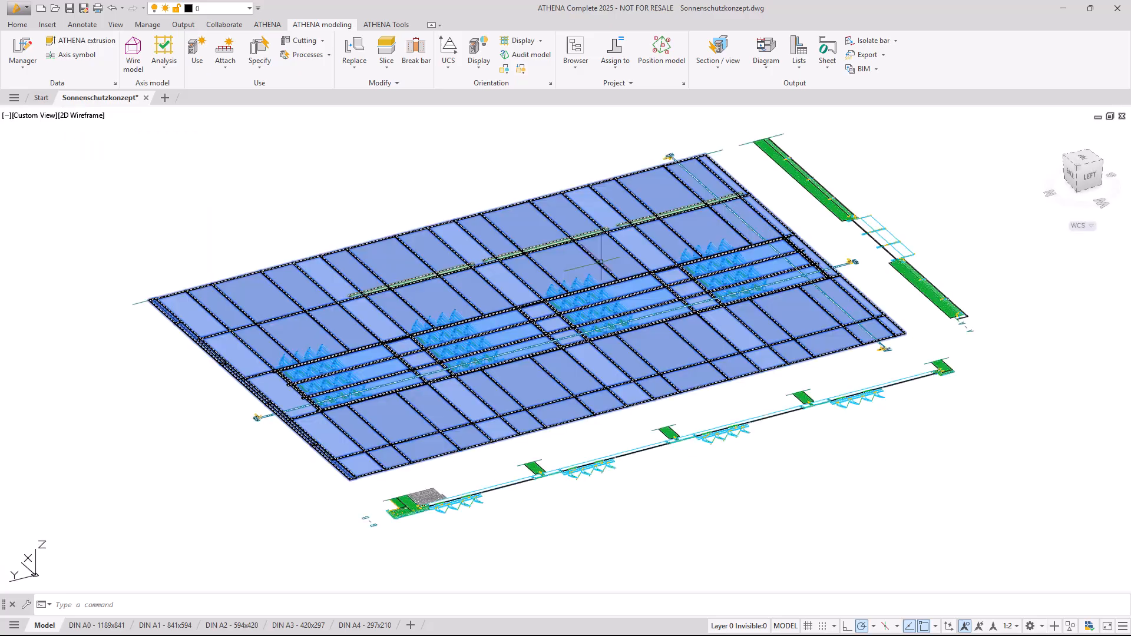
pyautogui.keyDown('shift'); pyautogui.moveTo(612, 247); pyautogui.dragTo(588, 255, button='middle'); pyautogui.keyUp('shift')
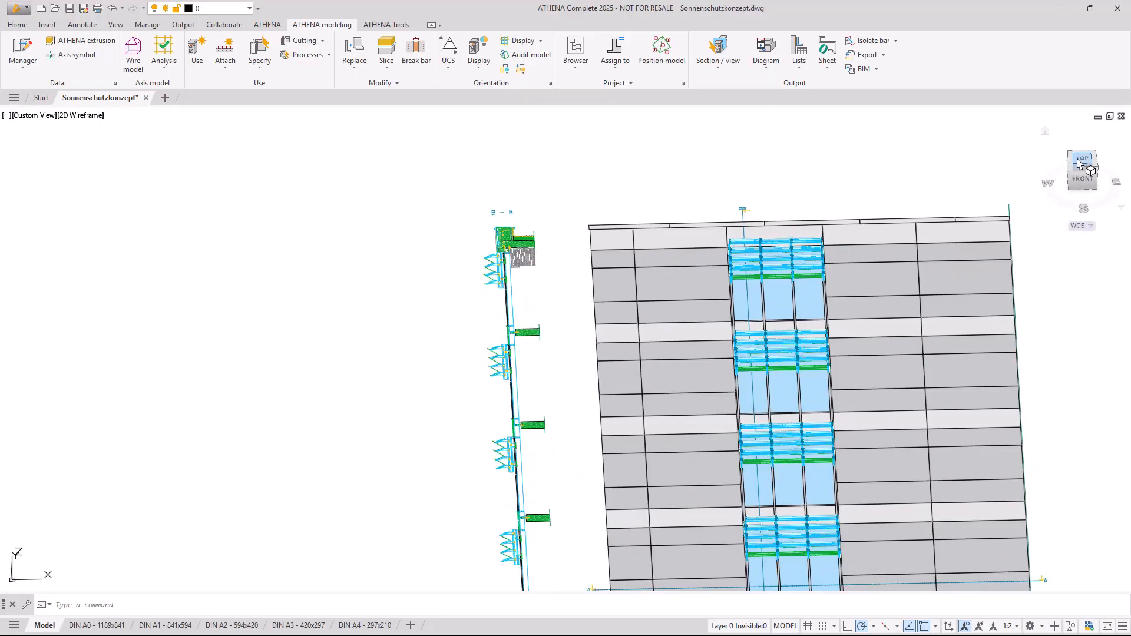
pyautogui.keyDown('shift'); pyautogui.moveTo(847, 329); pyautogui.dragTo(844, 333, button='middle'); pyautogui.keyUp('shift')
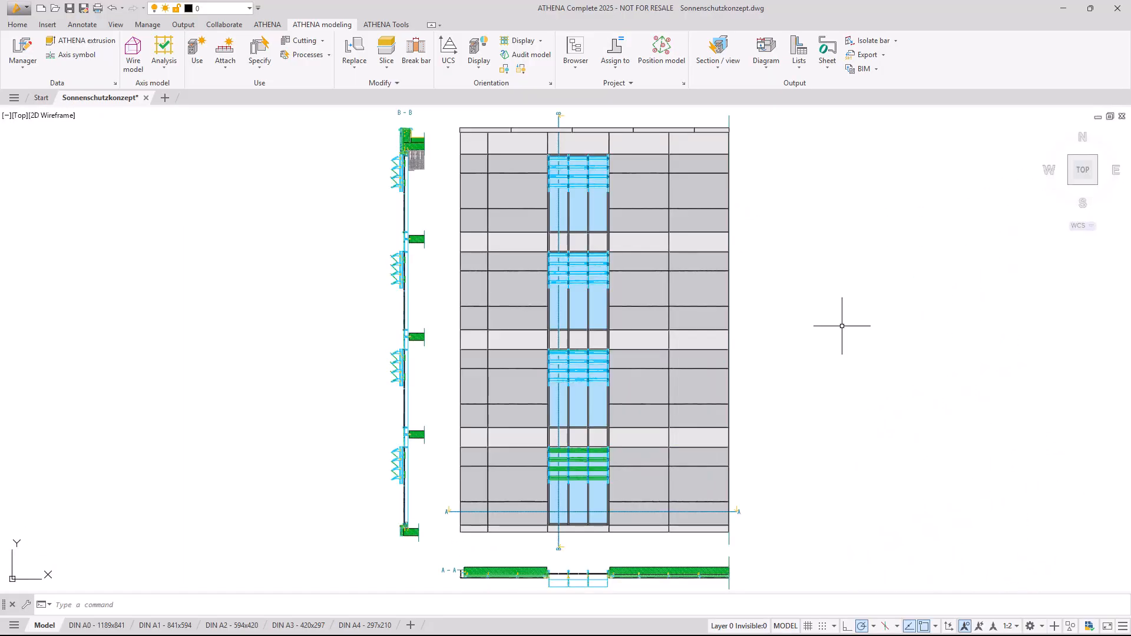